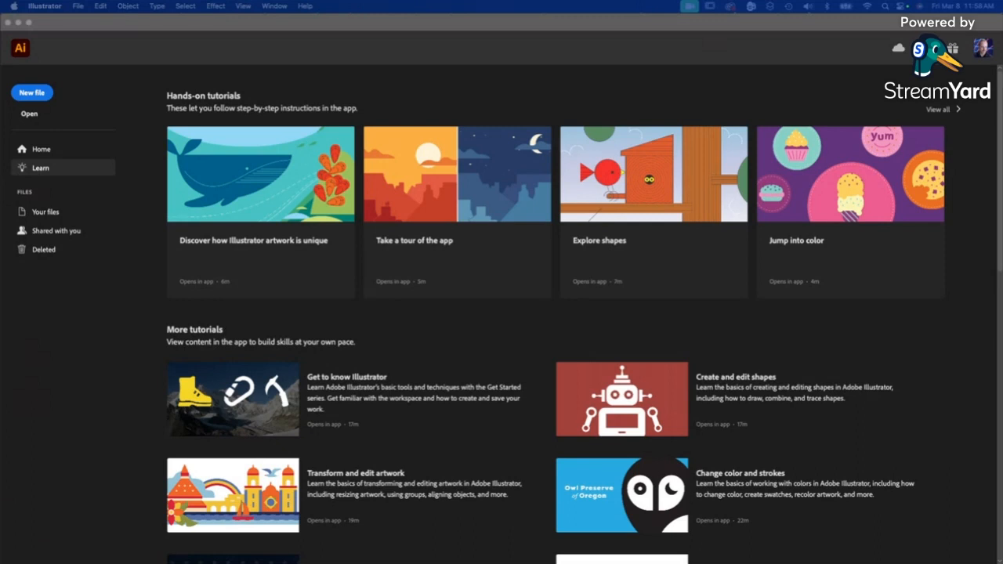
Open the photo model_176993596.jpeg from the minimum-vector-portrait folder
{"action": "left_click", "coordinate": [153, 66]}
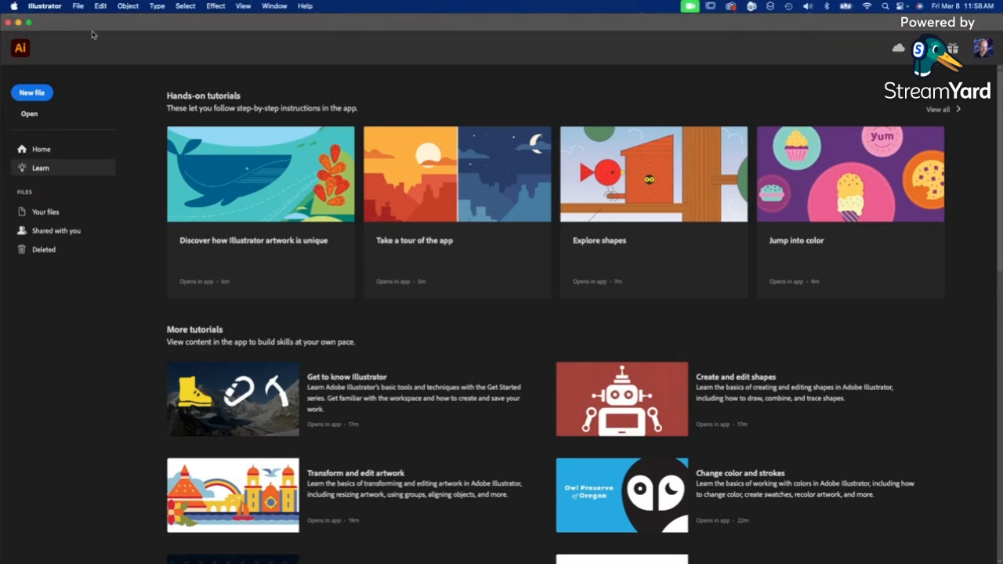
{"action": "left_click", "coordinate": [78, 7]}
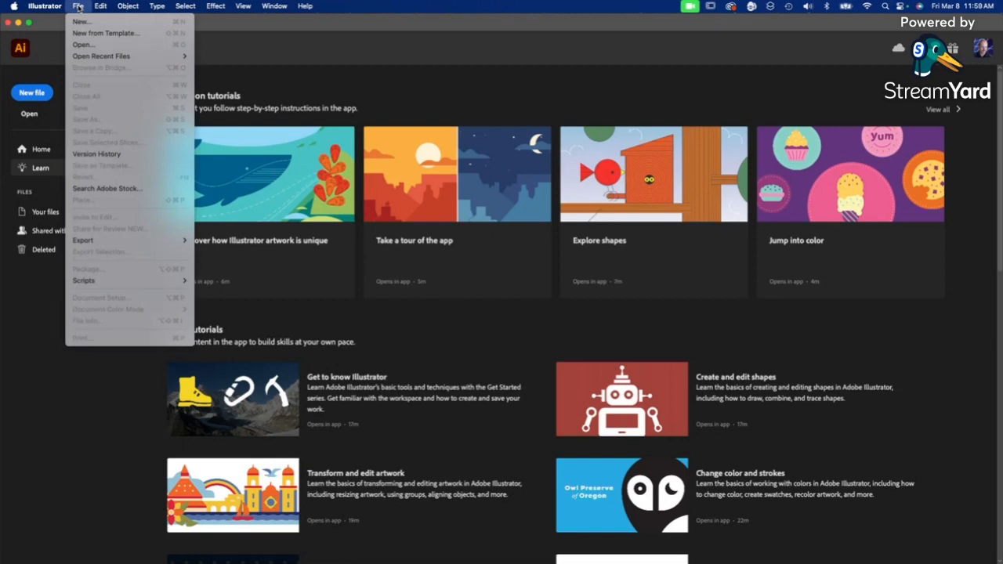
{"action": "left_click", "coordinate": [83, 44]}
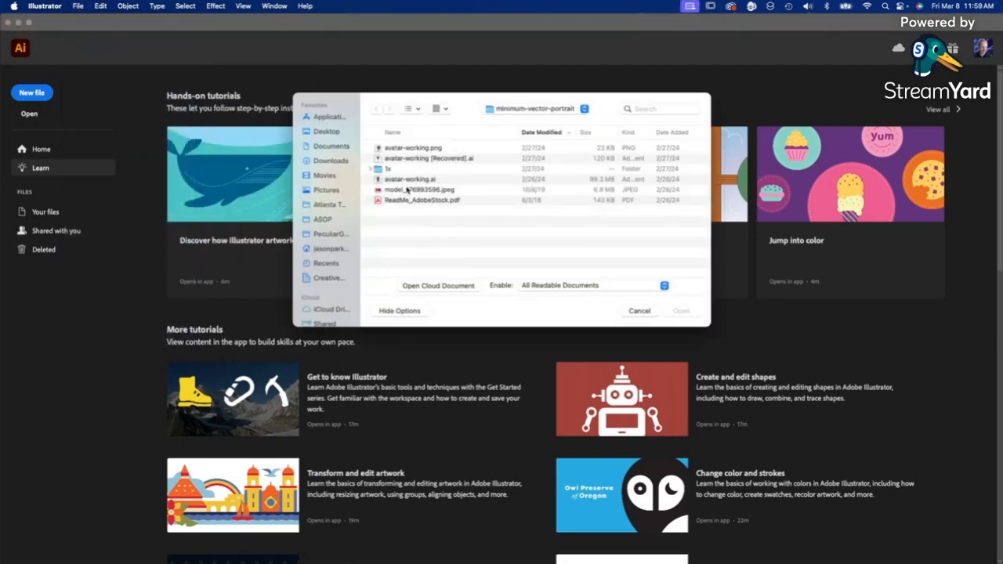
{"action": "double_click", "coordinate": [419, 193]}
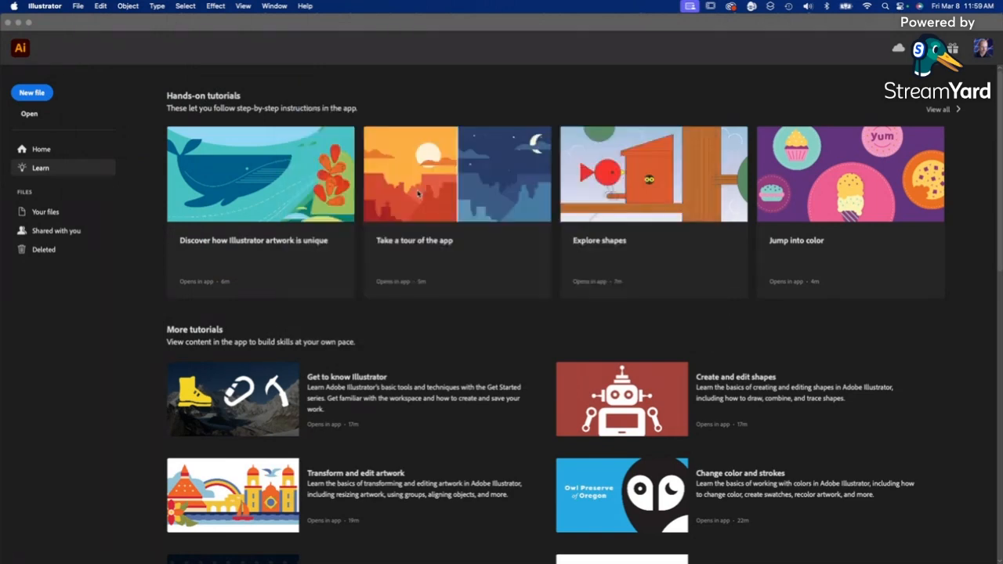
Move the photo so the model's head lies over the artboard and set the photo's opacity to 50%
{"action": "left_click", "coordinate": [9, 53]}
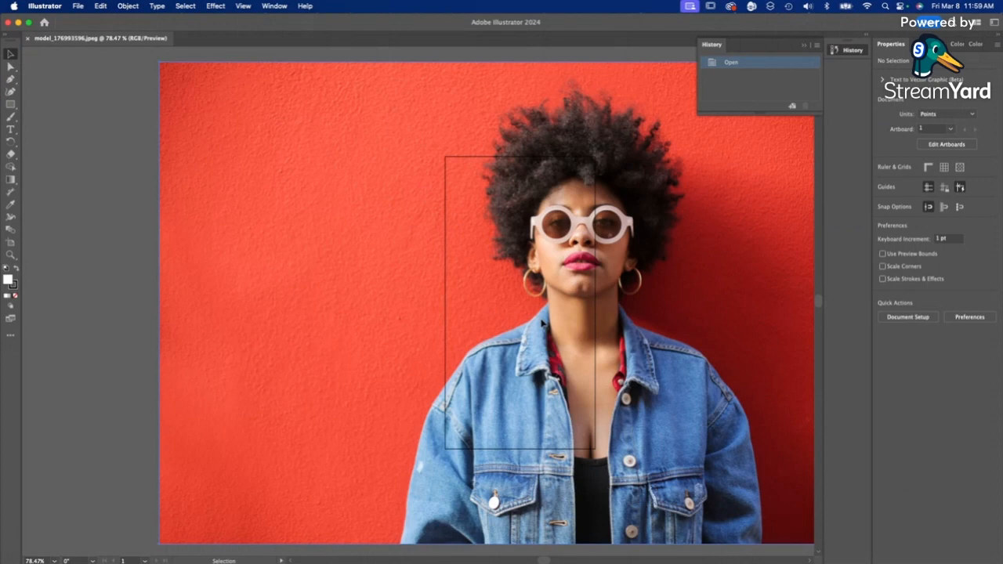
{"action": "mouse_move", "coordinate": [542, 322]}
{"action": "left_mouse_down"}
{"action": "mouse_move", "coordinate": [460, 378]}
{"action": "mouse_move", "coordinate": [480, 406]}
{"action": "left_mouse_up"}
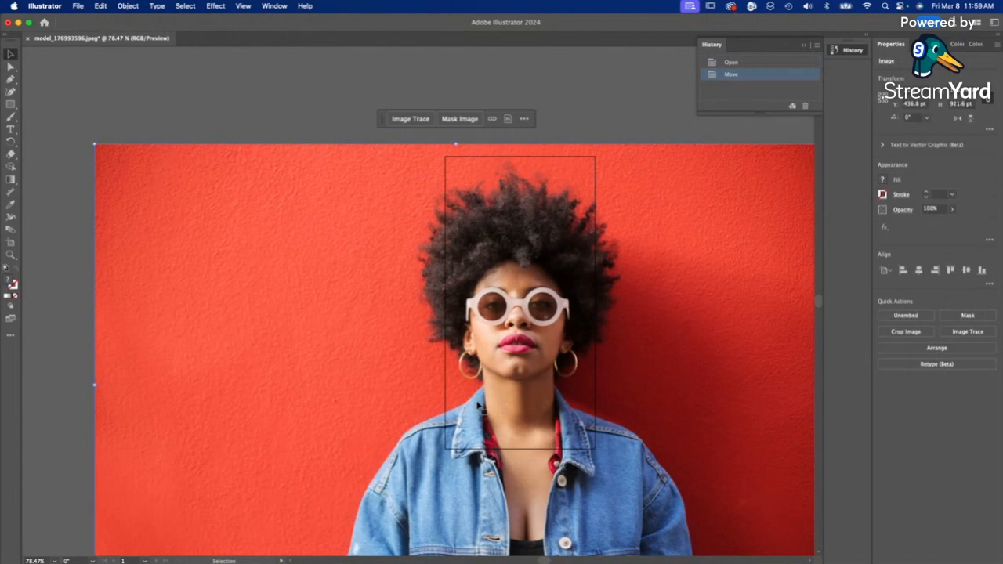
{"action": "left_click", "coordinate": [952, 210]}
{"action": "left_click", "coordinate": [939, 209]}
{"action": "type", "text": "50"}
{"action": "key", "text": "Return"}
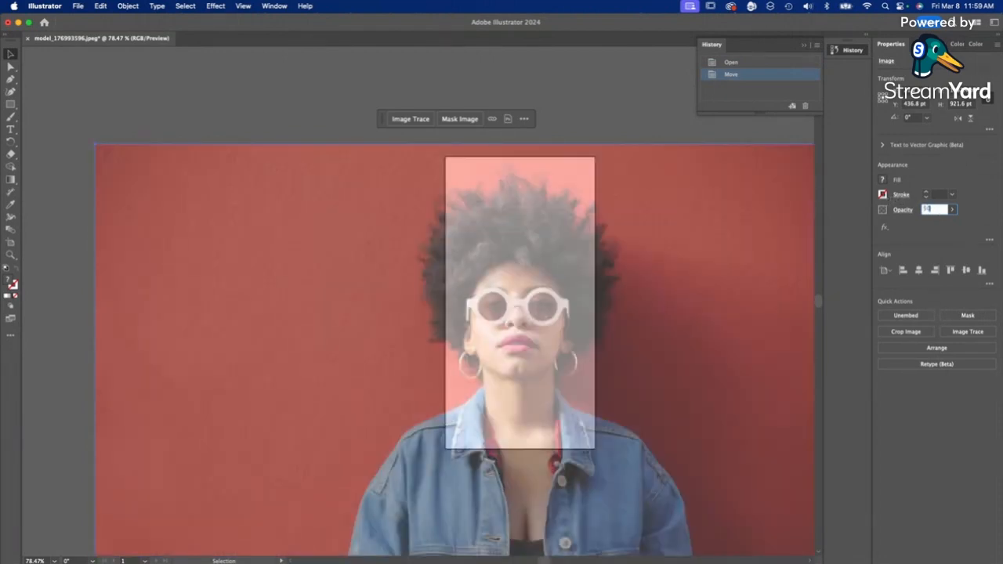
{"action": "key", "text": "Return"}
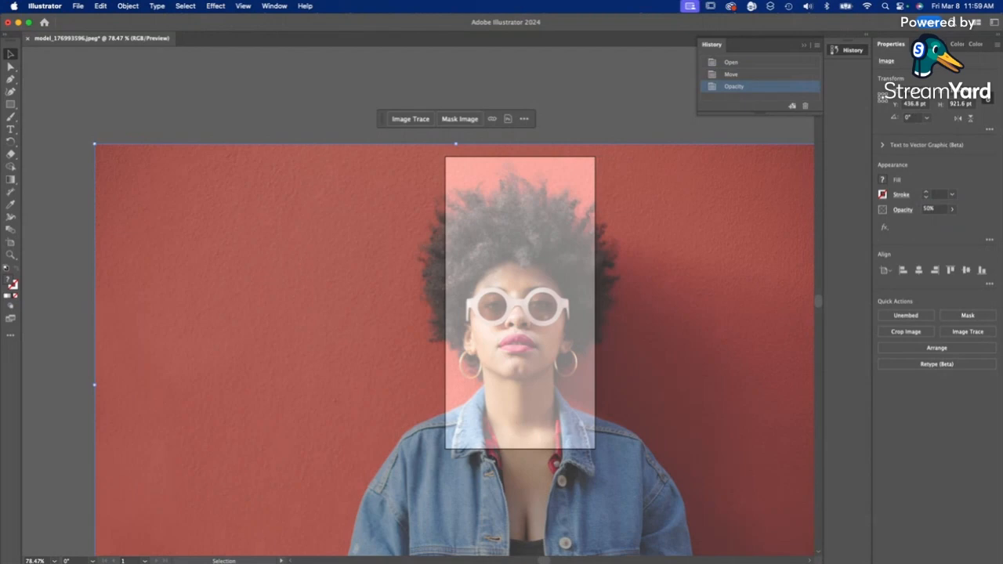
Rename the photo's layer "background model" and lock it
{"action": "left_click", "coordinate": [921, 44]}
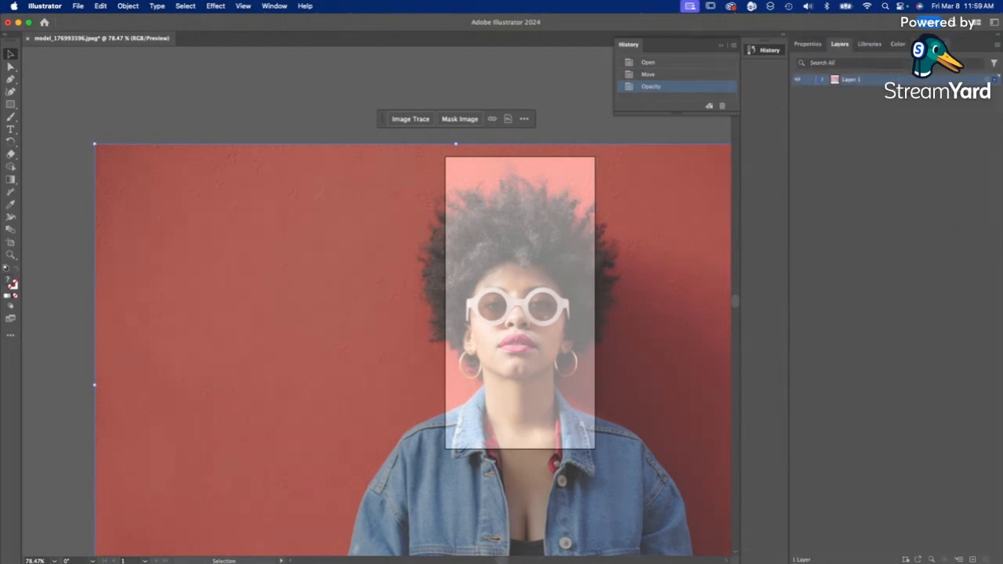
{"action": "double_click", "coordinate": [851, 79]}
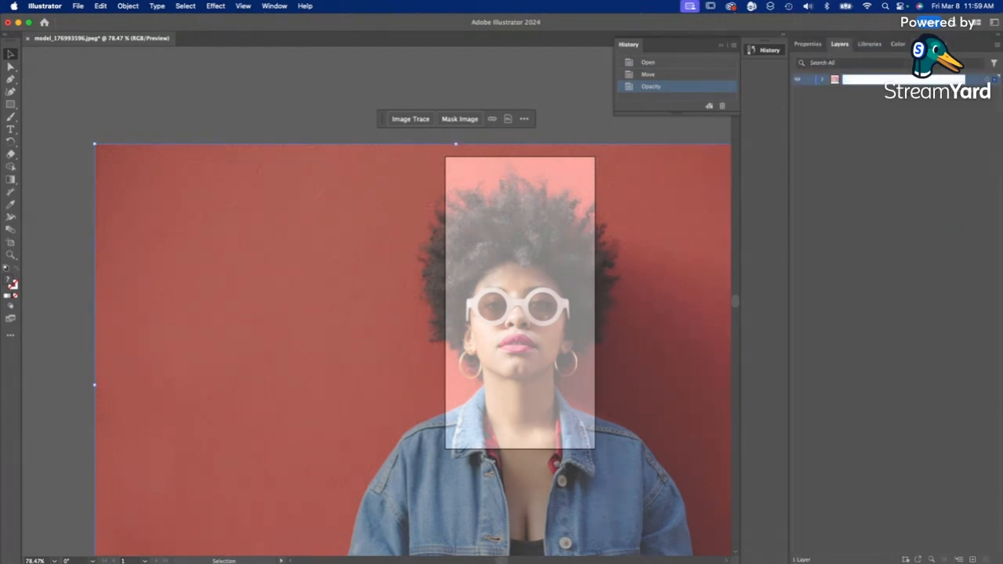
{"action": "type", "text": "background model"}
{"action": "key", "text": "Return"}
{"action": "left_click", "coordinate": [809, 80]}
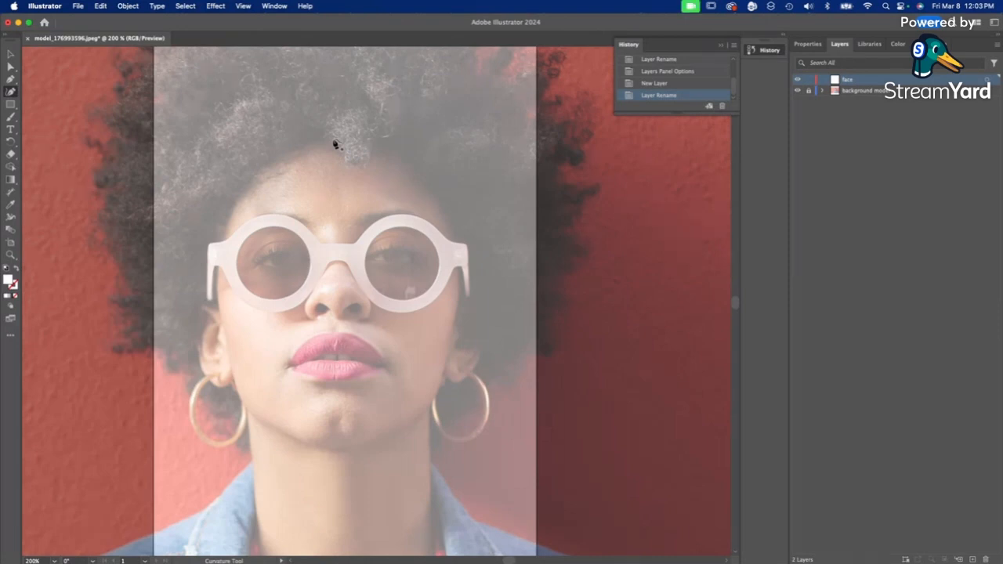
Show the rulers and place a vertical guide down the center of the face, undoing the stray curvature point
{"action": "key", "text": "super+r"}
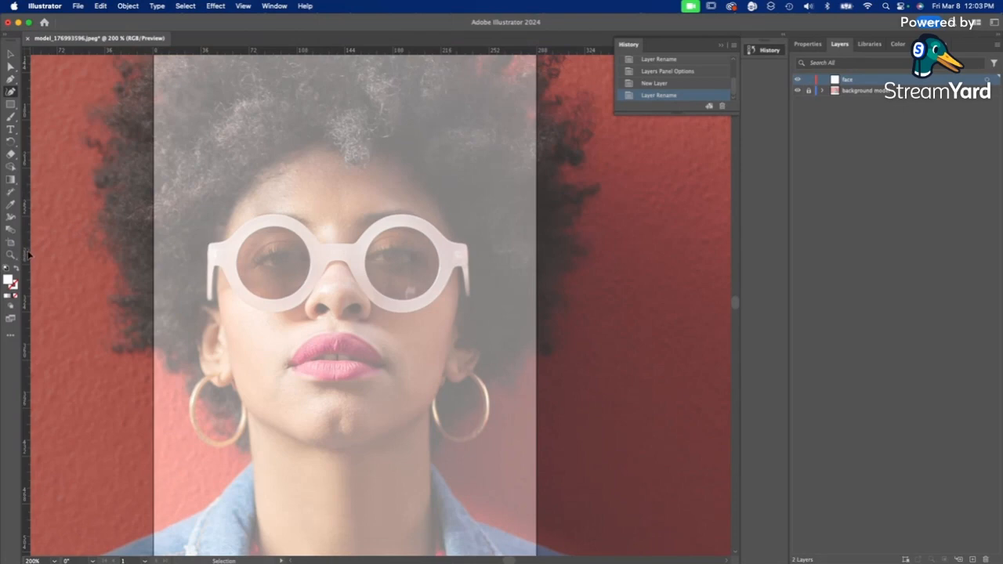
{"action": "left_click_drag", "start_coordinate": [29, 255], "coordinate": [339, 291]}
{"action": "left_click", "coordinate": [340, 290]}
{"action": "key", "text": "super+z"}
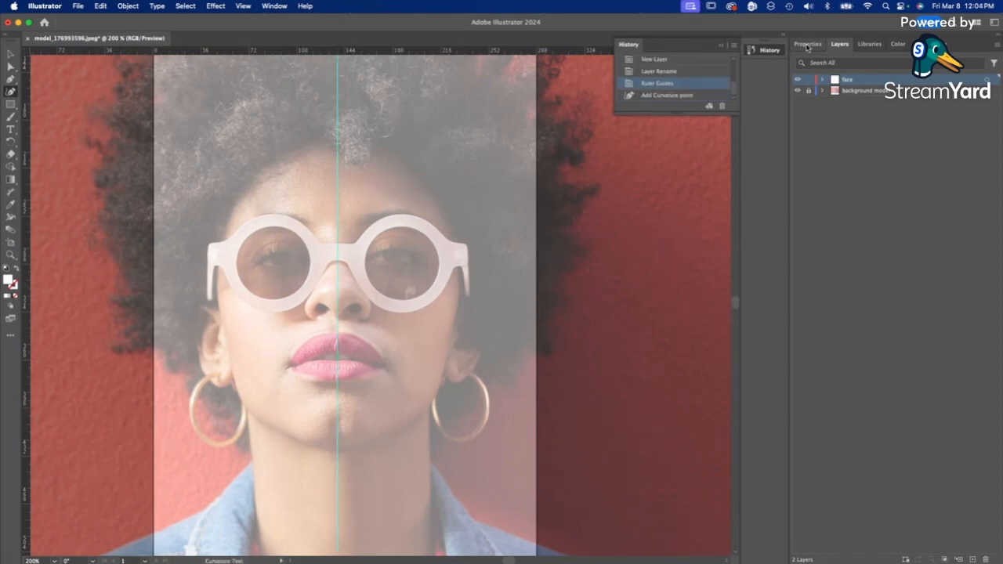
Set the fill to none and the stroke weight to 1 pt for new paths
{"action": "left_click", "coordinate": [809, 44]}
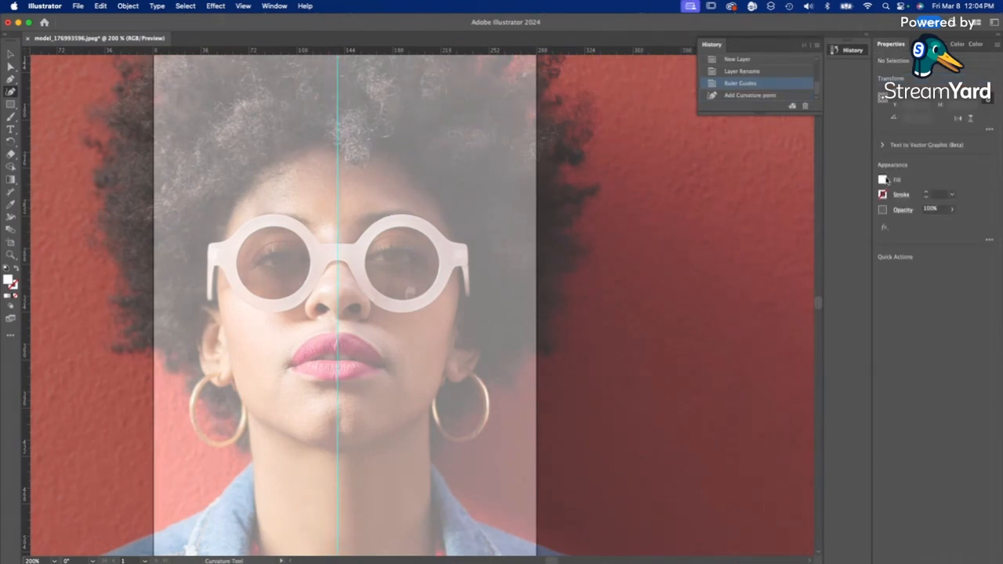
{"action": "left_click", "coordinate": [883, 179]}
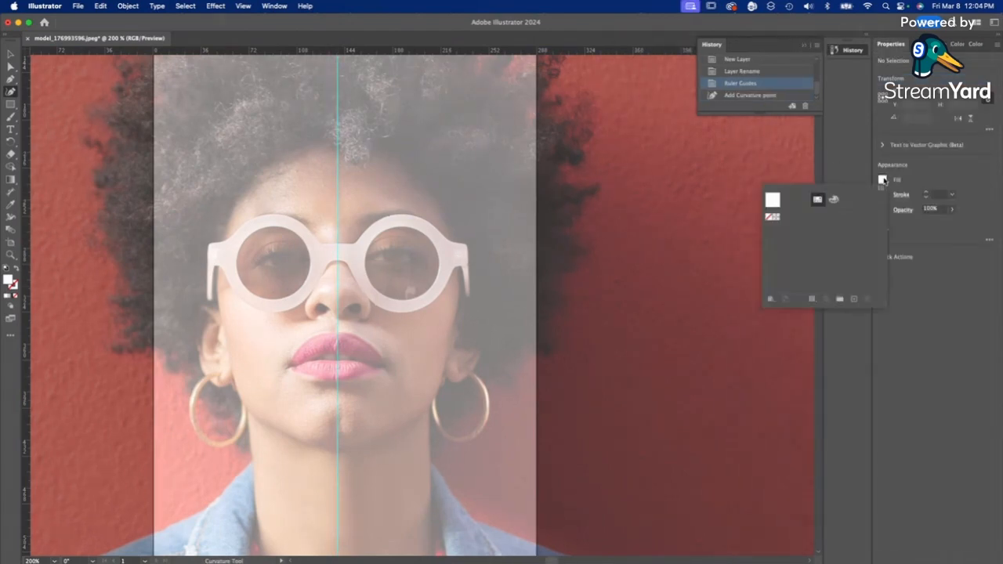
{"action": "left_click", "coordinate": [769, 220]}
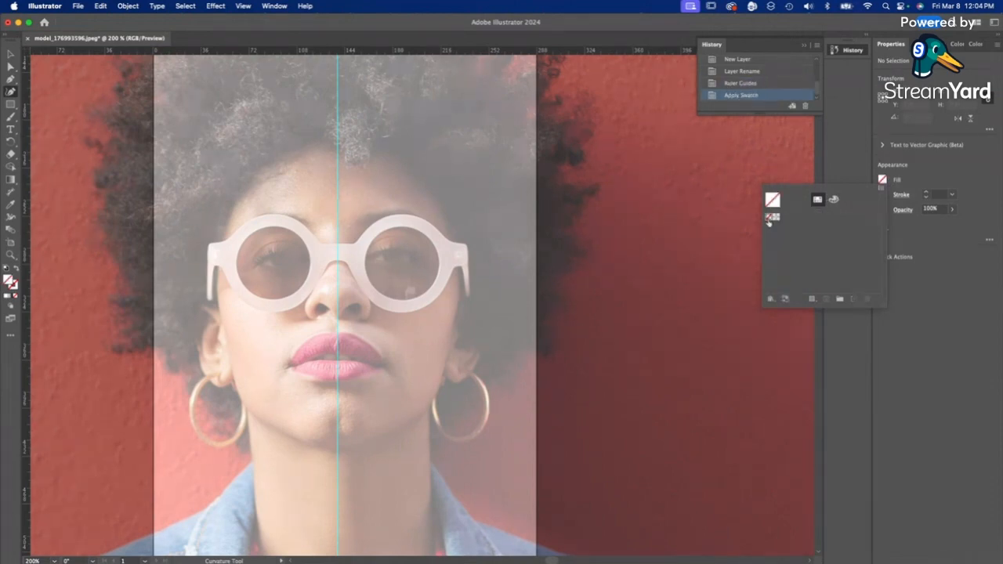
{"action": "left_click", "coordinate": [925, 192]}
{"action": "left_click", "coordinate": [926, 192]}
{"action": "left_click", "coordinate": [926, 198]}
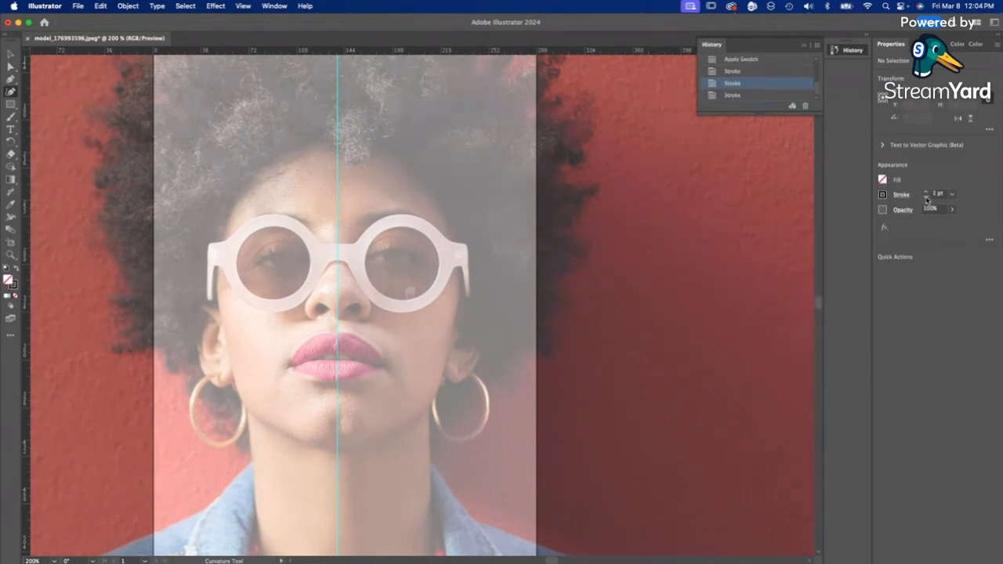
Trace half of the face with the Curvature tool, from the guide at the hairline around the forehead down to the ear
{"action": "left_click", "coordinate": [337, 142]}
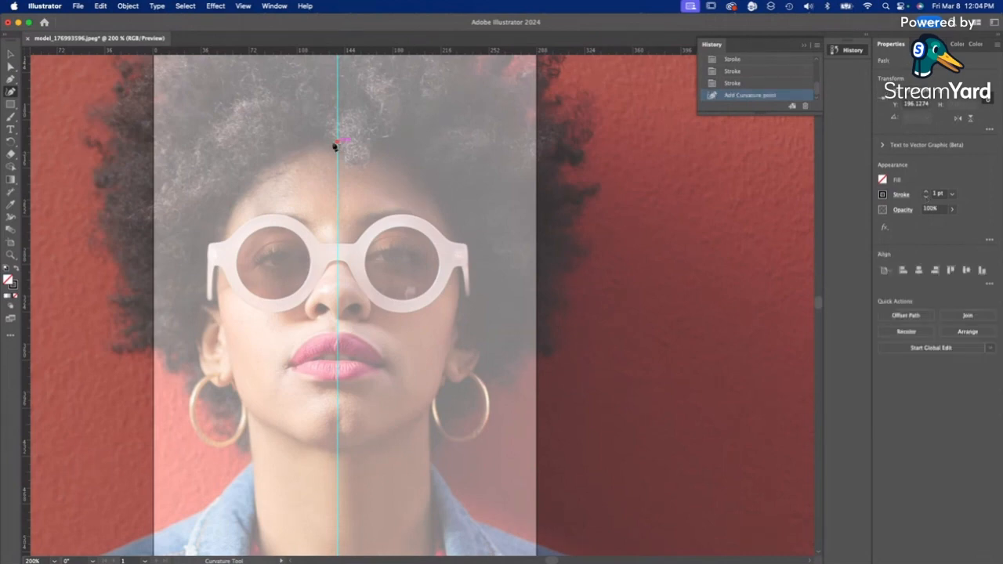
{"action": "left_click", "coordinate": [274, 162]}
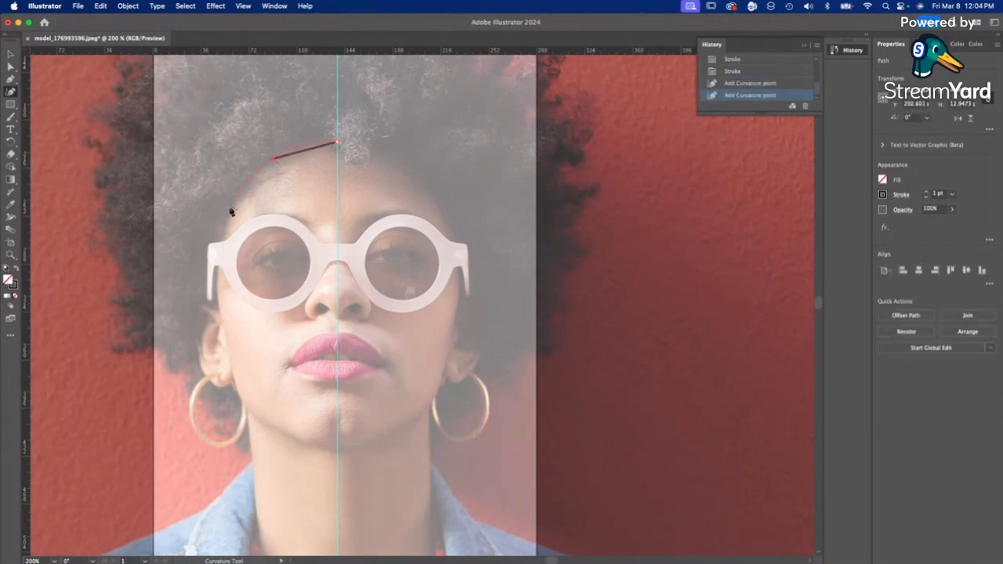
{"action": "left_click", "coordinate": [221, 238]}
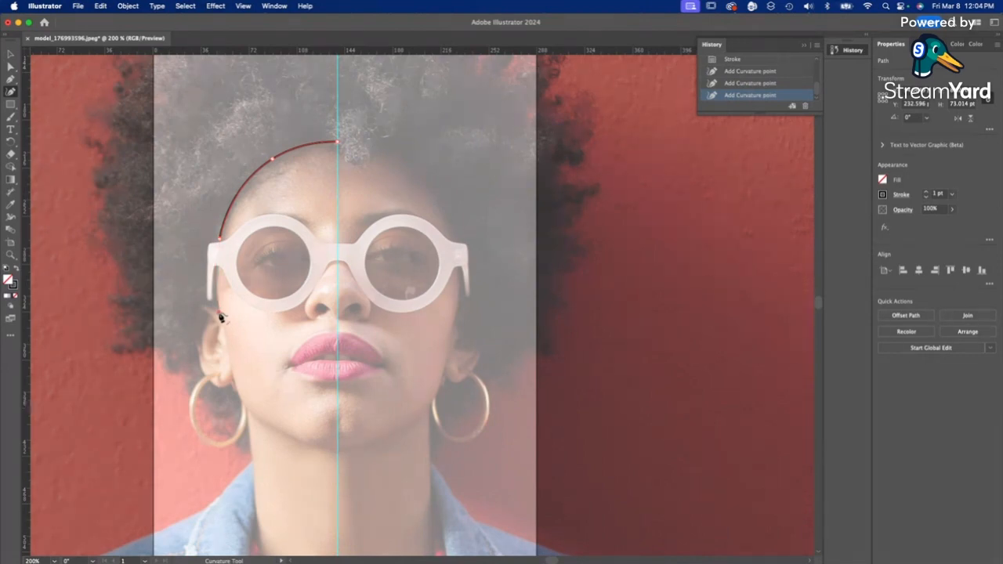
{"action": "left_click", "coordinate": [219, 313]}
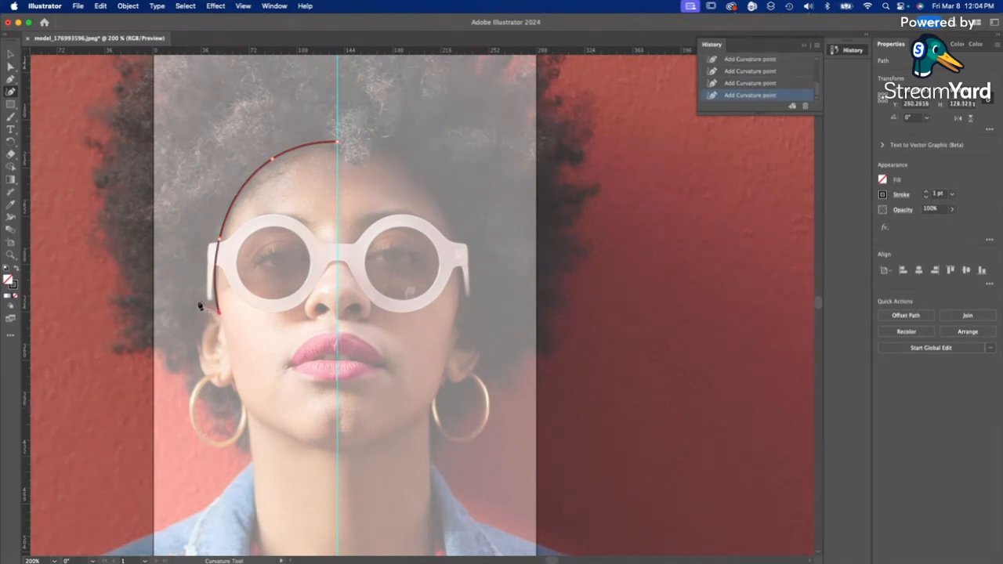
Continue the curvature path around the outer ear and earlobe, ending in a corner point where the lobe meets the jaw
{"action": "left_click", "coordinate": [198, 300]}
{"action": "left_click", "coordinate": [194, 310]}
{"action": "left_click", "coordinate": [199, 350]}
{"action": "left_click", "coordinate": [198, 362]}
{"action": "left_click", "coordinate": [215, 387]}
{"action": "left_click", "coordinate": [223, 387]}
{"action": "double_click", "coordinate": [233, 374]}
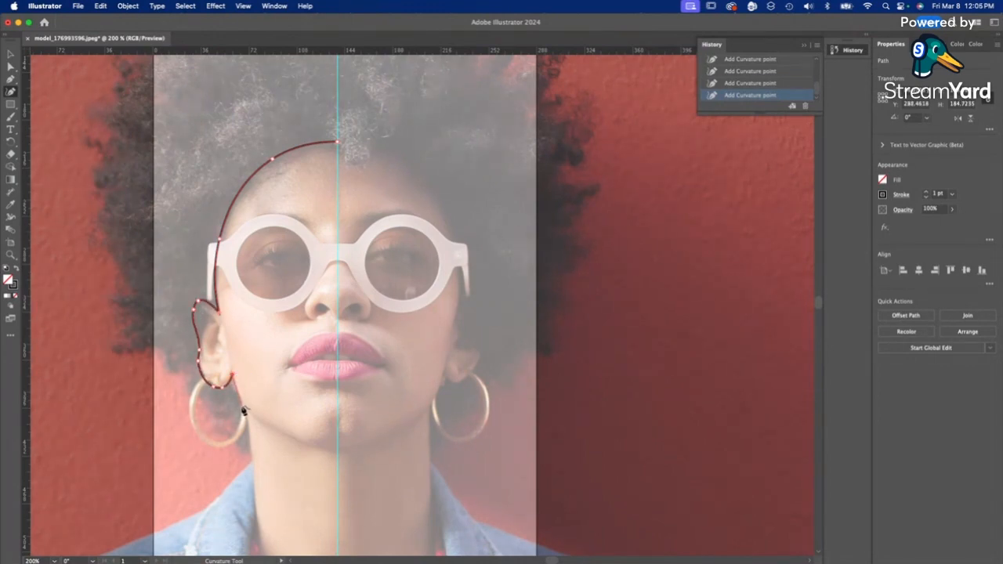
Continue the path along the jaw to the guide at the chin and close it at the forehead starting point
{"action": "left_click", "coordinate": [242, 405]}
{"action": "left_click", "coordinate": [339, 450]}
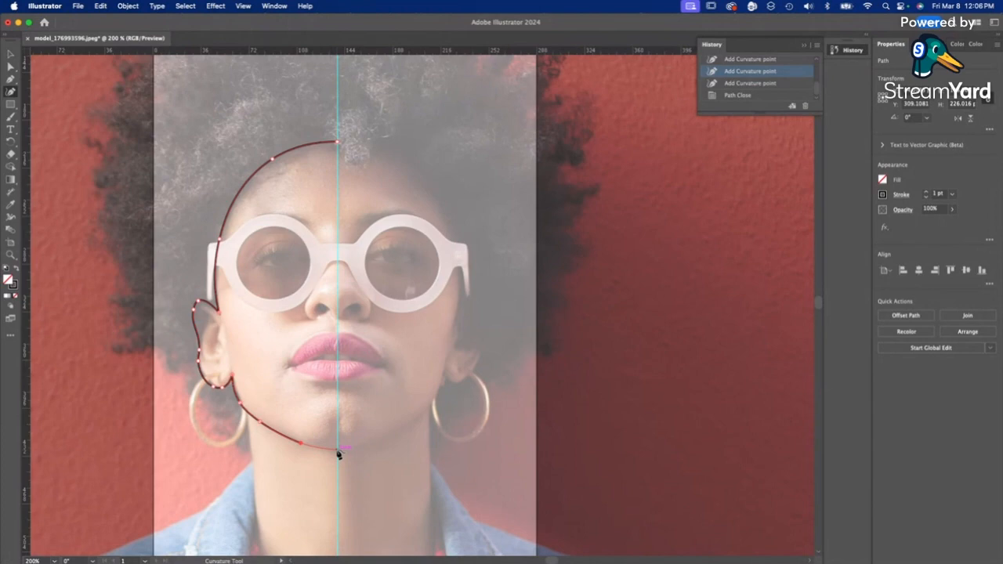
{"action": "left_click", "coordinate": [339, 453]}
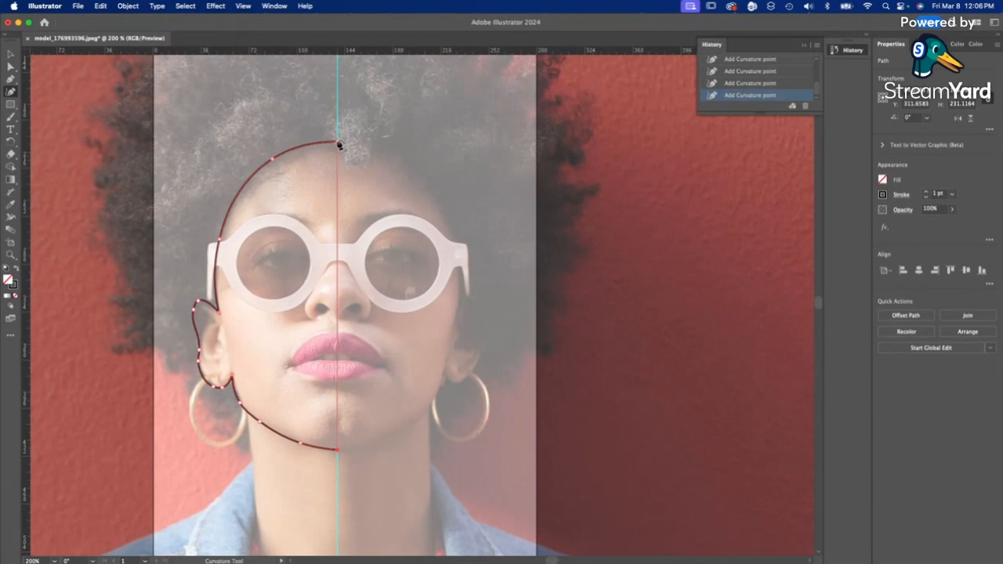
{"action": "left_click", "coordinate": [339, 145]}
Hide the background model layer and deselect the half-face outline
{"action": "left_click", "coordinate": [924, 45]}
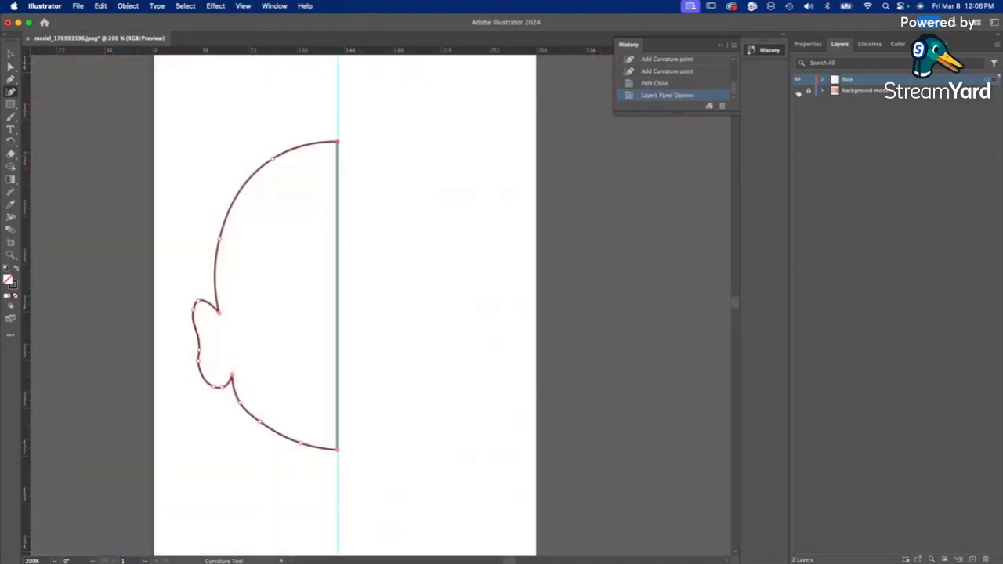
{"action": "left_click", "coordinate": [798, 91]}
{"action": "key", "text": "v"}
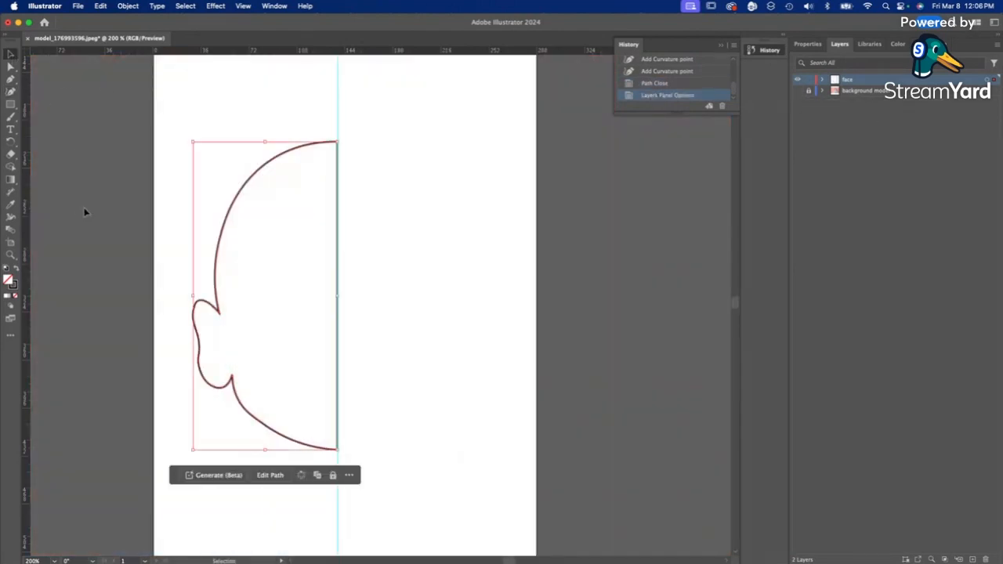
{"action": "left_click", "coordinate": [85, 212]}
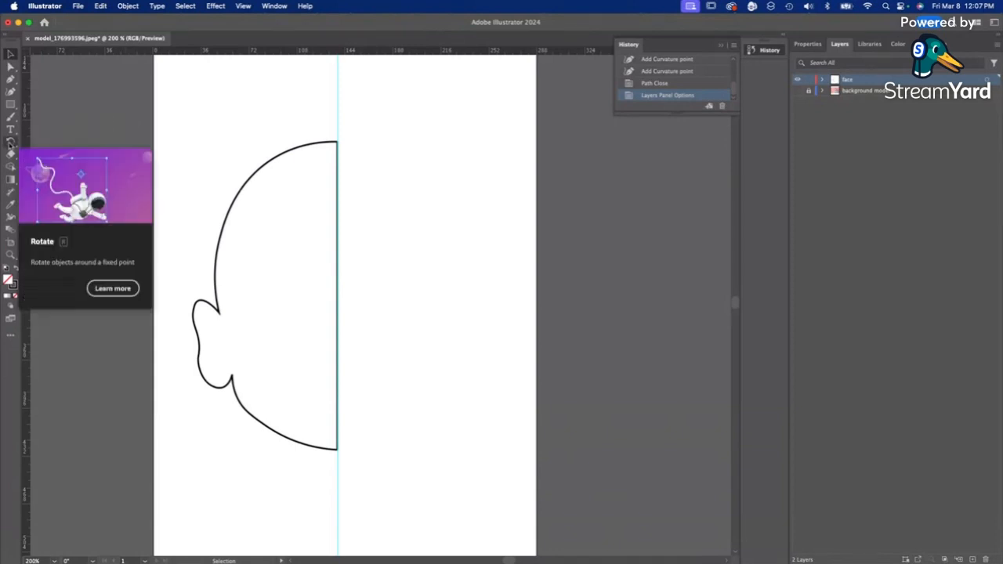
Select the half-face outline and activate the Reflect tool for it
{"action": "left_click", "coordinate": [10, 143]}
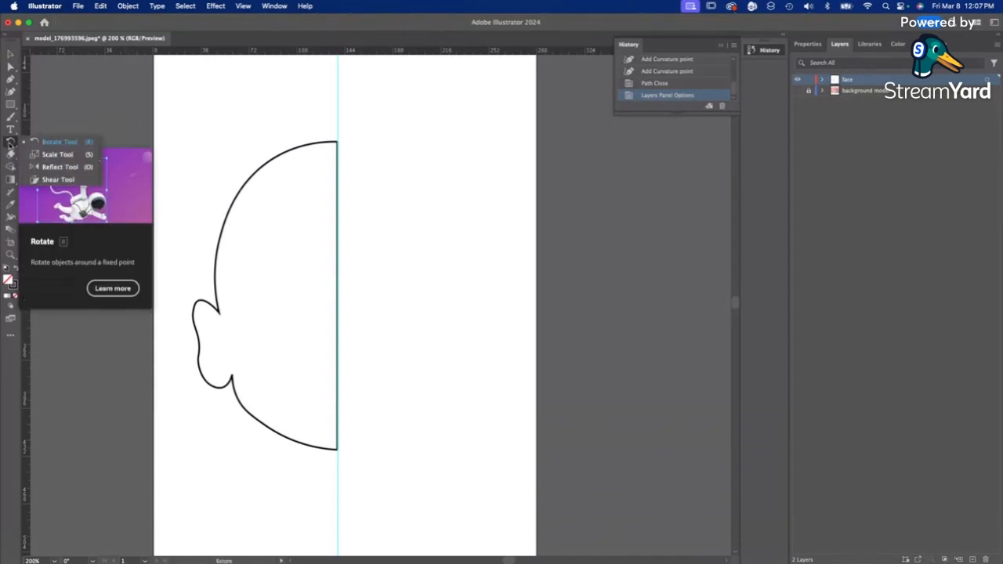
{"action": "left_click", "coordinate": [54, 166]}
{"action": "left_click", "coordinate": [11, 55]}
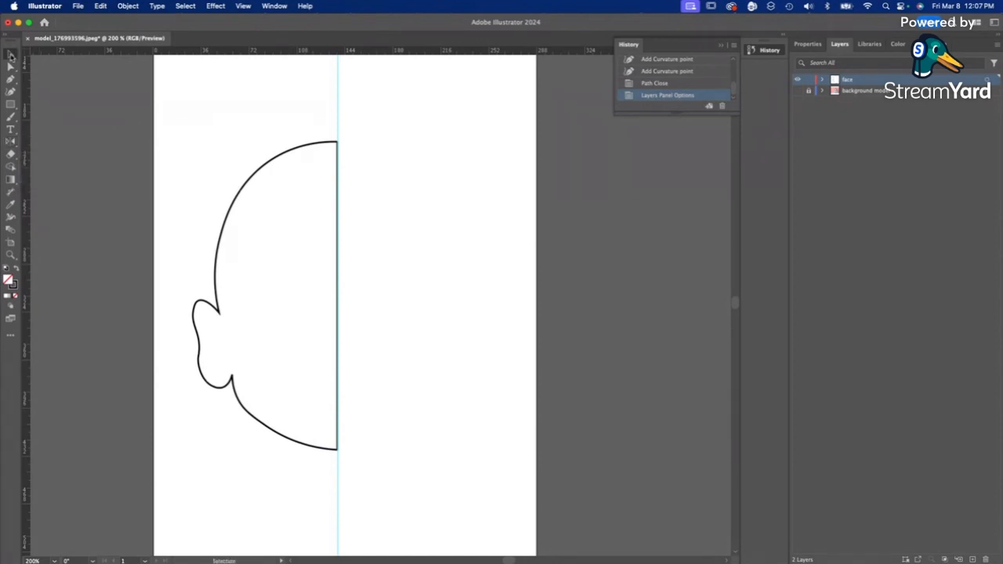
{"action": "left_click", "coordinate": [283, 154]}
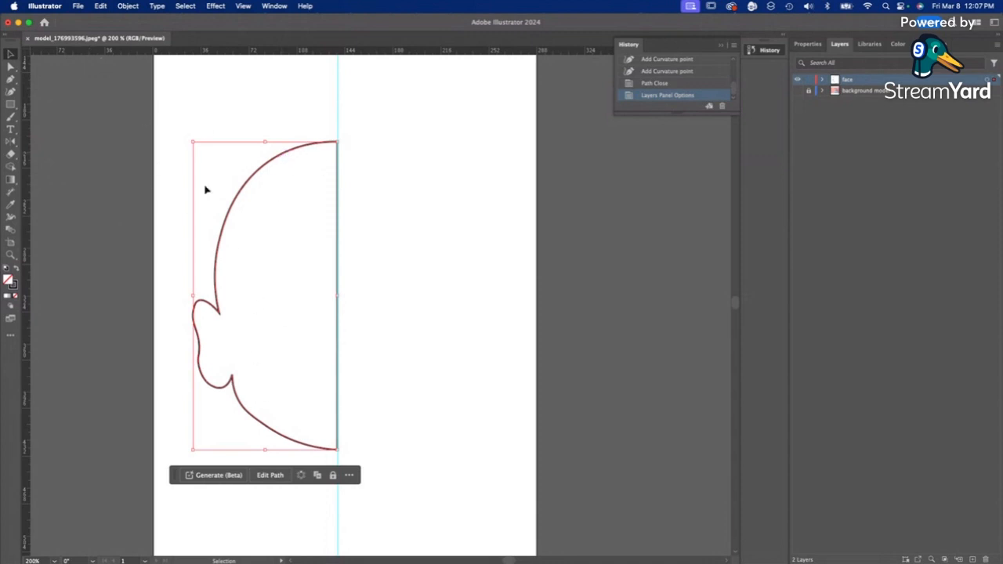
{"action": "left_click", "coordinate": [11, 142]}
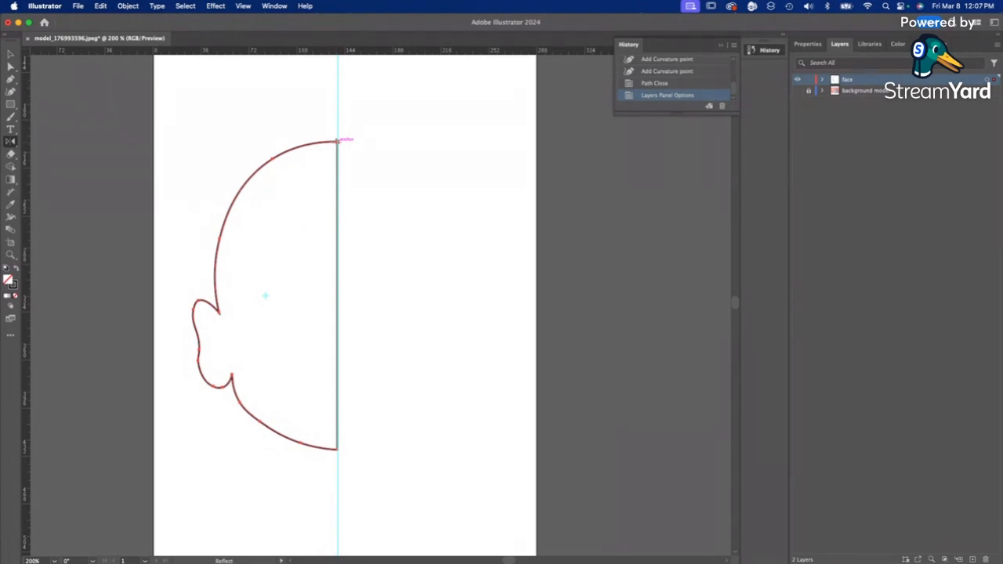
{"action": "key", "text": "super+v"}
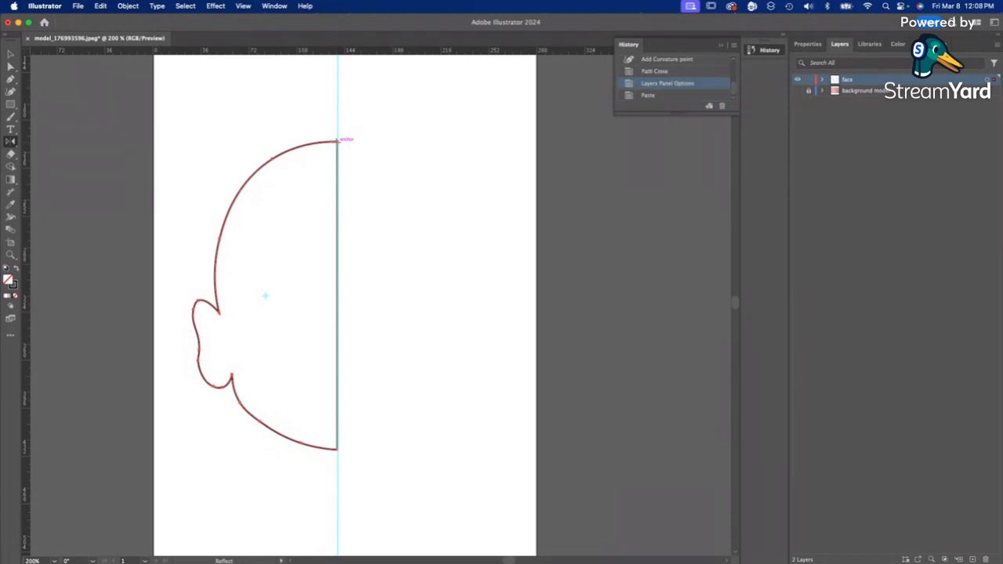
{"action": "key", "text": "v"}
{"action": "left_click", "coordinate": [338, 142]}
{"action": "key", "text": "o"}
Paste a copy of the half-face outline in place and reflect it across the center guide to form the other half
{"action": "left_click", "coordinate": [101, 4]}
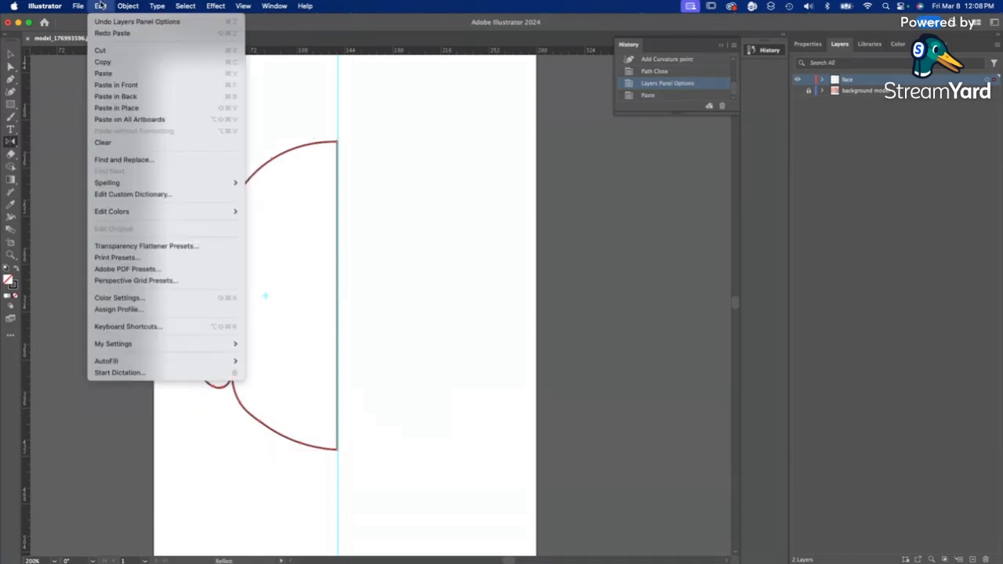
{"action": "left_click", "coordinate": [141, 116]}
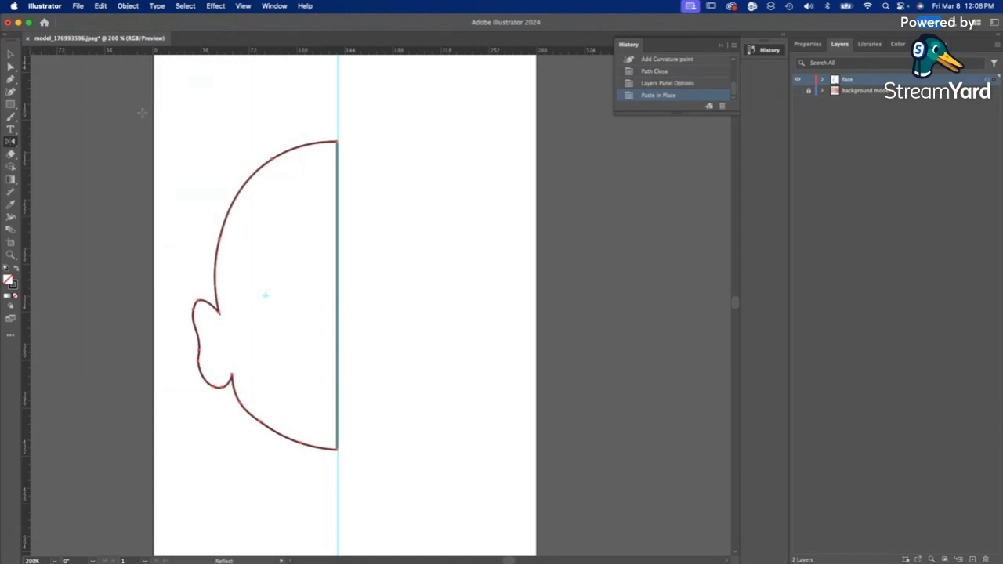
{"action": "left_click", "coordinate": [11, 144]}
{"action": "left_click", "coordinate": [338, 142]}
{"action": "left_click_drag", "start_coordinate": [339, 452], "coordinate": [339, 453]}
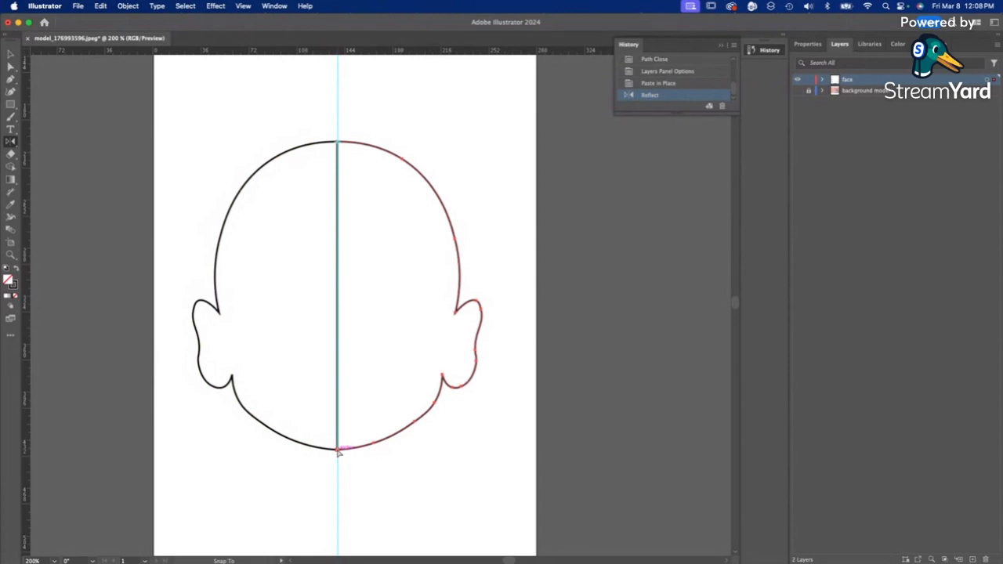
Select both halves of the face outline and unite them into a single shape
{"action": "key", "text": "v"}
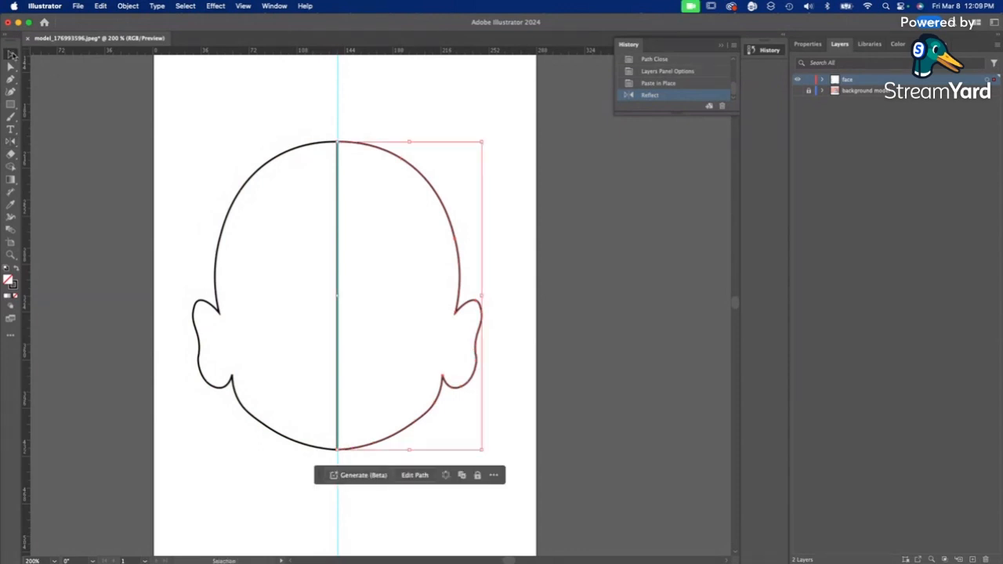
{"action": "left_click_drag", "start_coordinate": [205, 123], "coordinate": [531, 290]}
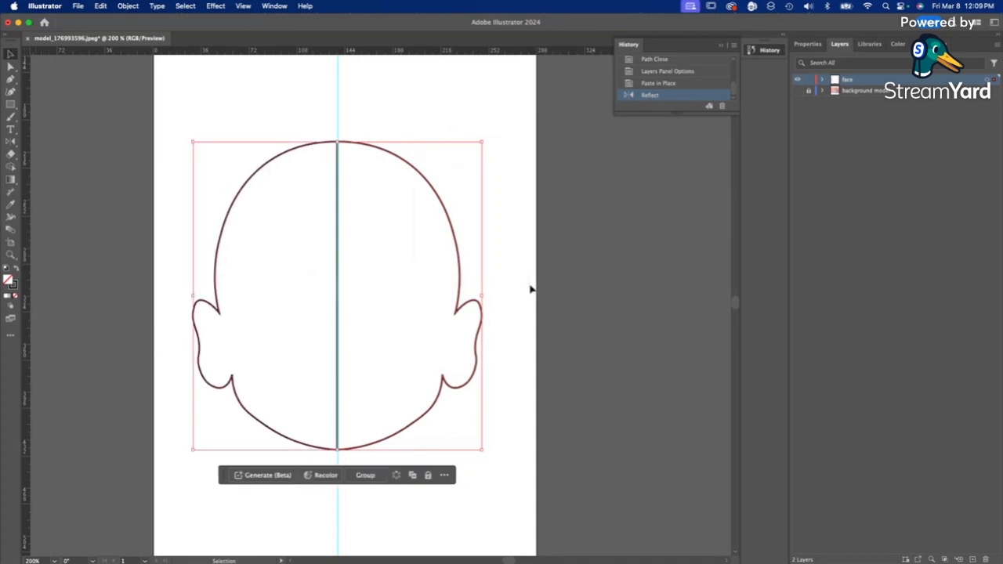
{"action": "left_click", "coordinate": [807, 43]}
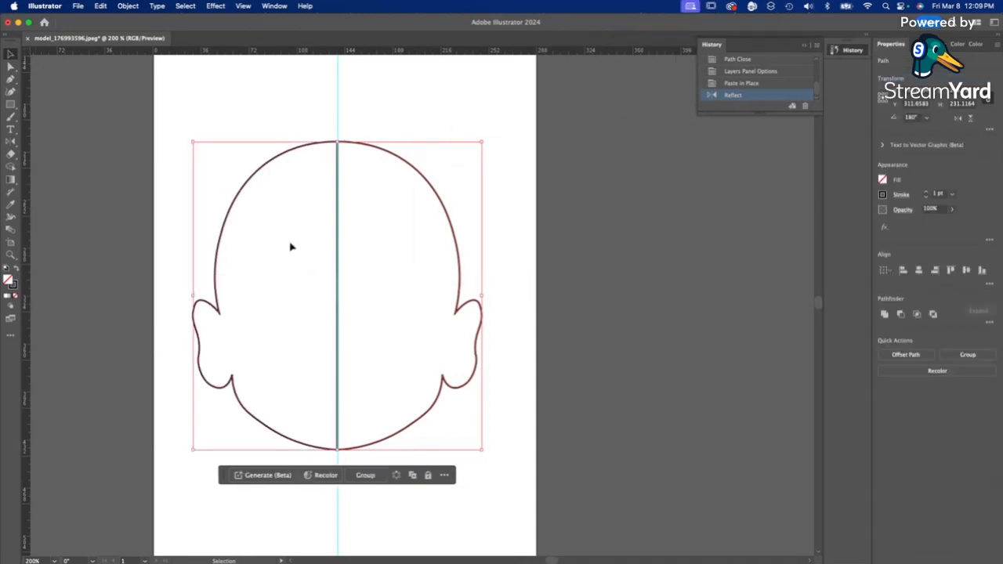
{"action": "left_click", "coordinate": [884, 315]}
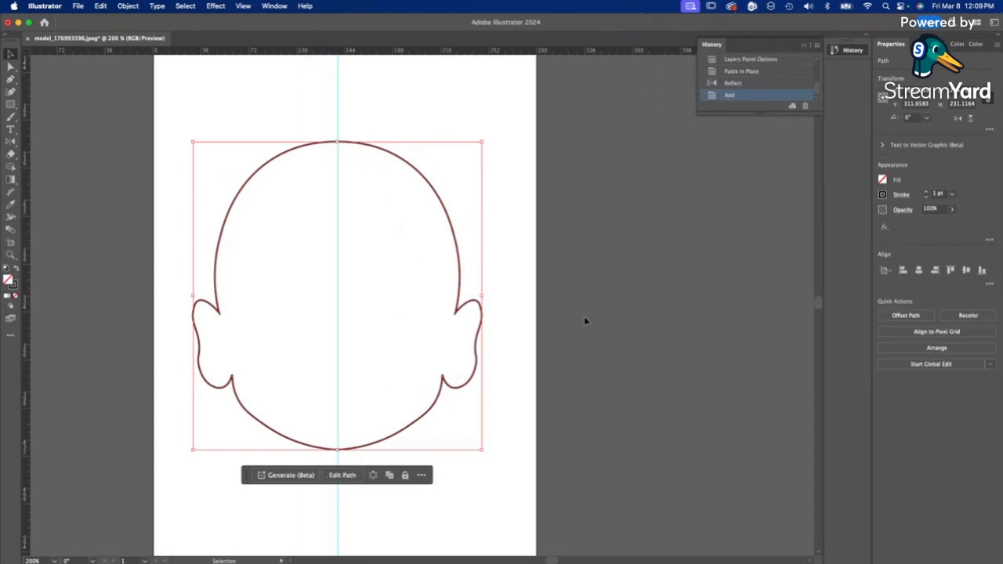
{"action": "left_click", "coordinate": [584, 321]}
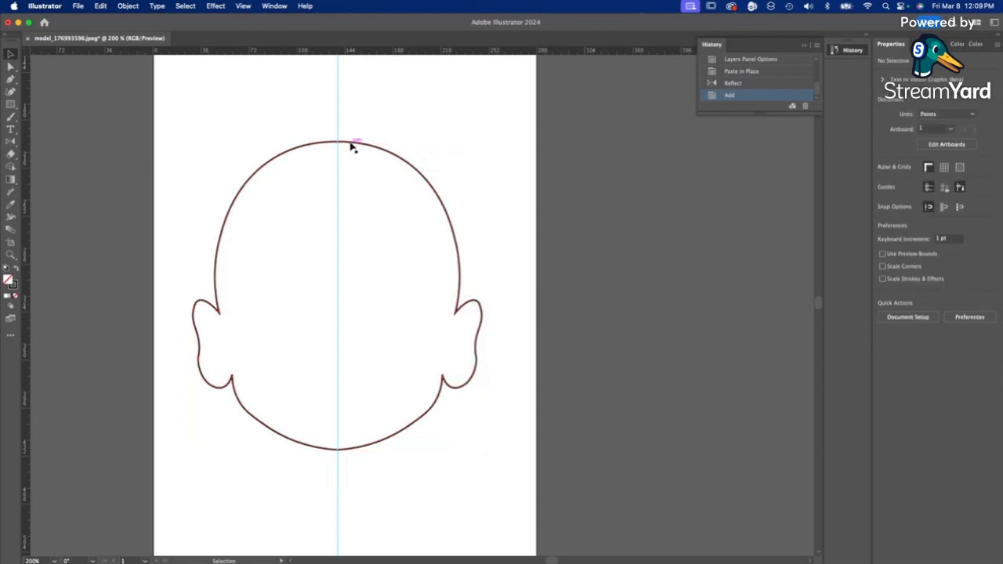
Fill the united face shape with the muted reddish brown 9e6a6a
{"action": "left_click", "coordinate": [352, 147]}
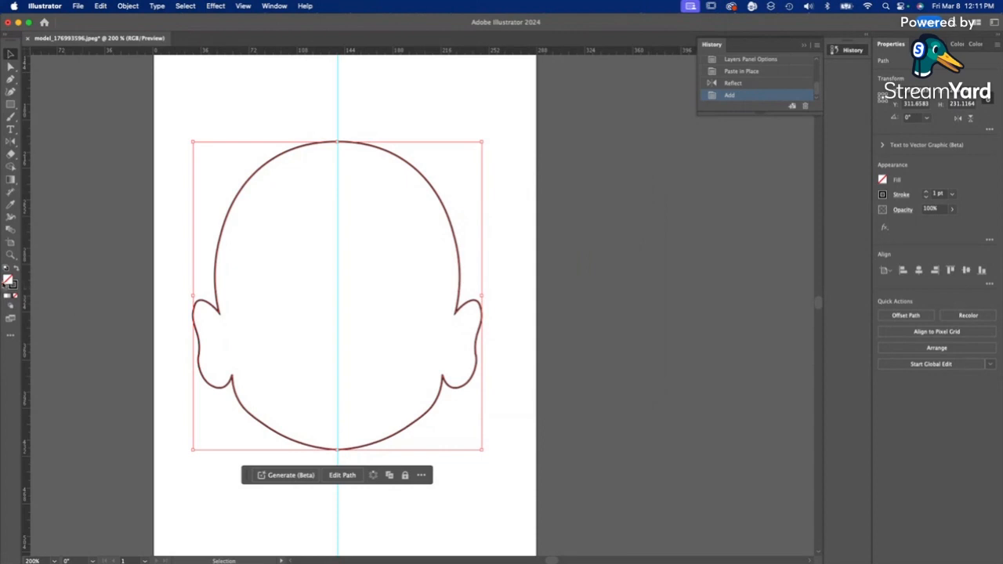
{"action": "double_click", "coordinate": [10, 285]}
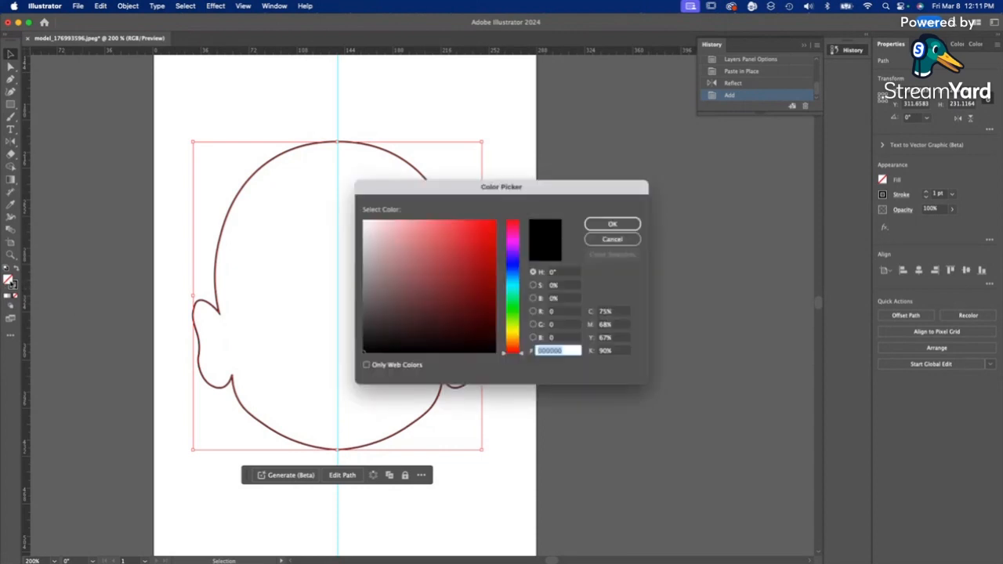
{"action": "left_click", "coordinate": [406, 270]}
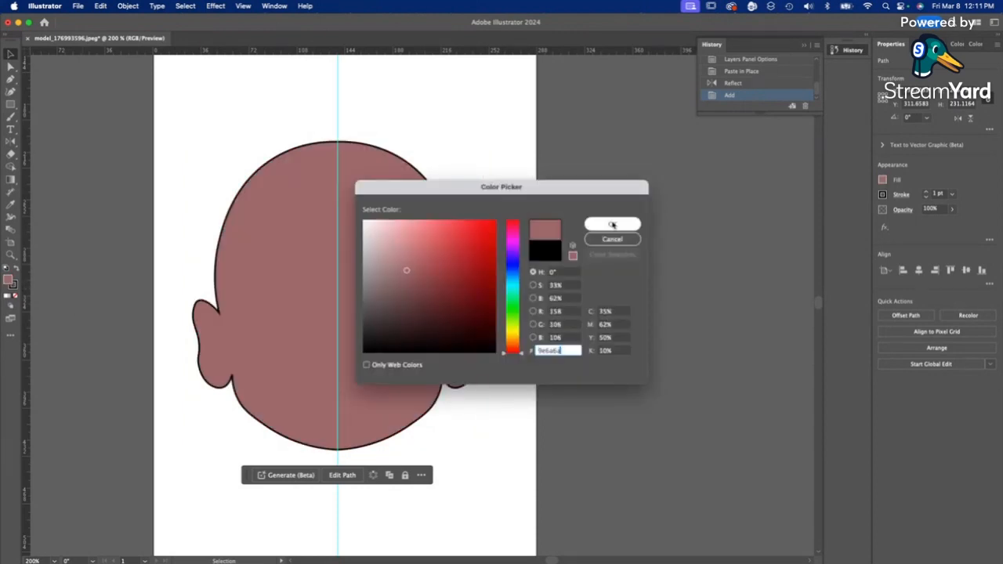
{"action": "left_click", "coordinate": [612, 225]}
{"action": "left_click", "coordinate": [613, 223]}
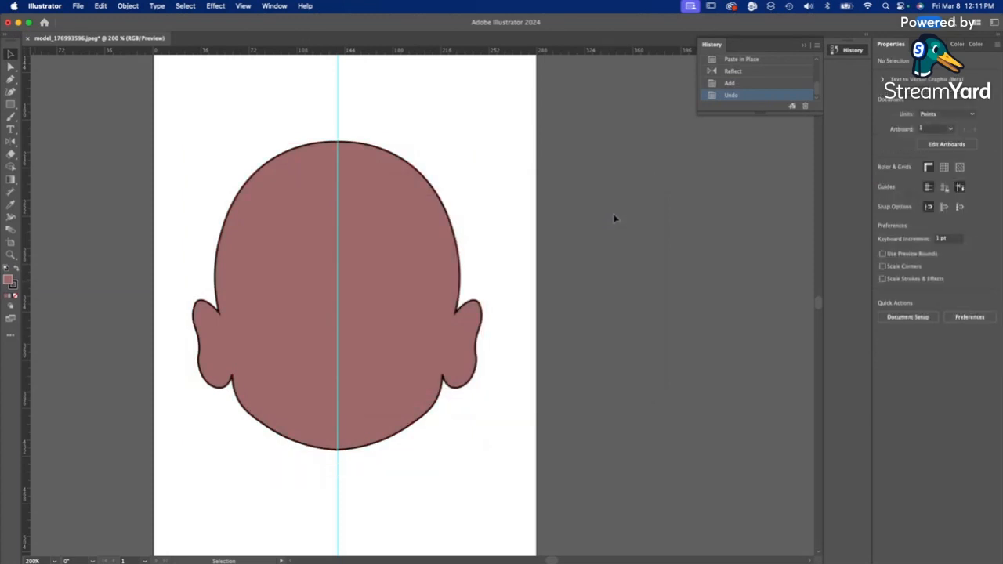
Hide the center guide on the artboard
{"action": "key", "text": "a"}
{"action": "key", "text": "super+semicolon"}
{"action": "key", "text": "v"}
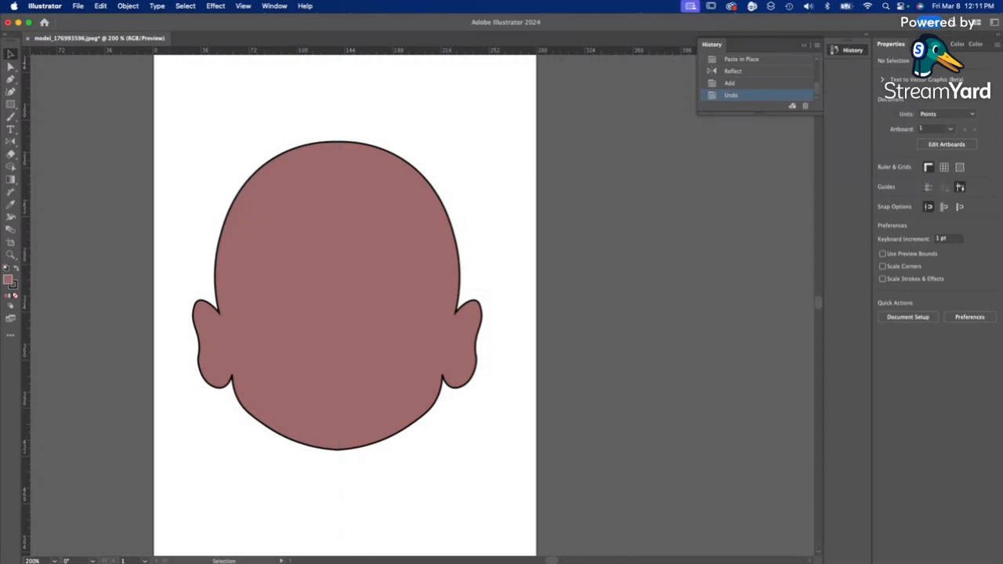
Create a new layer above the face layer and name it "features"
{"action": "left_click", "coordinate": [923, 45]}
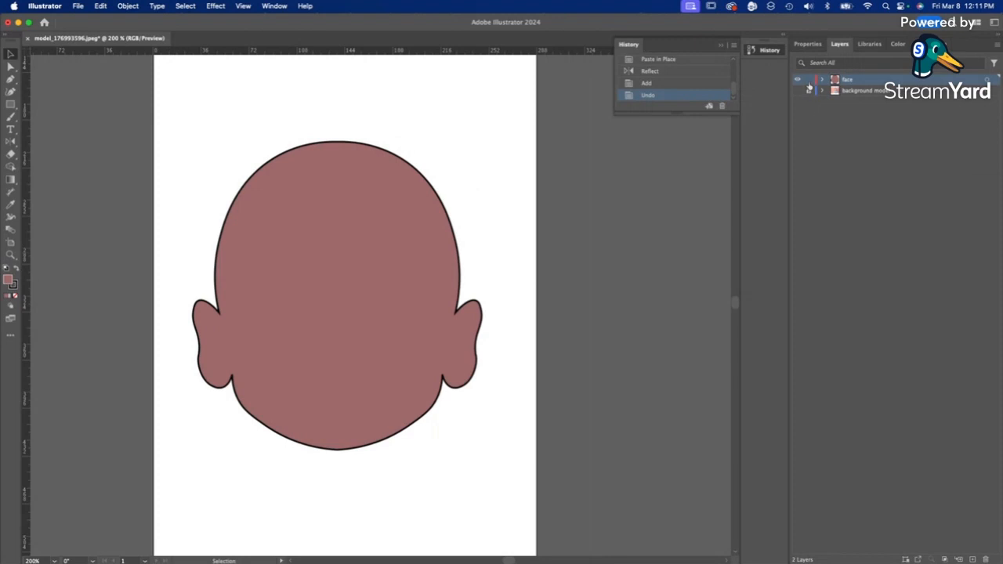
{"action": "left_click", "coordinate": [973, 560]}
{"action": "double_click", "coordinate": [851, 79]}
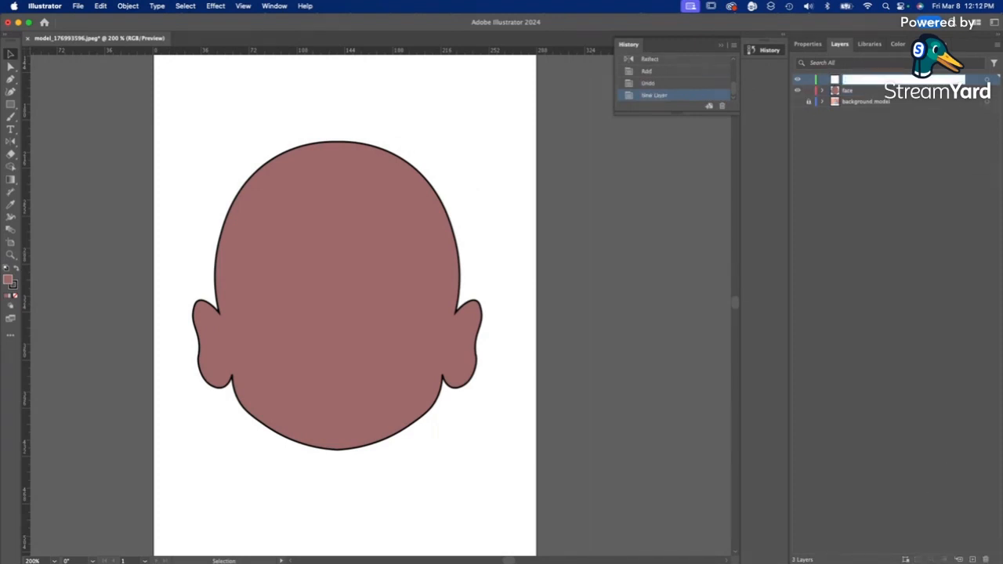
{"action": "type", "text": "features"}
{"action": "key", "text": "Return"}
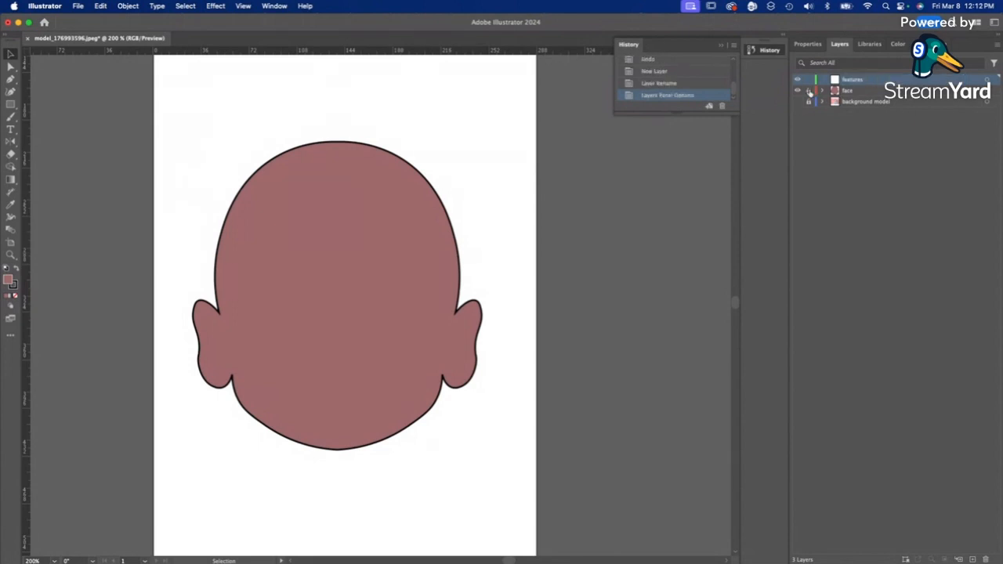
Lock and hide the face layer and show the background model layer for tracing
{"action": "left_click", "coordinate": [809, 91]}
{"action": "left_click", "coordinate": [799, 102]}
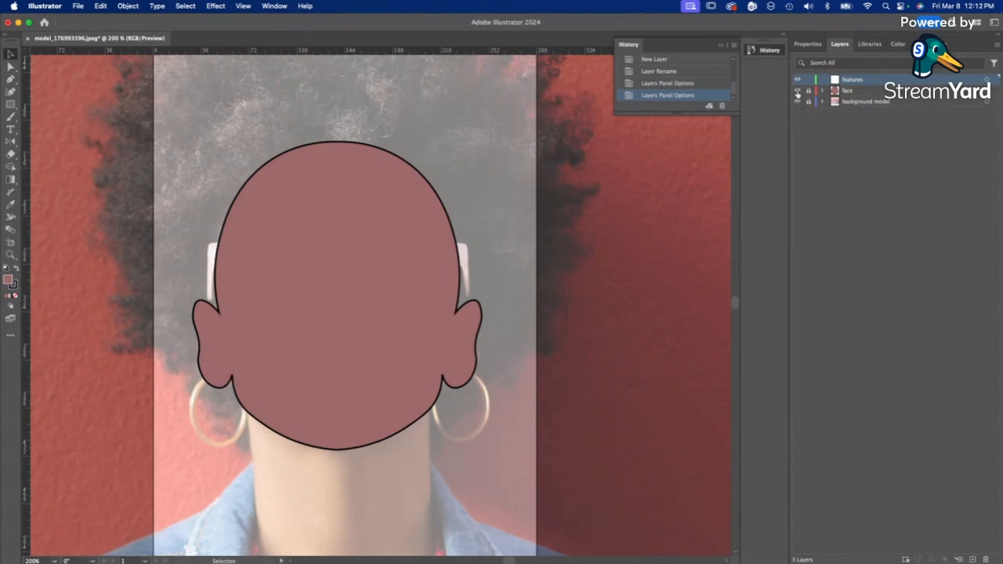
{"action": "left_click", "coordinate": [798, 92]}
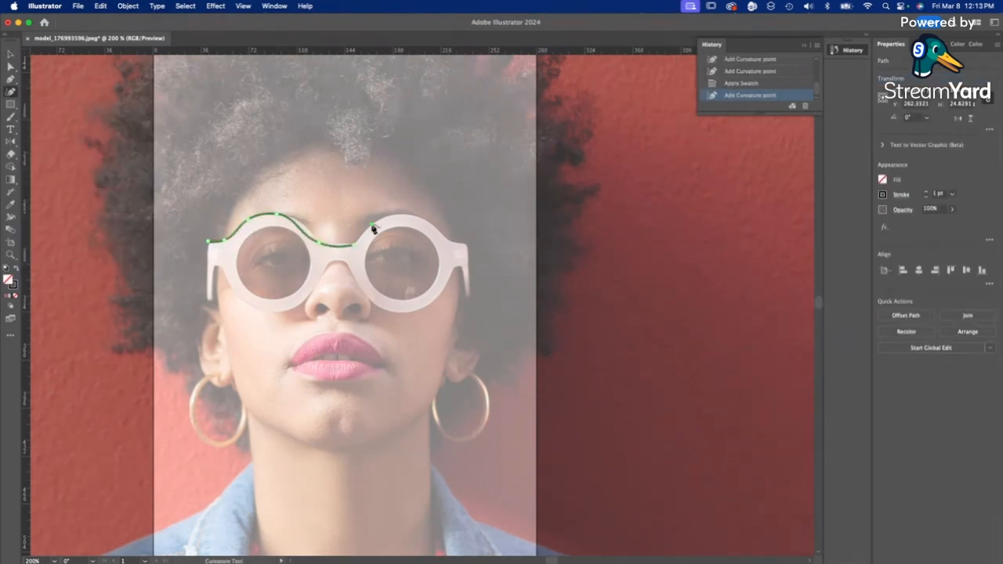
Trace the sunglasses frame, the outer and inner lips and both hoop earrings as unfilled outlines over the photo
{"action": "left_click", "coordinate": [457, 274]}
{"action": "left_click", "coordinate": [215, 271]}
{"action": "left_click", "coordinate": [383, 368]}
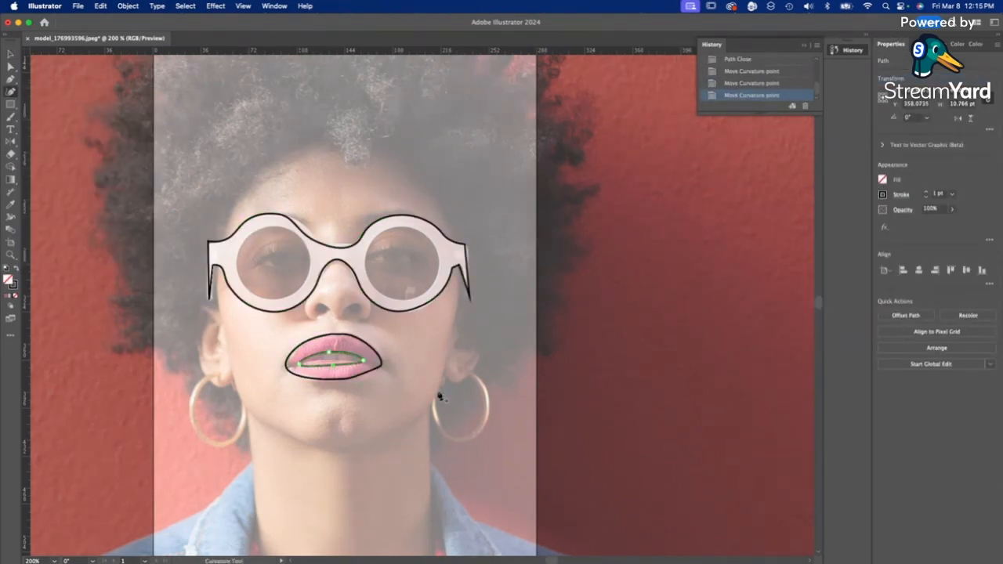
{"action": "left_click_drag", "start_coordinate": [440, 288], "coordinate": [478, 390]}
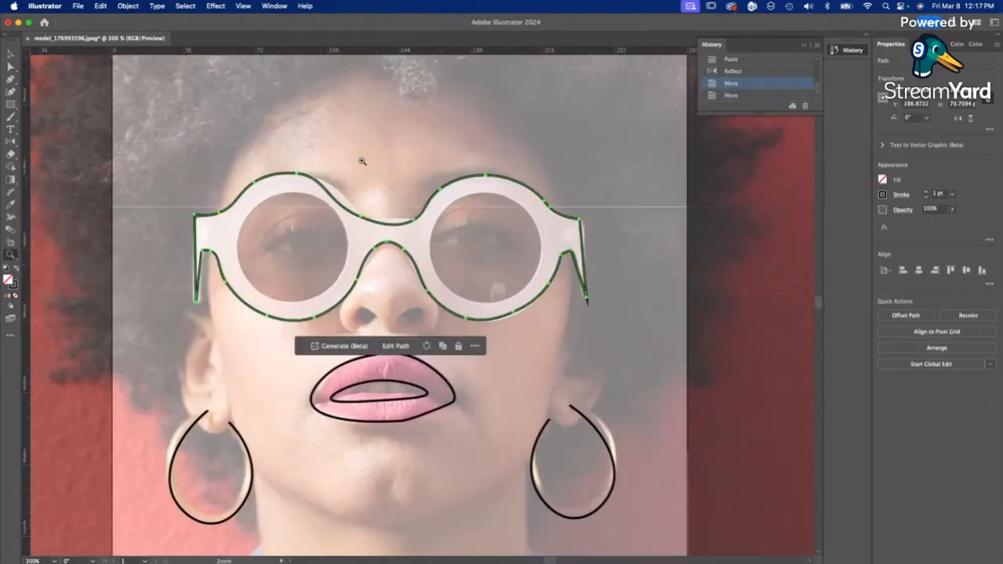
Reshape the bridge of the sunglasses outline to be flatter and trace the nose and nostrils
{"action": "left_click_drag", "start_coordinate": [333, 199], "coordinate": [342, 191]}
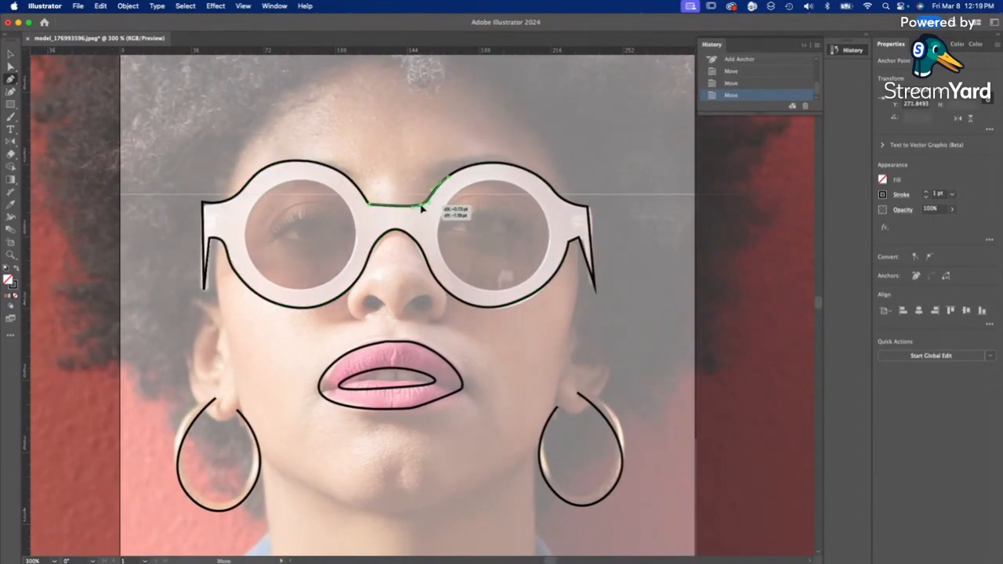
{"action": "left_click", "coordinate": [411, 309]}
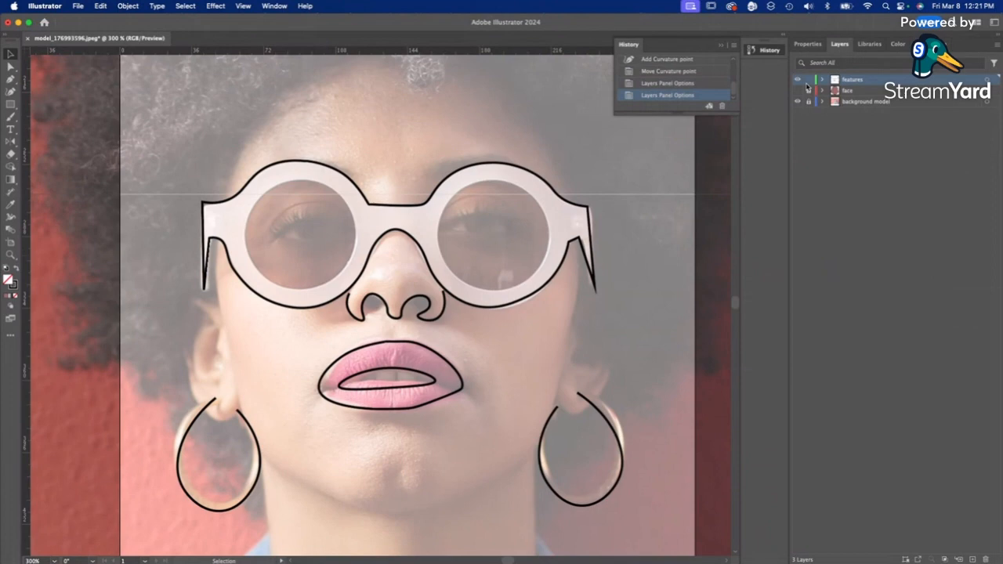
Show the locked face layer again and fill the sunglasses with yellow from the Pop Art swatch library
{"action": "left_click", "coordinate": [807, 88]}
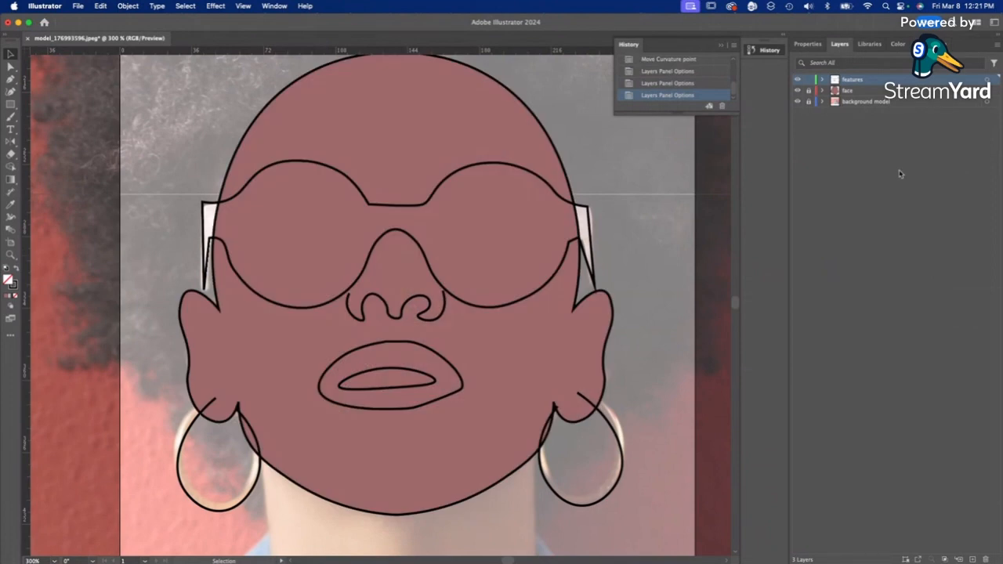
{"action": "left_click", "coordinate": [393, 205]}
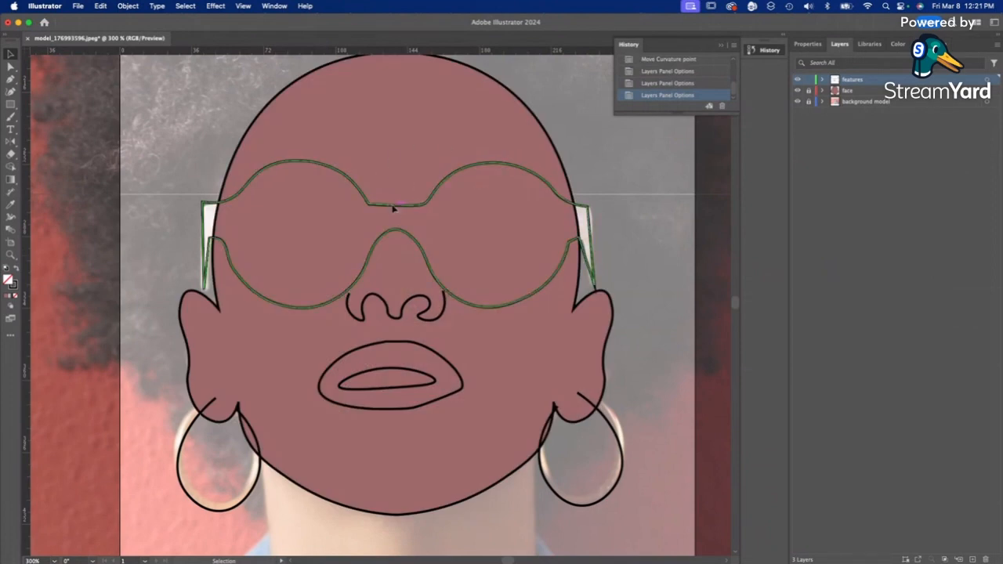
{"action": "left_click", "coordinate": [807, 44]}
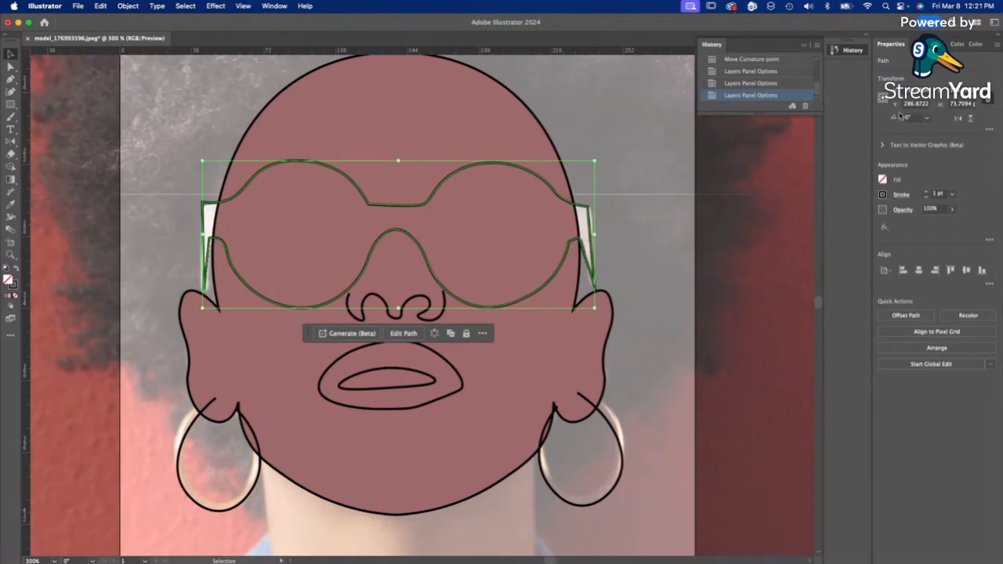
{"action": "left_click", "coordinate": [883, 180]}
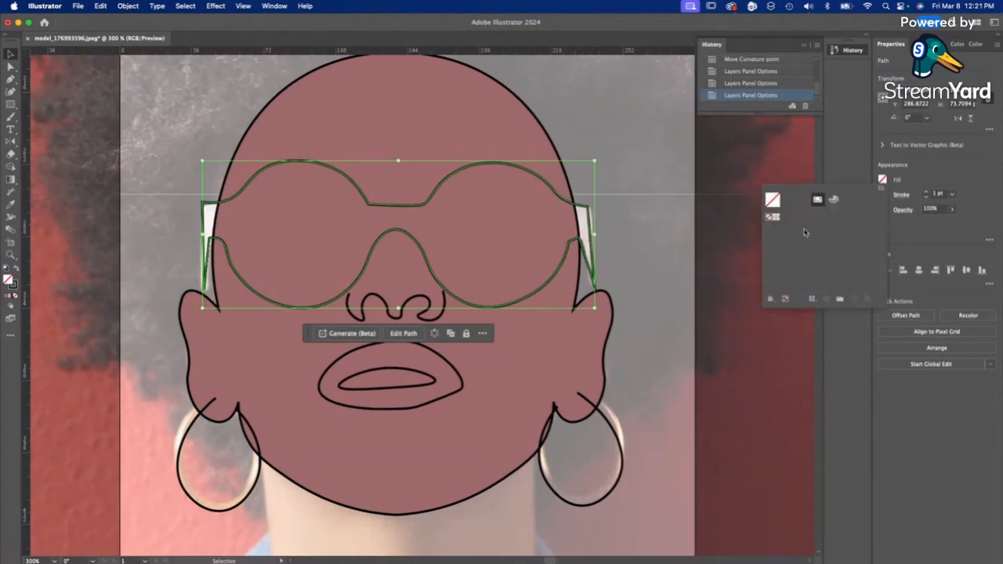
{"action": "left_click", "coordinate": [816, 300]}
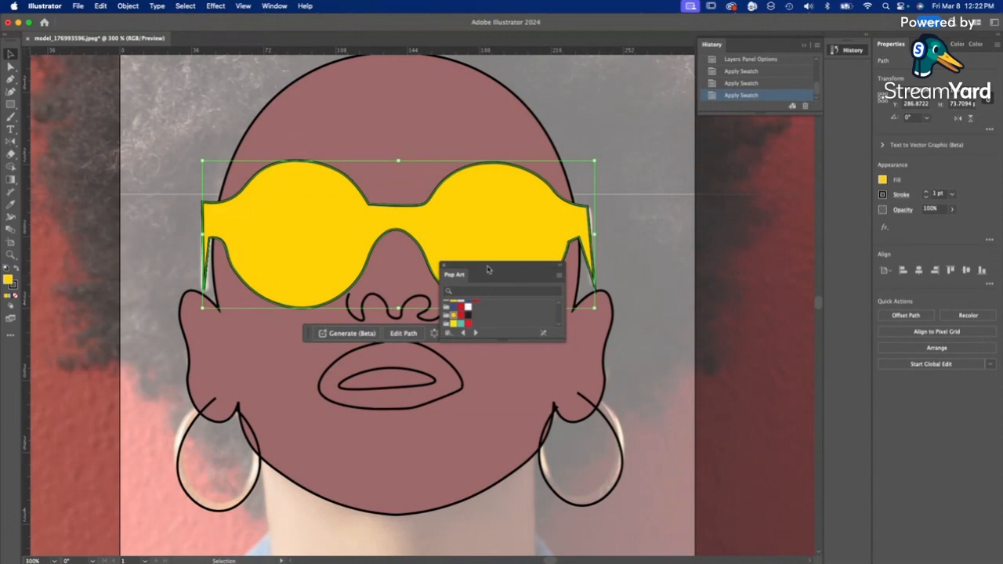
{"action": "left_click_drag", "start_coordinate": [488, 208], "coordinate": [841, 311]}
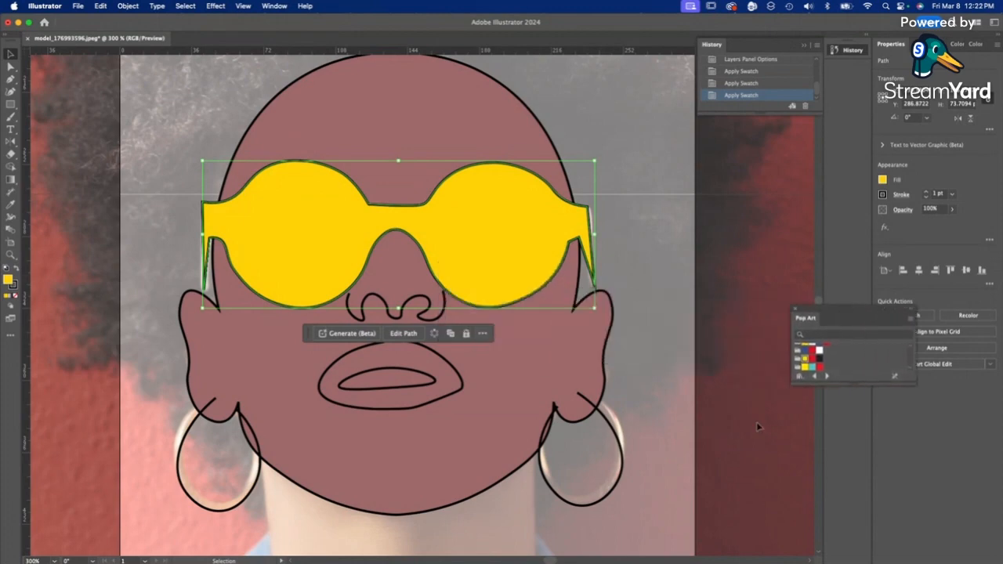
Give both hoop earrings a yellow ffd105 stroke from the Pop Art swatches
{"action": "left_click", "coordinate": [621, 478]}
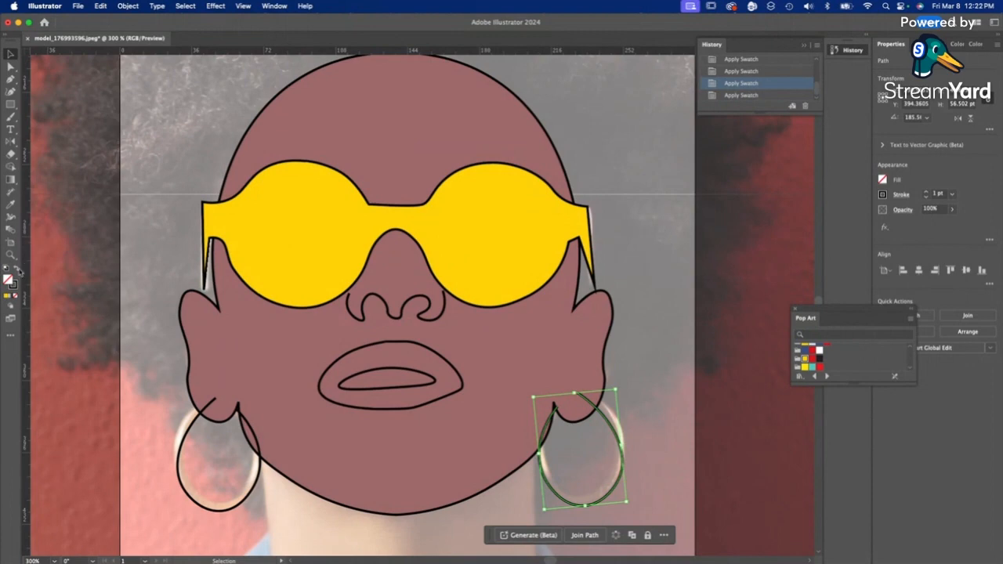
{"action": "left_click", "coordinate": [13, 287]}
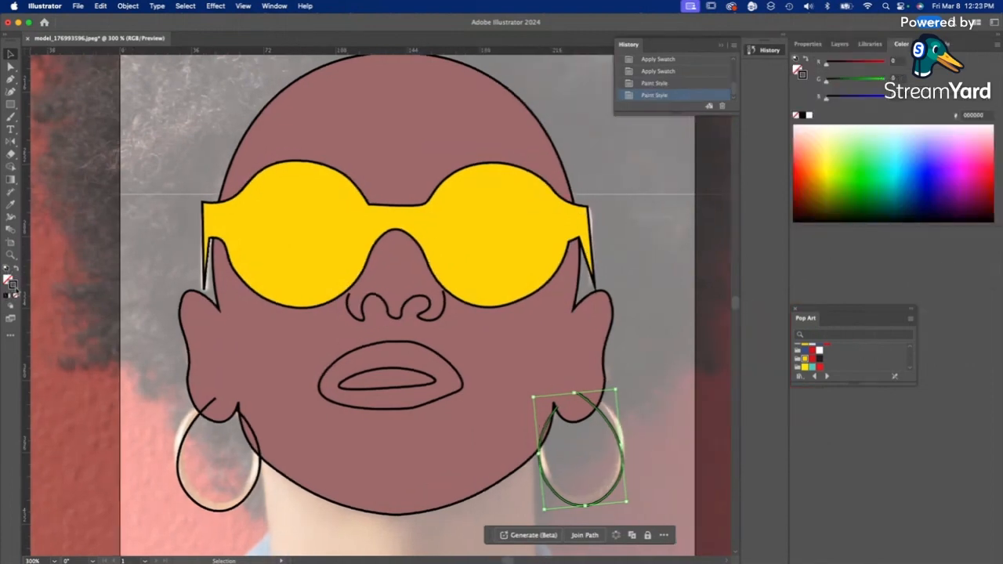
{"action": "left_click", "coordinate": [804, 361]}
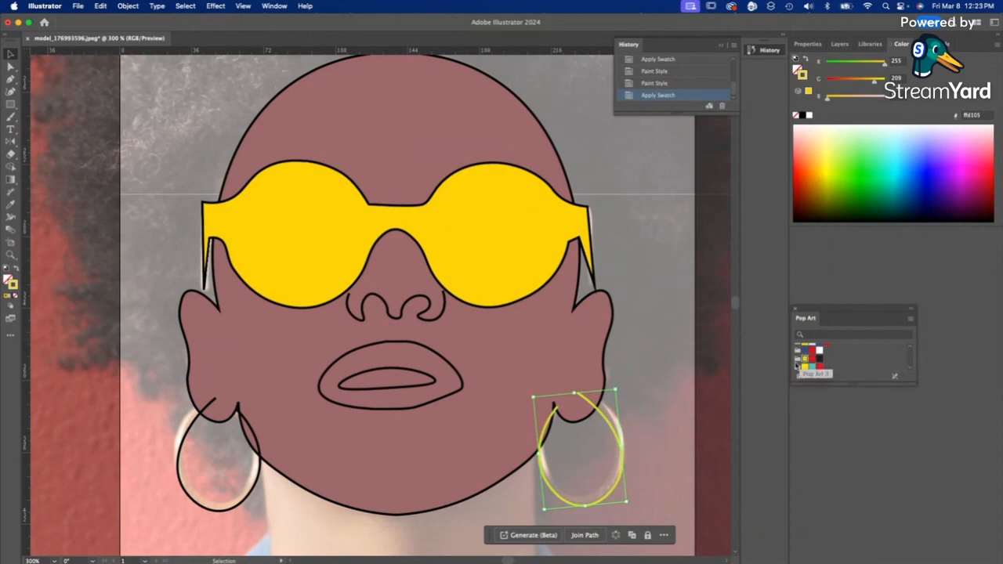
{"action": "left_click", "coordinate": [250, 495]}
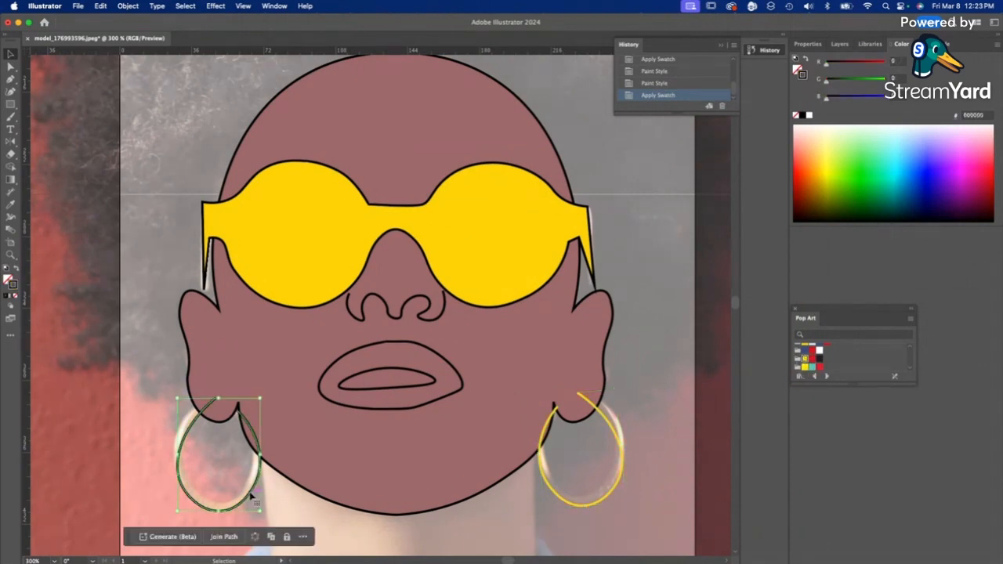
{"action": "left_click", "coordinate": [806, 361]}
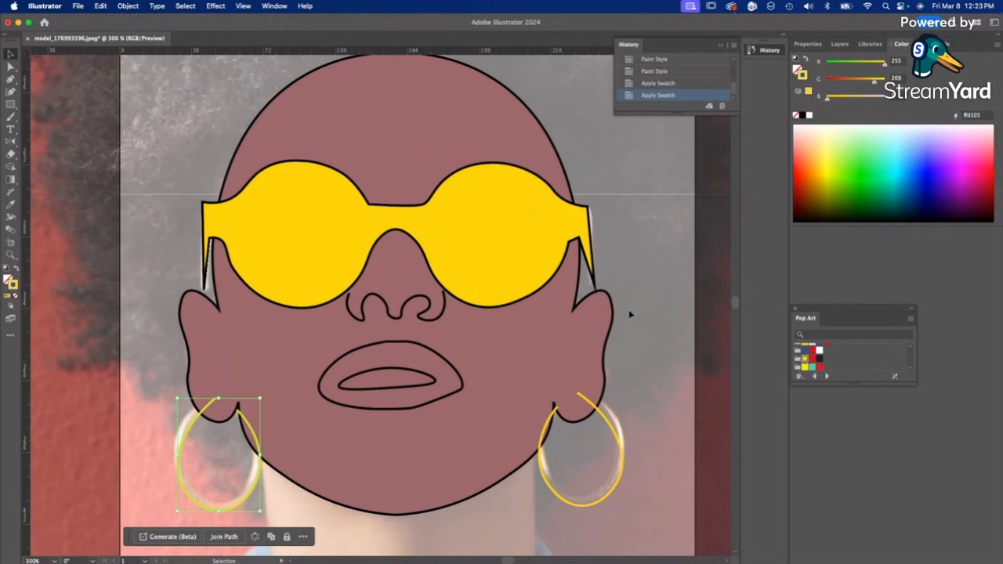
Fill the outer lip shape with red from the Pop Art swatches, keeping its black stroke, and select the inner mouth shape
{"action": "left_click", "coordinate": [428, 347]}
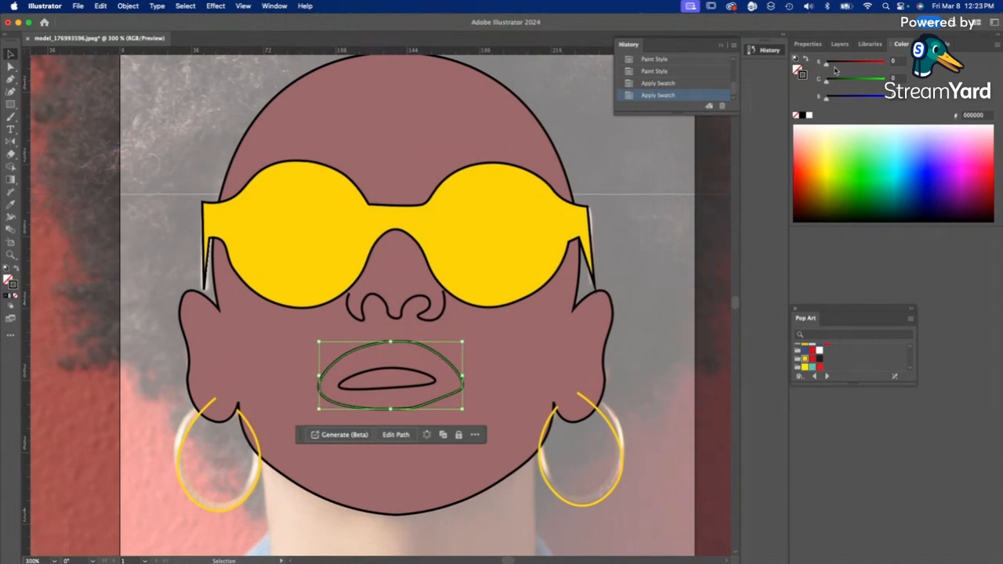
{"action": "left_click", "coordinate": [815, 356]}
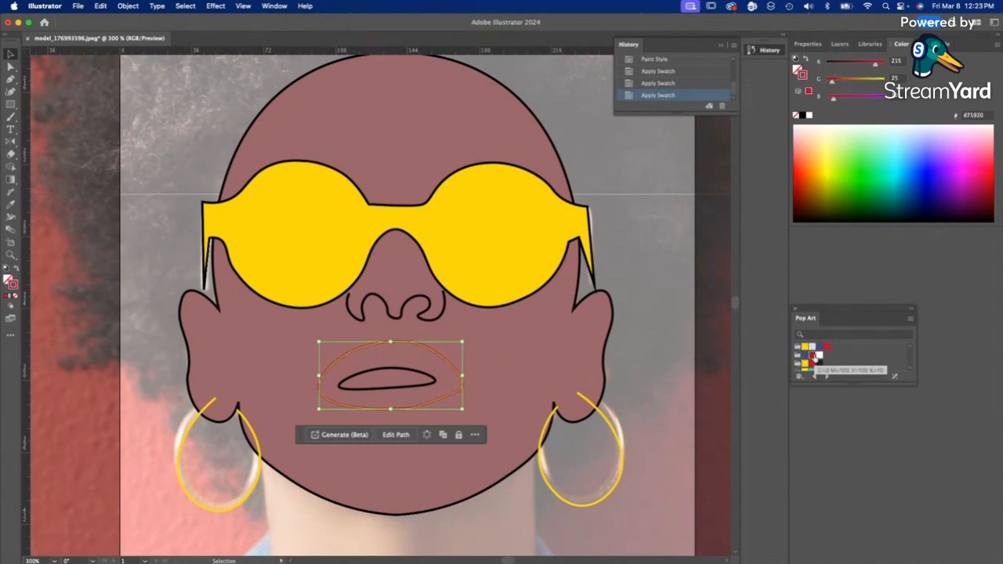
{"action": "key", "text": "super+z"}
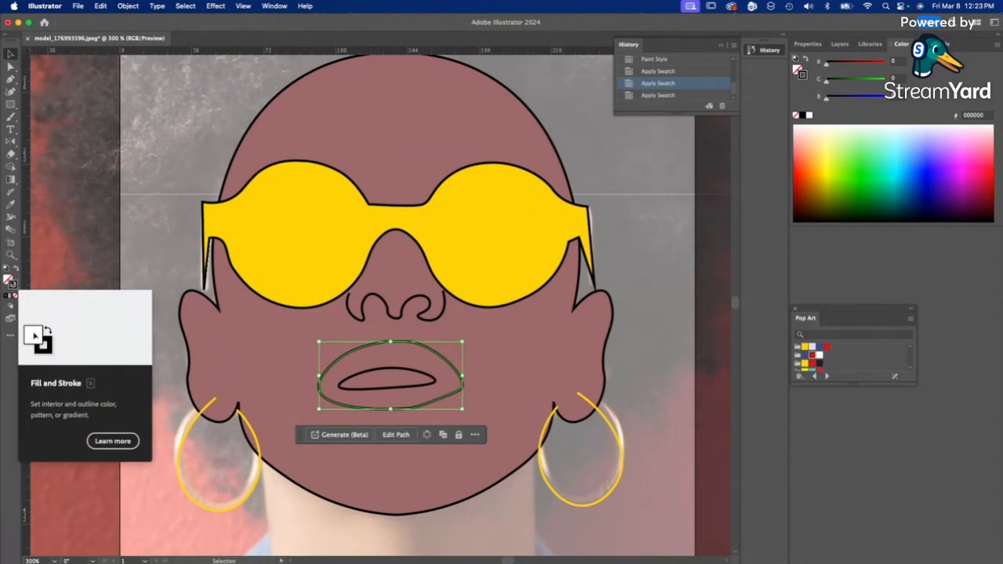
{"action": "left_click", "coordinate": [7, 279]}
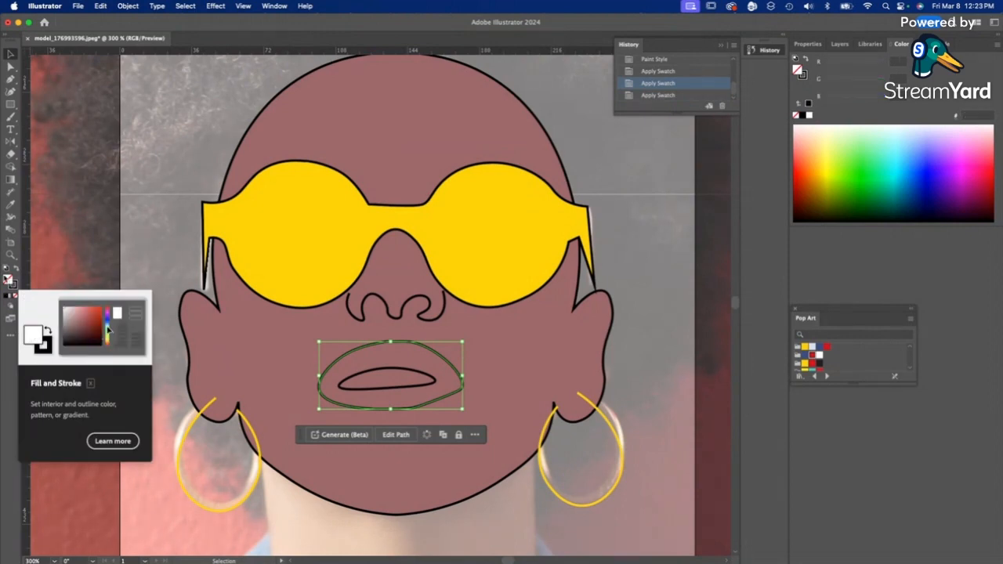
{"action": "left_click", "coordinate": [812, 355]}
{"action": "left_click", "coordinate": [375, 371]}
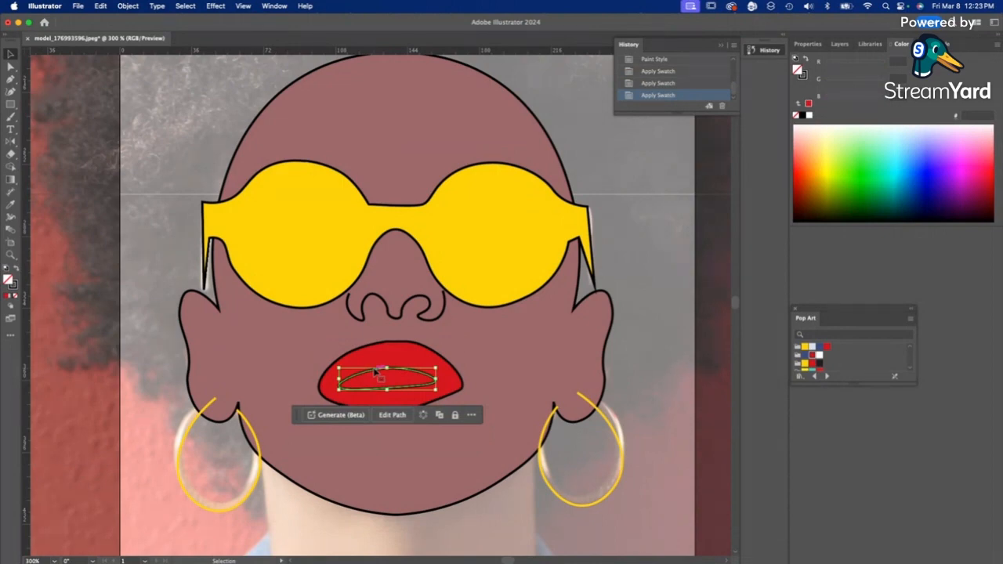
Fill the inner mouth shape with white from the Pop Art swatches
{"action": "left_click", "coordinate": [819, 355]}
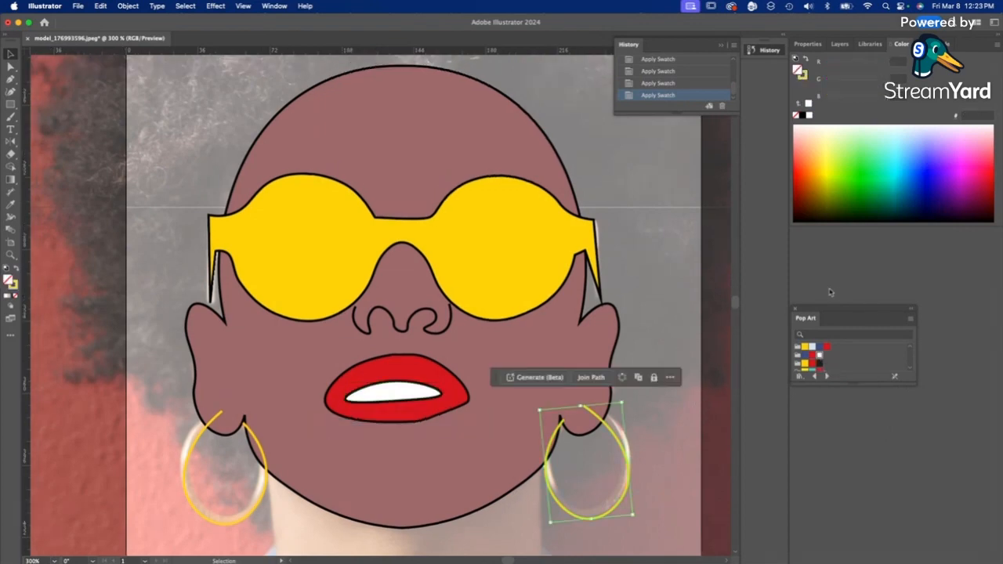
Thicken the stroke of the right hoop earring to 4 pt and the left one to 5 pt
{"action": "left_click", "coordinate": [806, 45]}
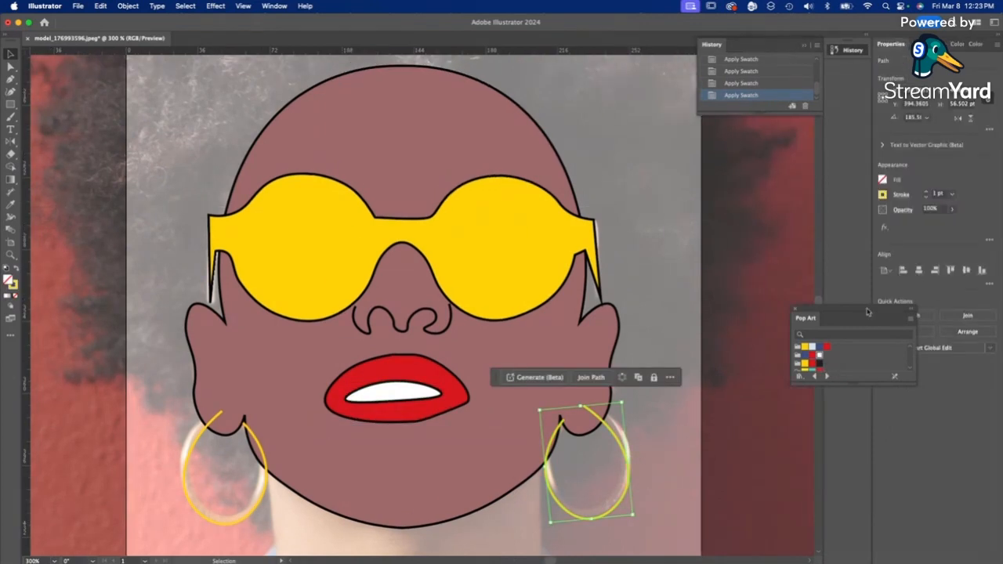
{"action": "left_click_drag", "start_coordinate": [851, 310], "coordinate": [870, 413]}
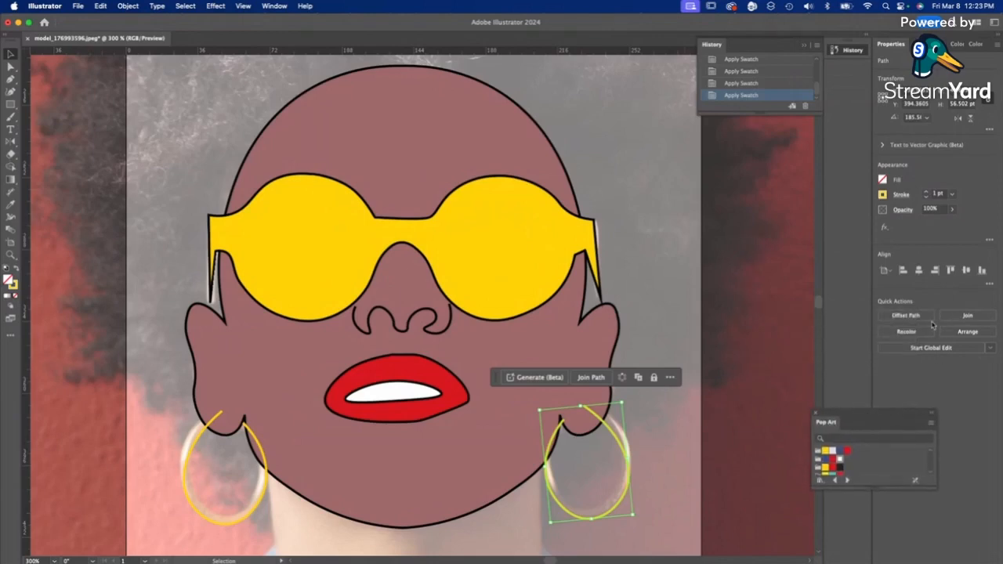
{"action": "left_click", "coordinate": [926, 191]}
{"action": "left_click", "coordinate": [927, 191]}
{"action": "left_click", "coordinate": [926, 191]}
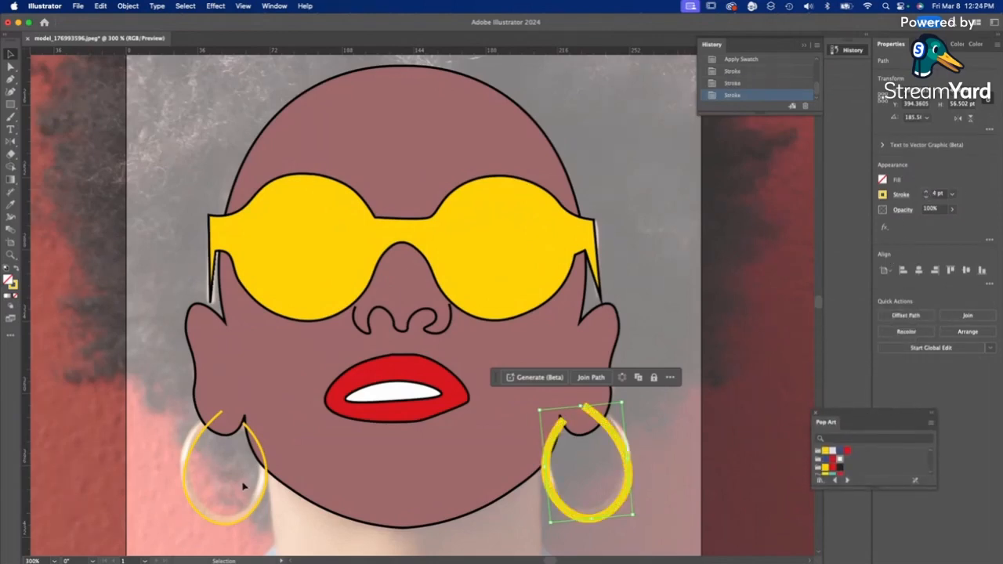
{"action": "left_click", "coordinate": [188, 453]}
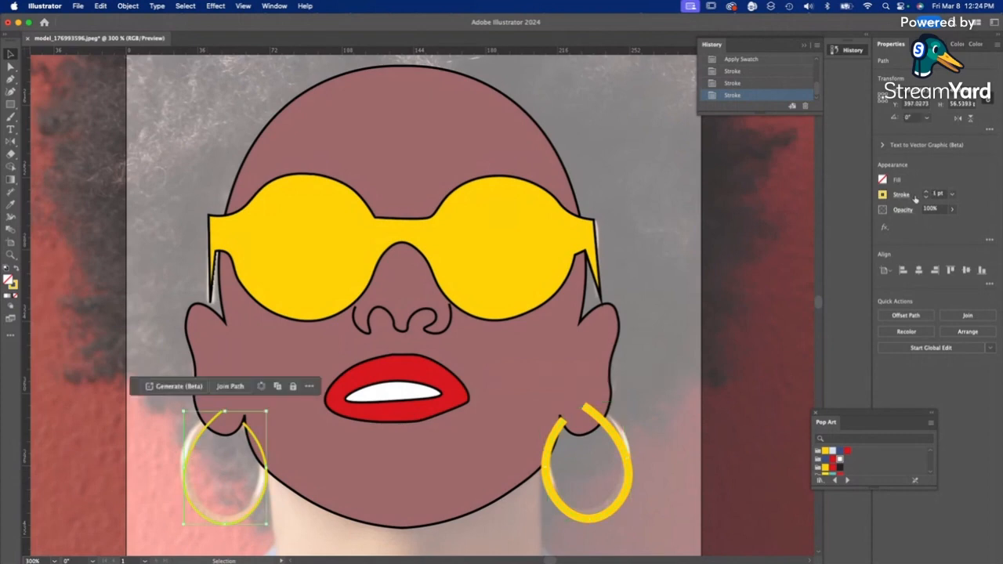
{"action": "left_click", "coordinate": [927, 191]}
{"action": "left_click", "coordinate": [926, 191]}
{"action": "left_click", "coordinate": [927, 191]}
{"action": "left_click", "coordinate": [669, 300]}
Add a new layer named hair above the other layers and lock the features layer
{"action": "key", "text": "space"}
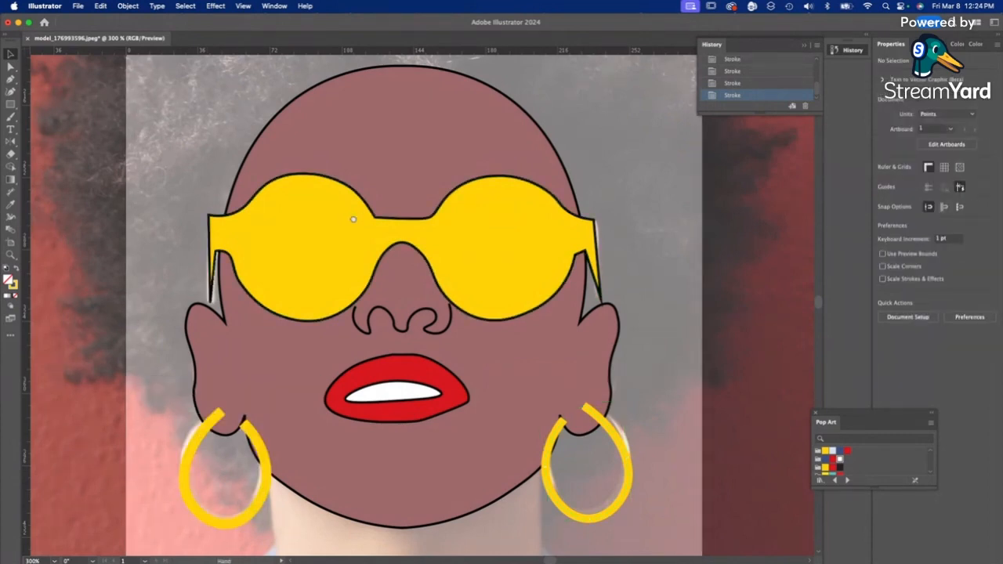
{"action": "left_click_drag", "start_coordinate": [354, 219], "coordinate": [343, 259]}
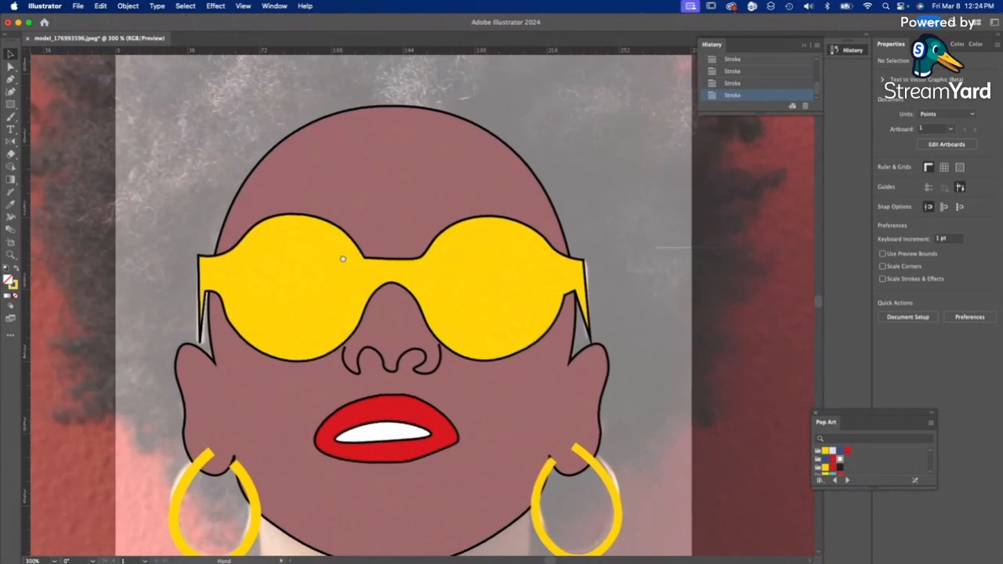
{"action": "left_click", "coordinate": [343, 268]}
{"action": "key", "text": "super+minus"}
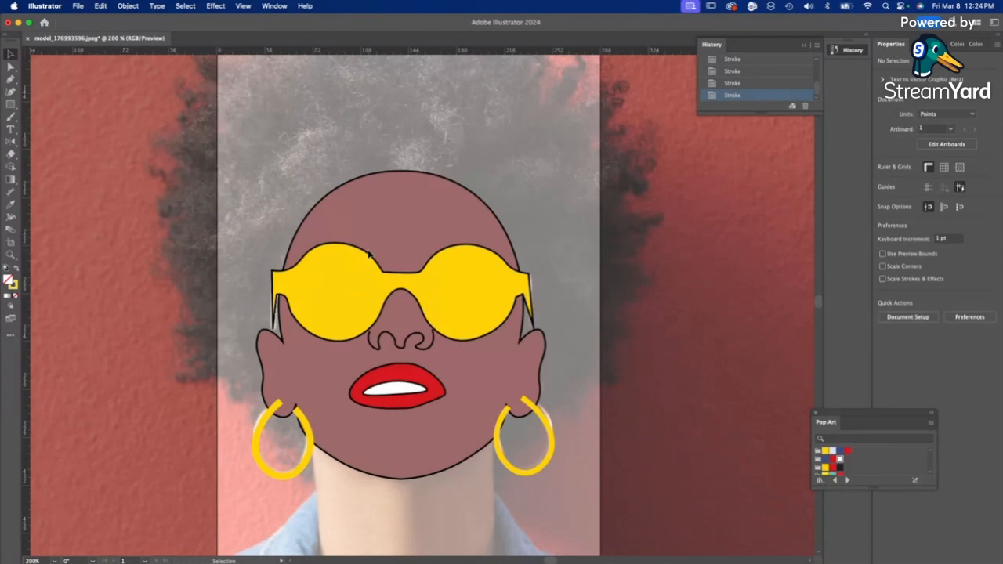
{"action": "key", "text": "super+minus"}
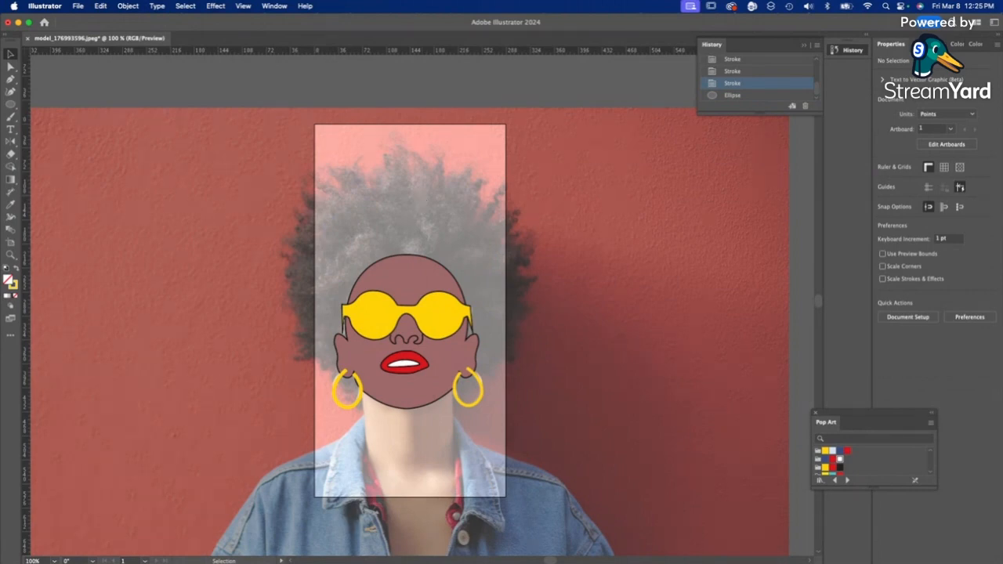
{"action": "key", "text": "F7"}
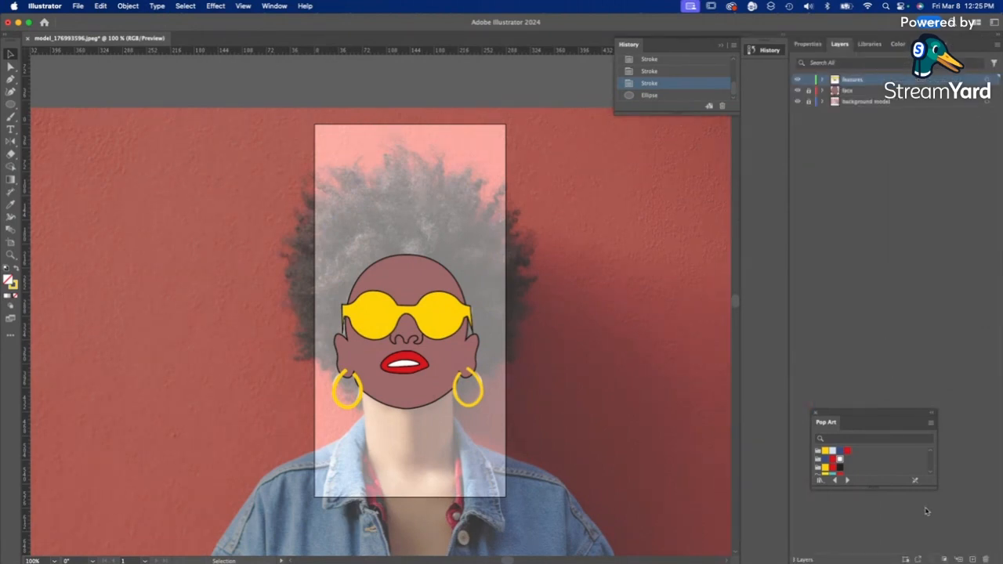
{"action": "left_click", "coordinate": [973, 559]}
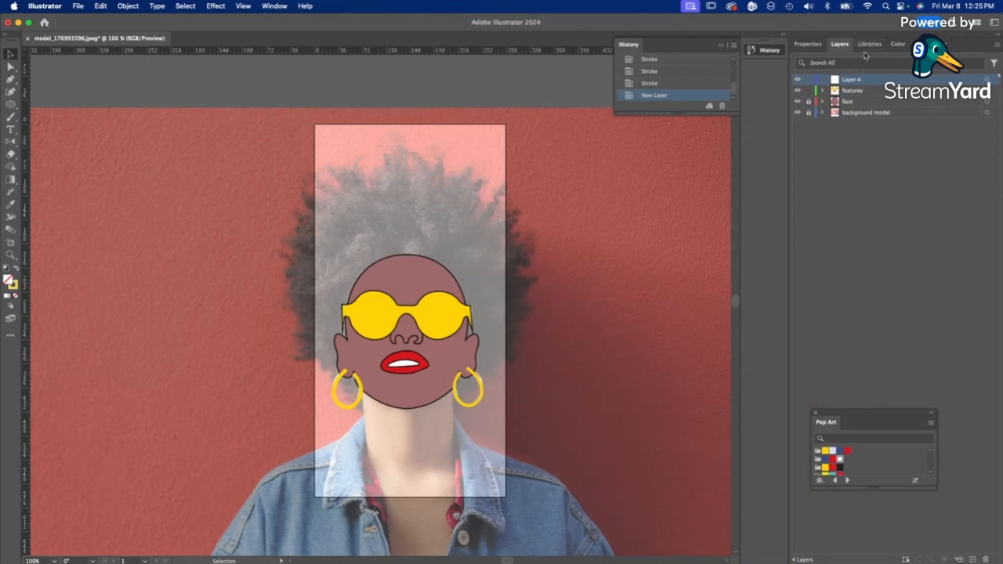
{"action": "type", "text": "hair"}
{"action": "key", "text": "Return"}
{"action": "left_click", "coordinate": [809, 91]}
Draw a circle about 247 pt across on the hair layer and center it around the upper head
{"action": "left_click", "coordinate": [11, 105]}
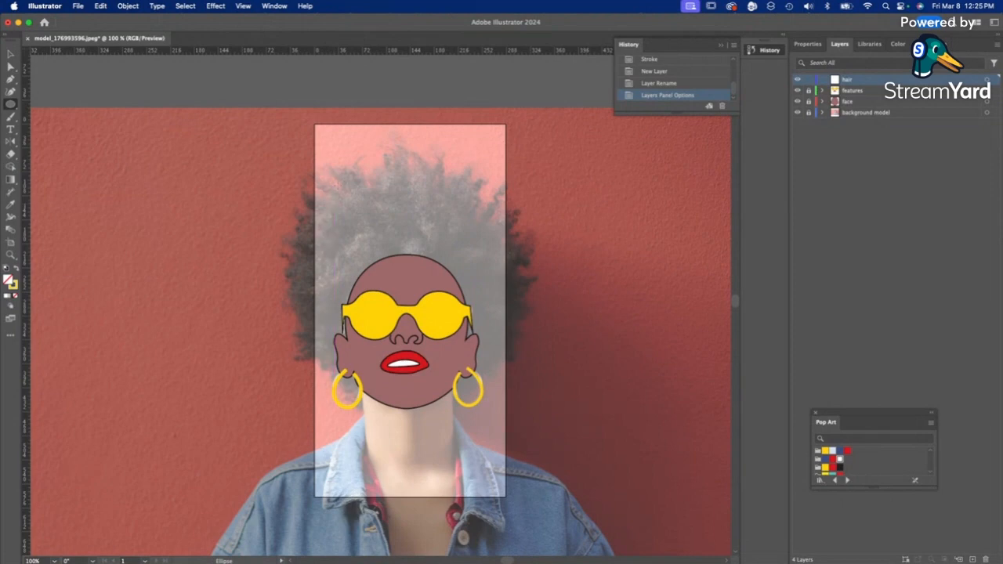
{"action": "left_click_drag", "start_coordinate": [334, 184], "coordinate": [499, 347]}
{"action": "key", "text": "v"}
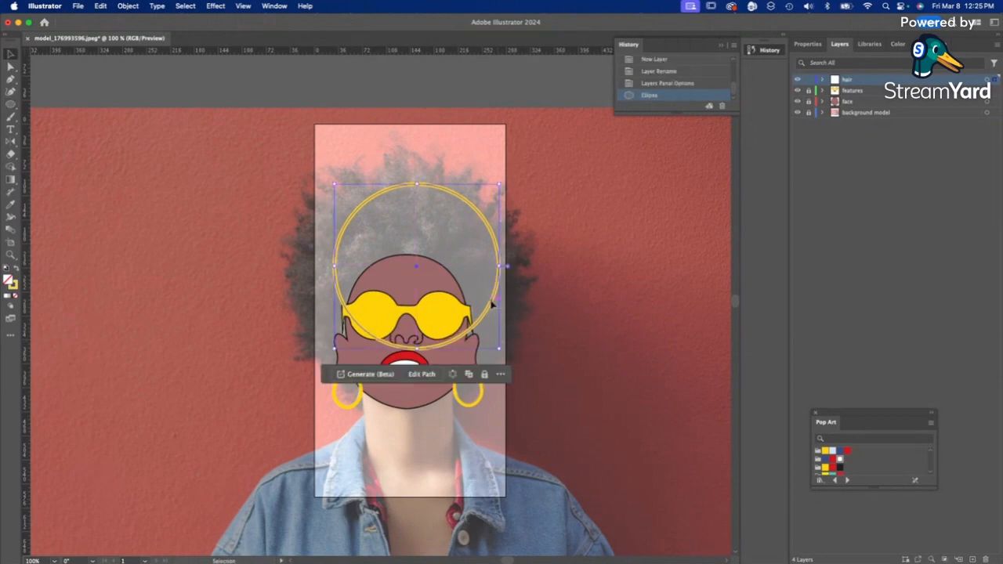
{"action": "left_click_drag", "start_coordinate": [493, 304], "coordinate": [485, 339]}
Remove the hair circle's stroke and fill it with dark blue from the Pop Art swatches
{"action": "left_click", "coordinate": [807, 43]}
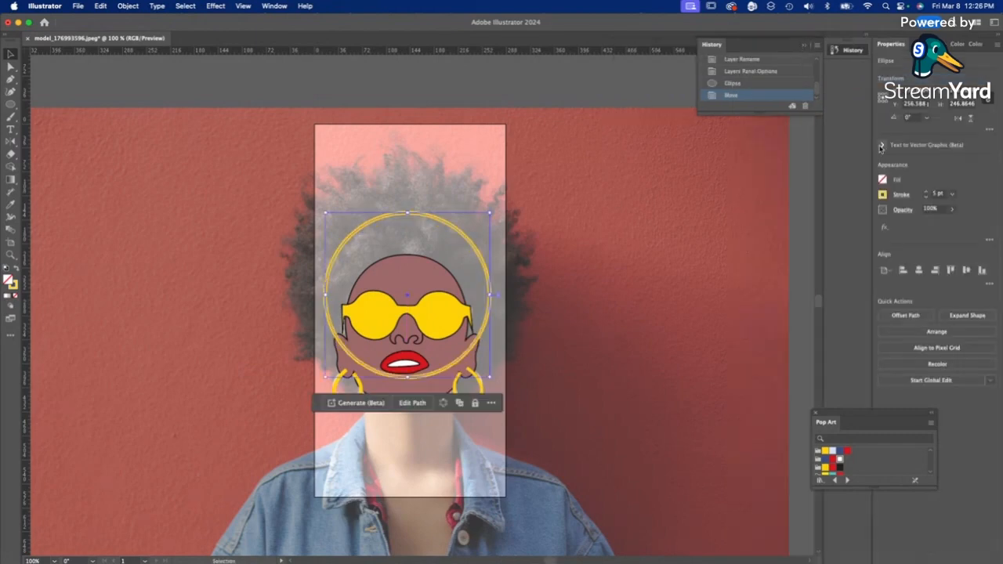
{"action": "left_click", "coordinate": [883, 194]}
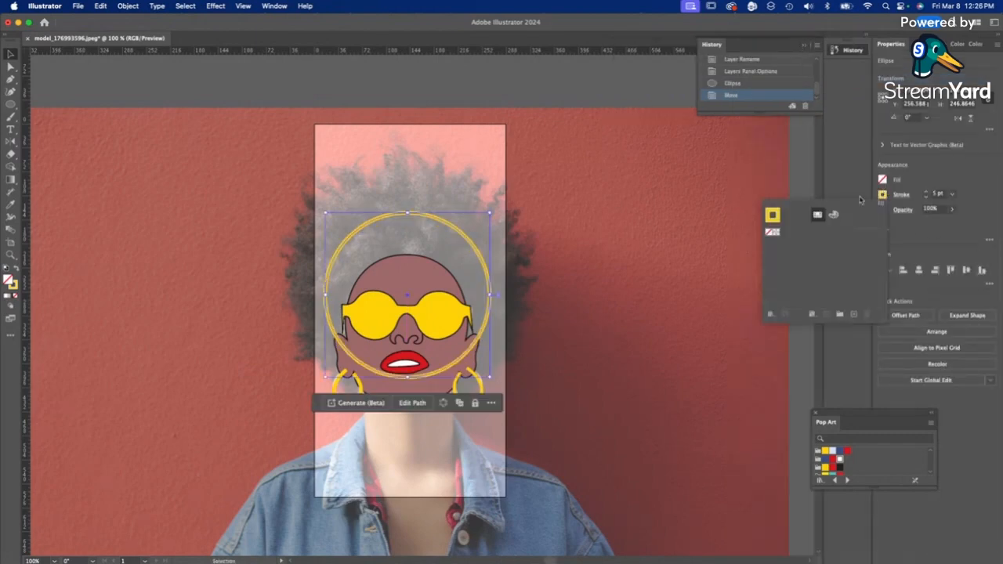
{"action": "left_click", "coordinate": [769, 233]}
{"action": "left_click", "coordinate": [884, 179]}
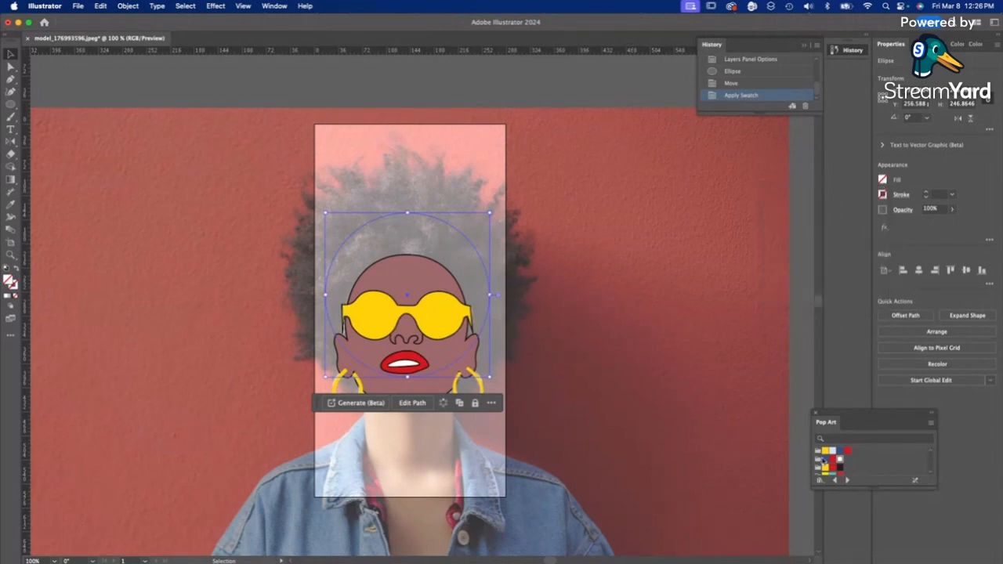
{"action": "left_click", "coordinate": [826, 461]}
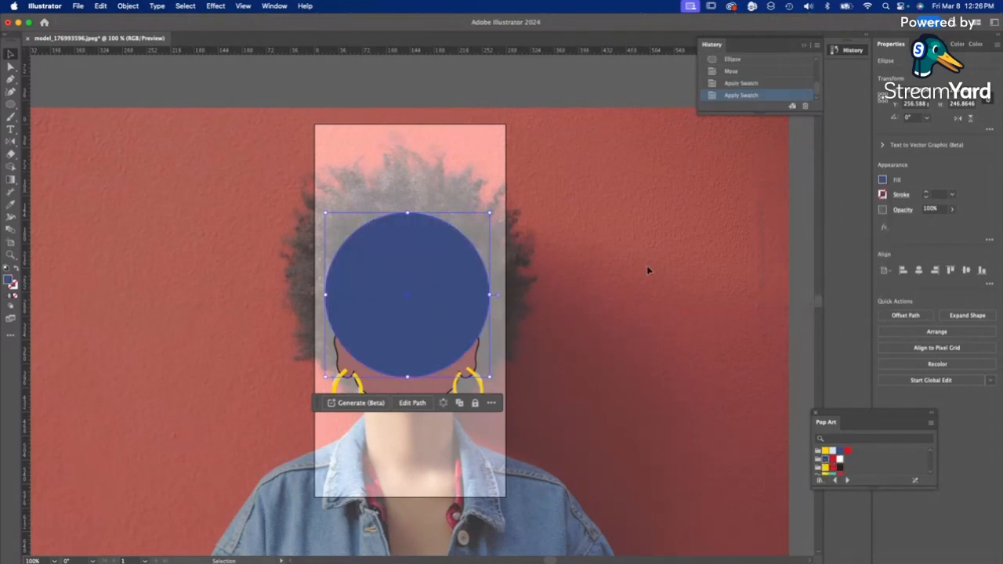
{"action": "left_click", "coordinate": [648, 270]}
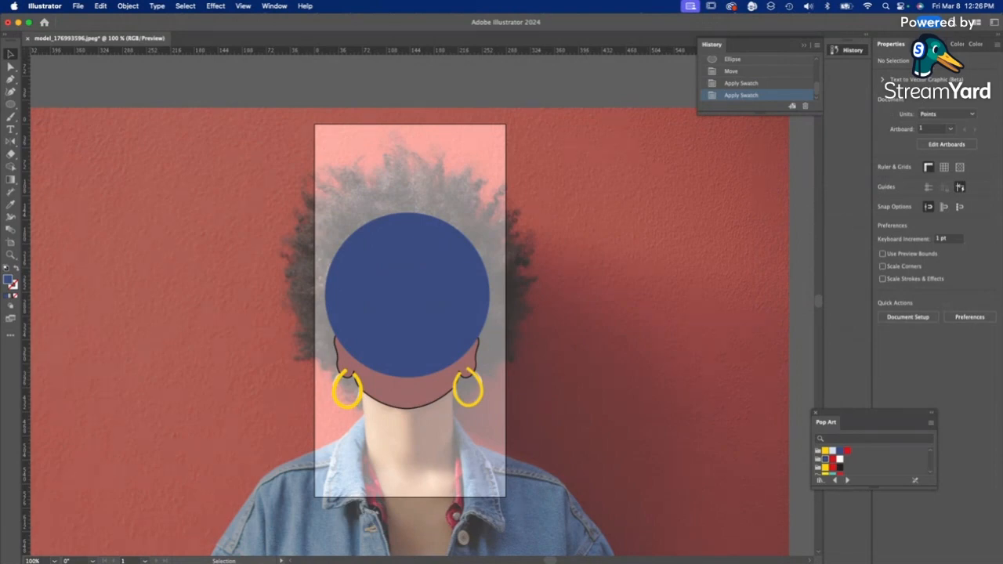
Move the hair layer below the face layer, directly above the background model layer
{"action": "left_click", "coordinate": [922, 44]}
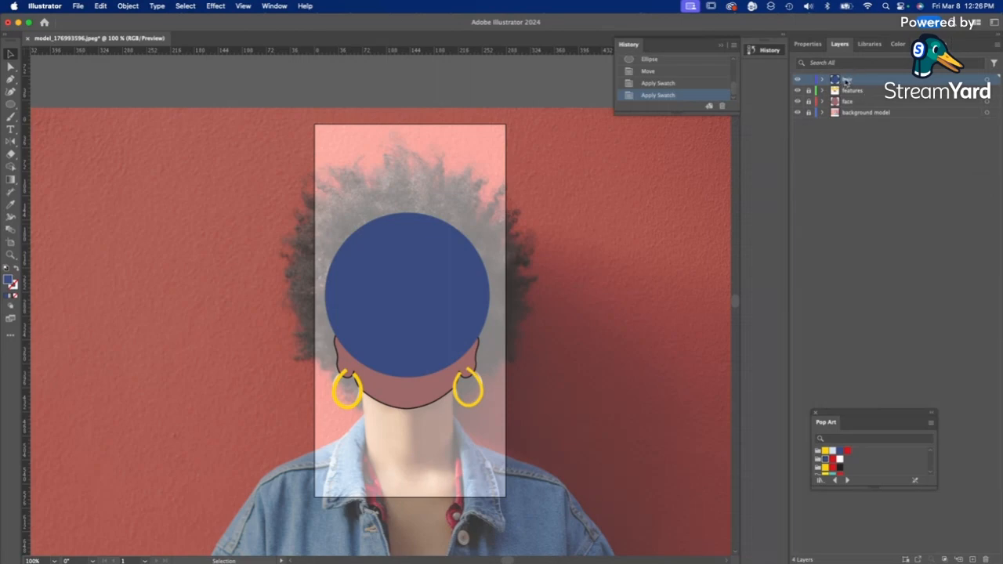
{"action": "left_click", "coordinate": [847, 81]}
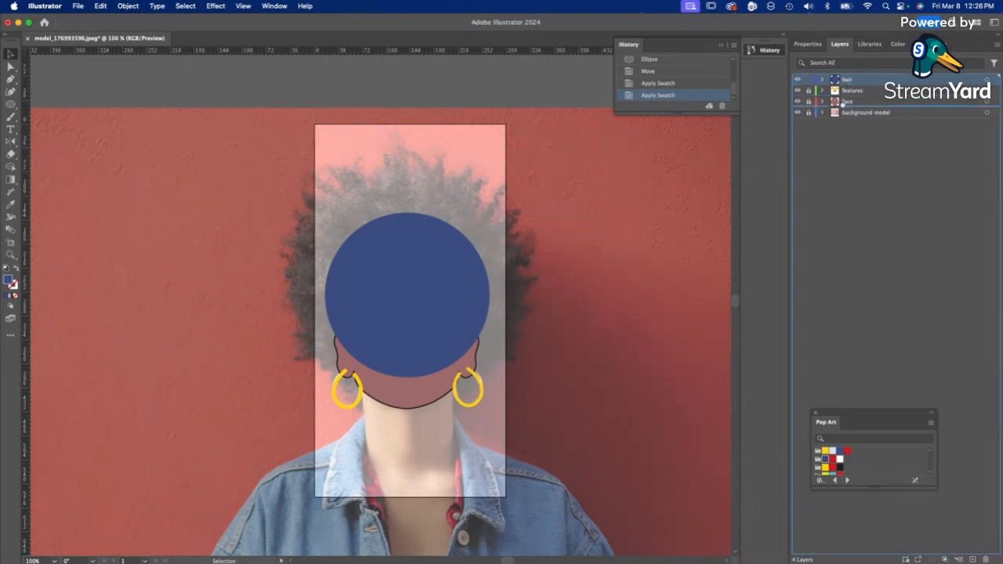
{"action": "left_click_drag", "start_coordinate": [830, 106], "coordinate": [860, 108]}
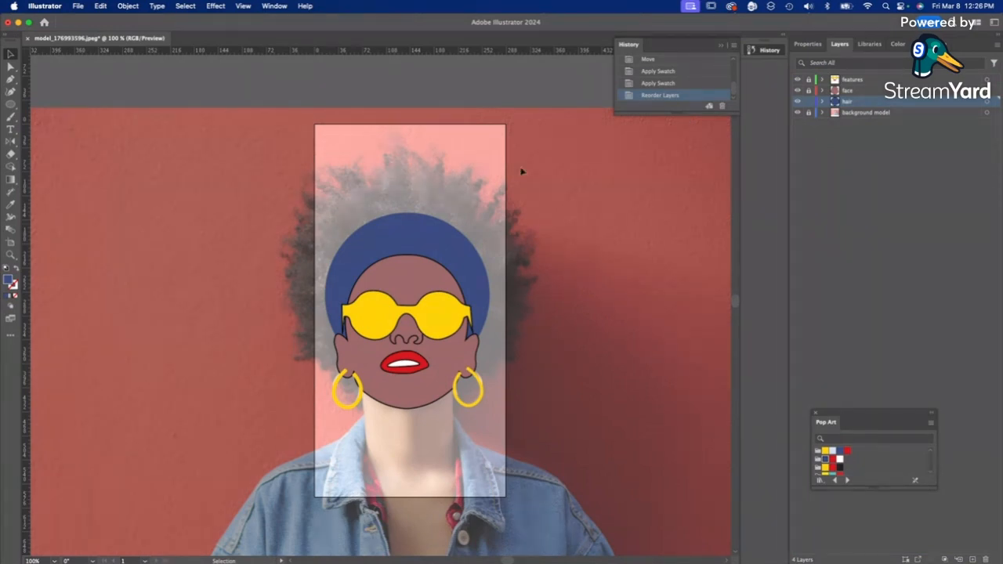
Start a Zig Zag effect on the blue hair circle and set its size to 4 pt
{"action": "left_click", "coordinate": [409, 239]}
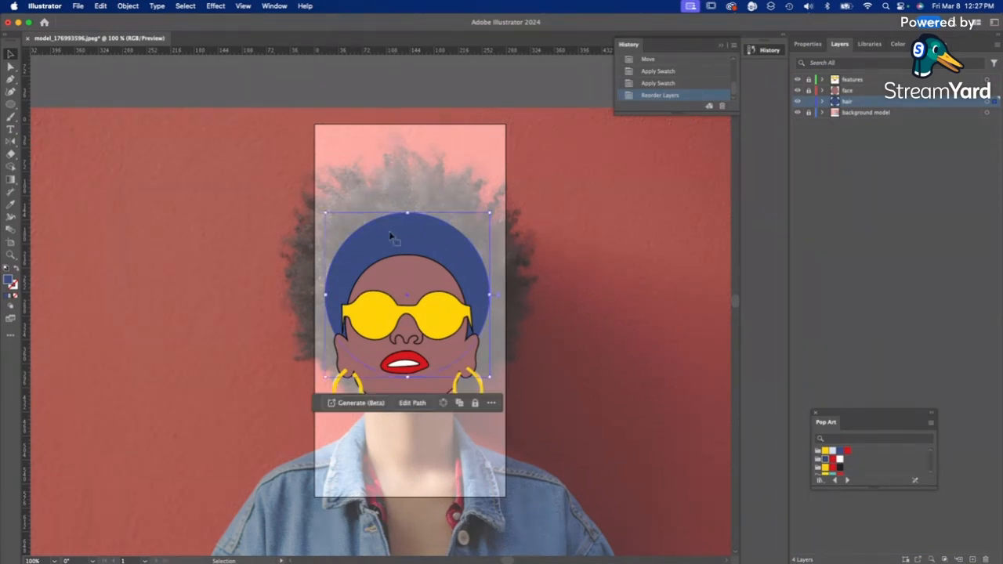
{"action": "left_click", "coordinate": [218, 6]}
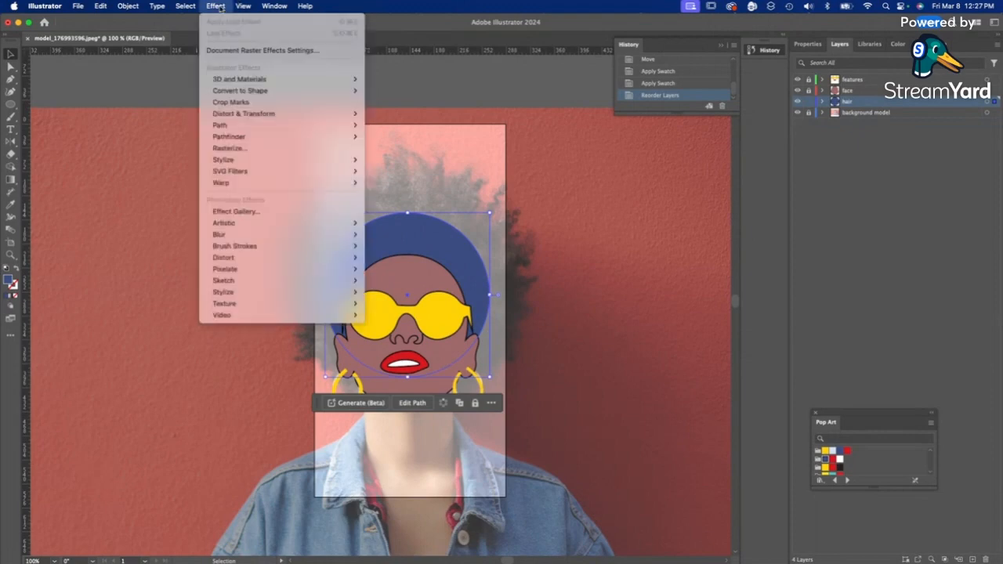
{"action": "mouse_move", "coordinate": [223, 118]}
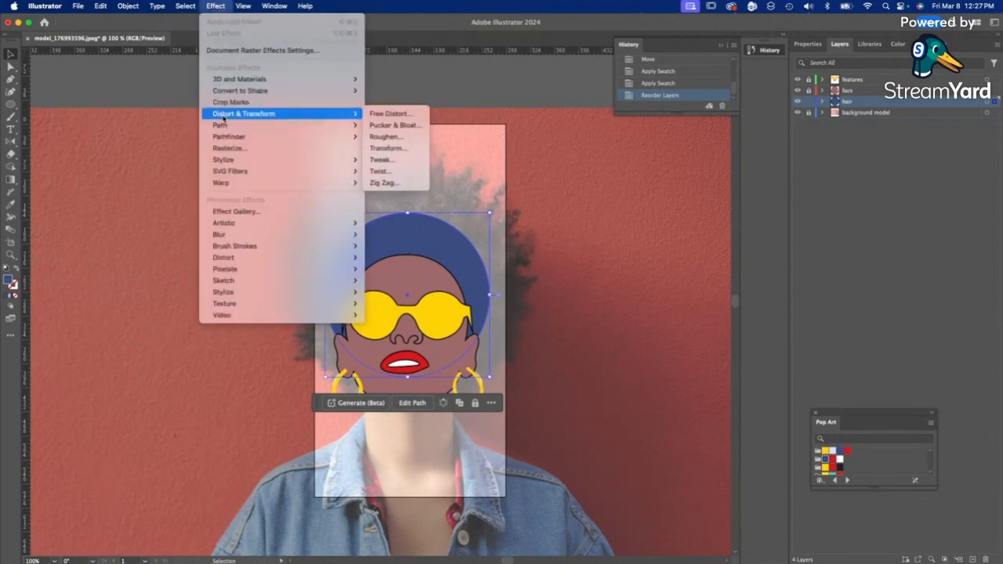
{"action": "left_click", "coordinate": [377, 183]}
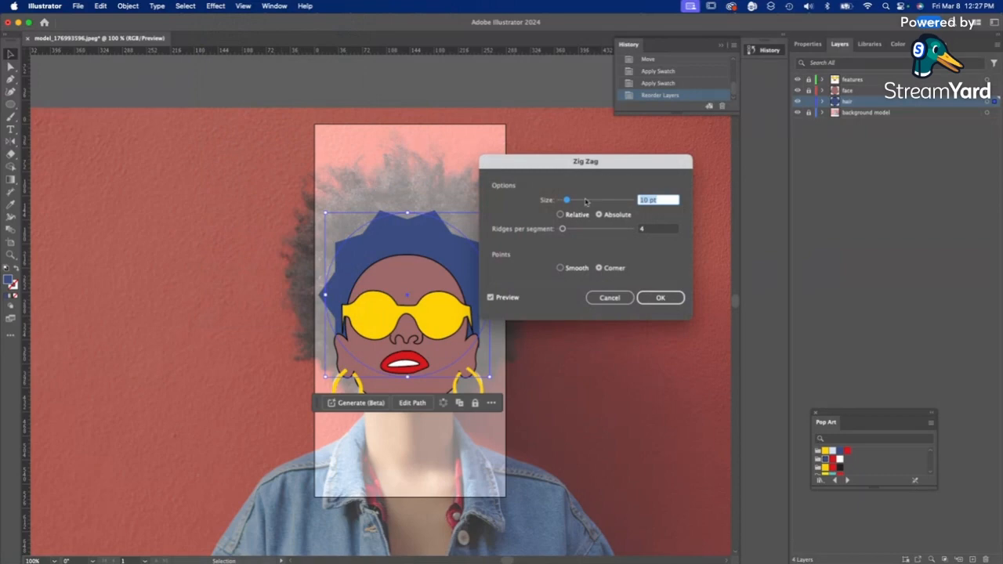
{"action": "key", "text": "shift+Up"}
{"action": "key", "text": "shift+Down"}
{"action": "key", "text": "shift+Down"}
{"action": "type", "text": "4"}
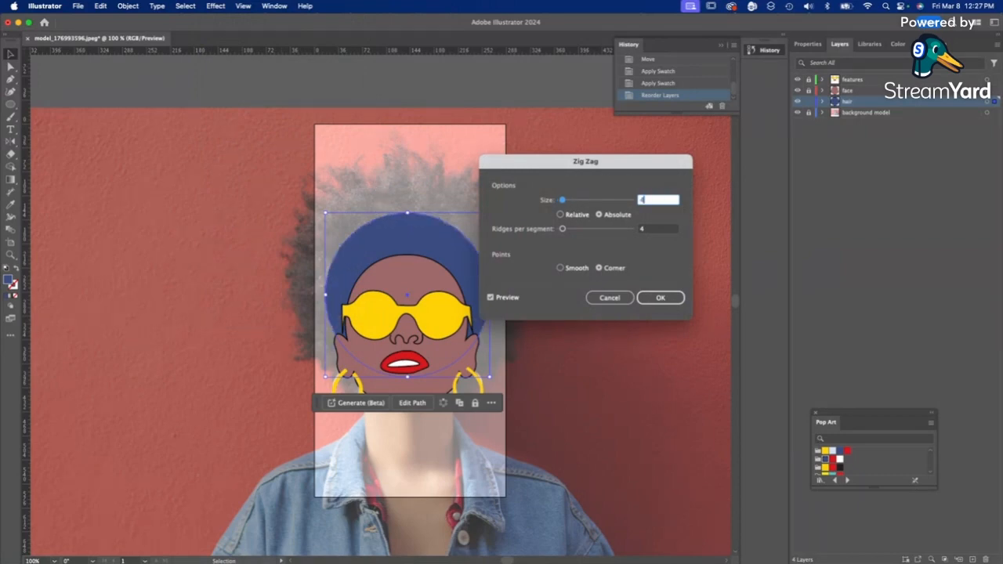
{"action": "key", "text": "Tab"}
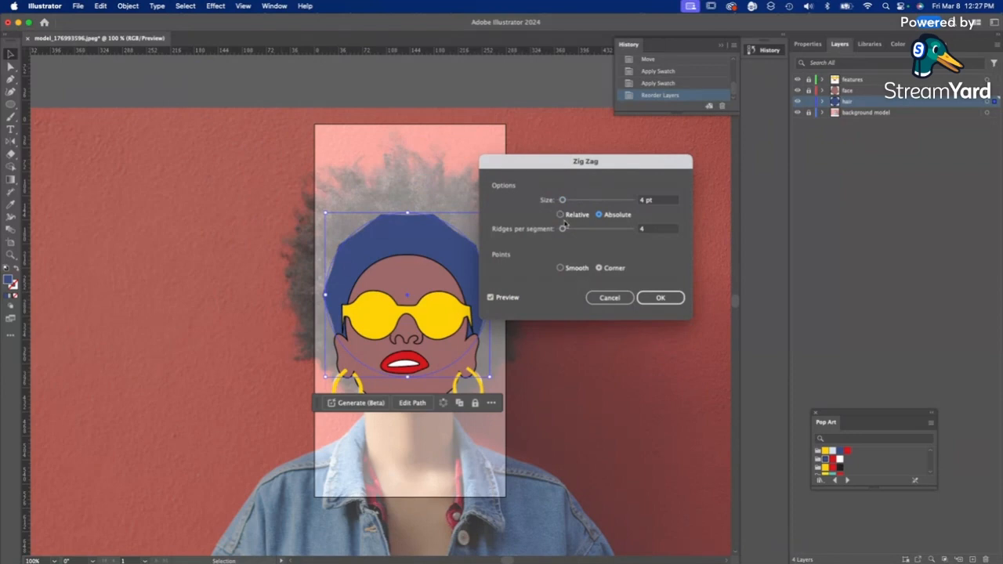
Try relative sizing for the Zig Zag effect, return to absolute, and set the size to 8 pt
{"action": "left_click", "coordinate": [560, 214]}
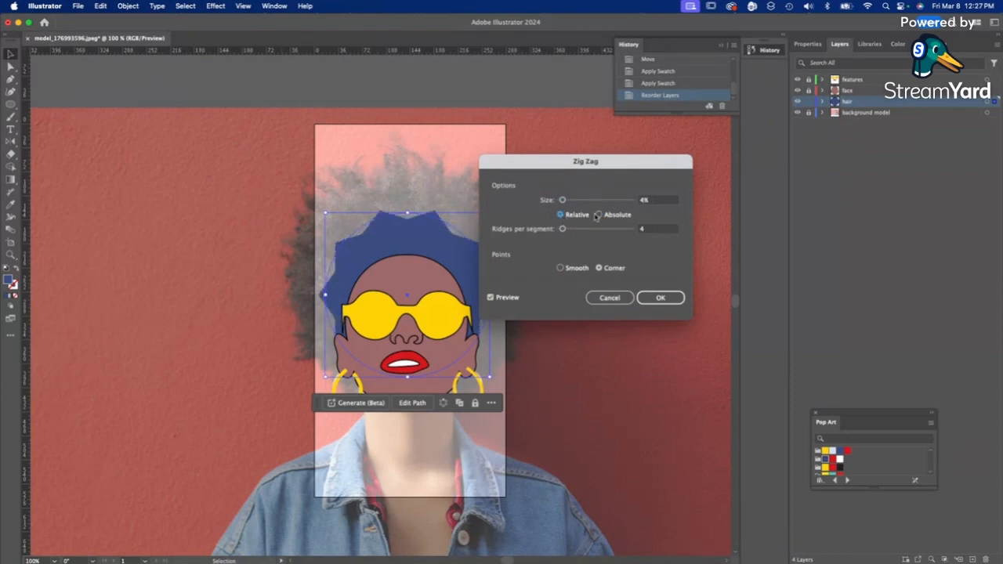
{"action": "left_click", "coordinate": [599, 215]}
{"action": "left_click", "coordinate": [642, 203]}
{"action": "key", "text": "Up"}
{"action": "key", "text": "Up"}
{"action": "key", "text": "Up"}
{"action": "key", "text": "Up"}
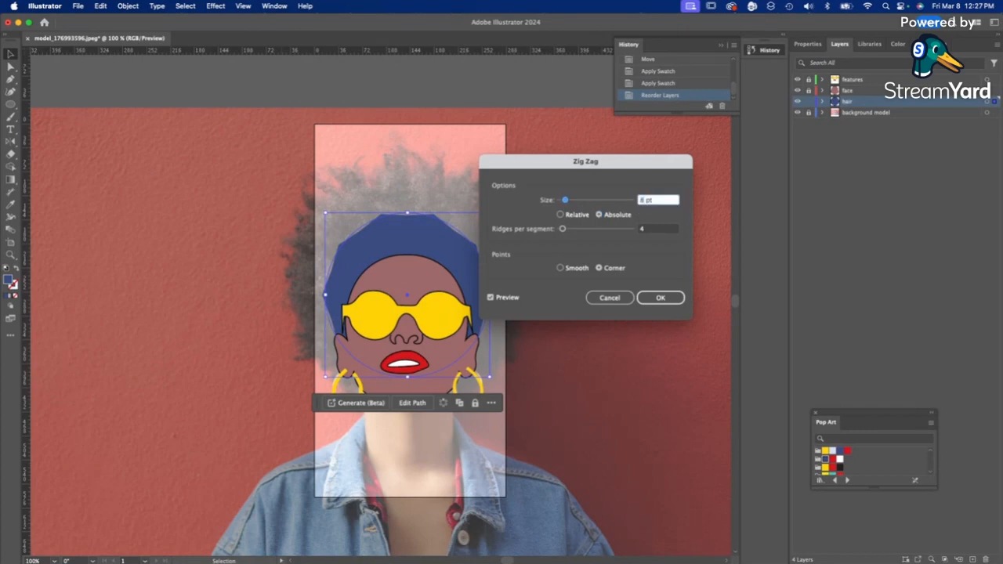
Try fewer ridges per segment in the Zig Zag effect, then set the ridges per segment to 10
{"action": "left_click", "coordinate": [654, 230]}
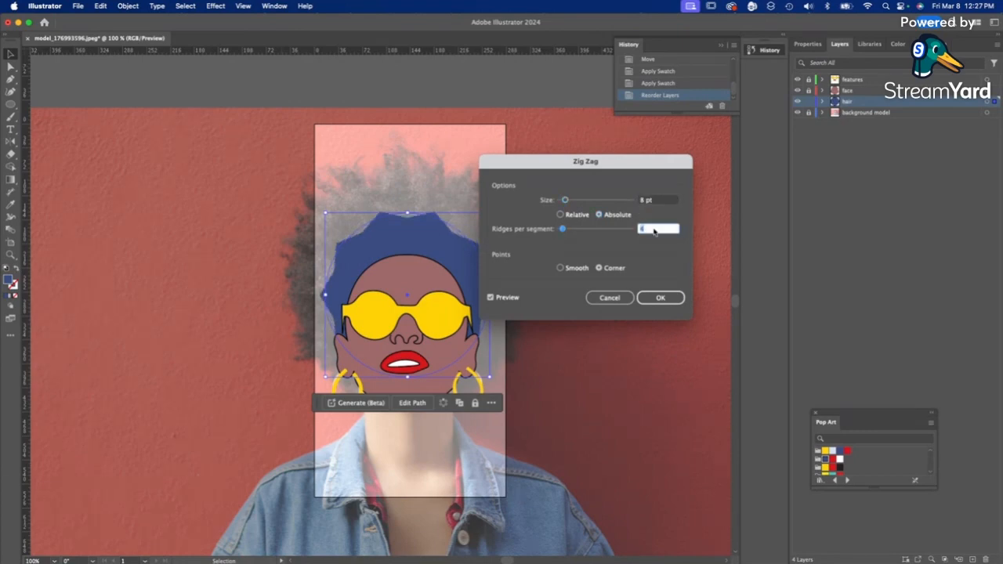
{"action": "key", "text": "Down"}
{"action": "key", "text": "Tab"}
{"action": "left_click", "coordinate": [655, 230]}
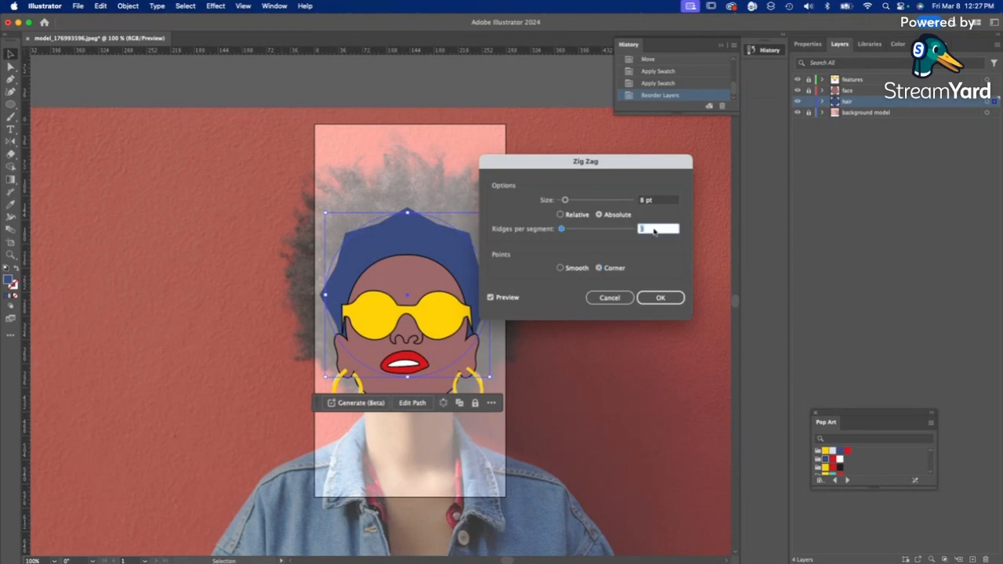
{"action": "key", "text": "Up"}
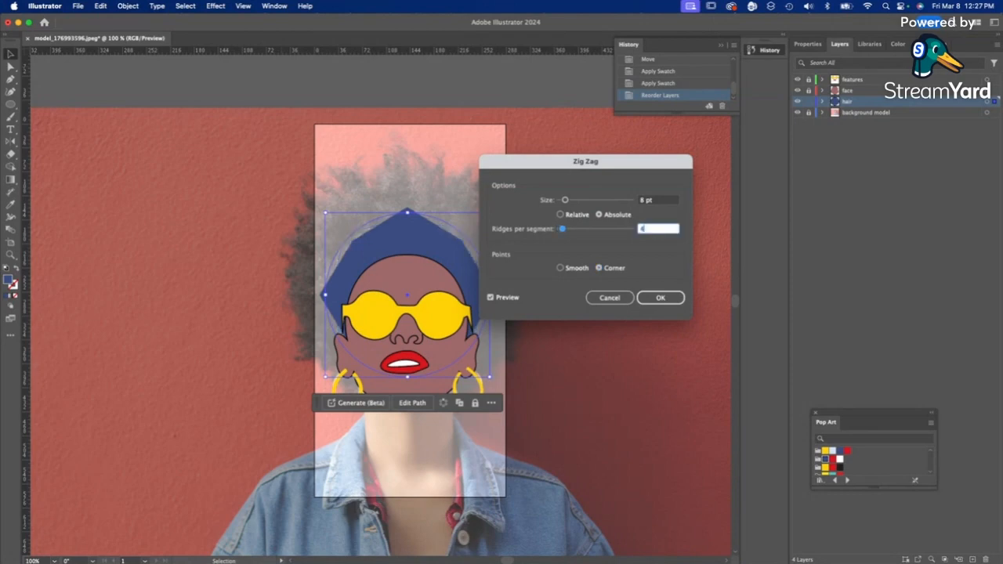
{"action": "type", "text": "10"}
{"action": "key", "text": "Tab"}
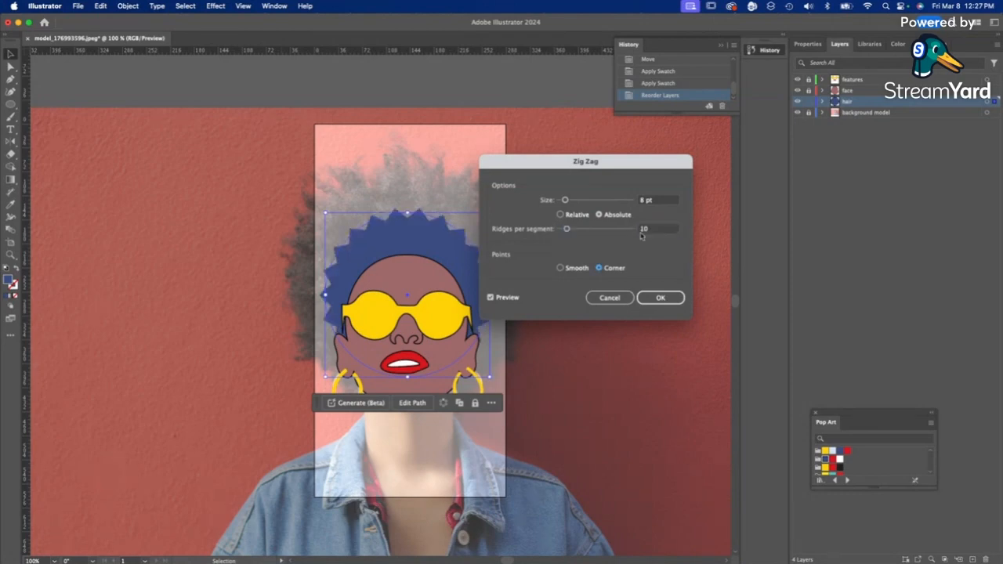
{"action": "left_click", "coordinate": [652, 230]}
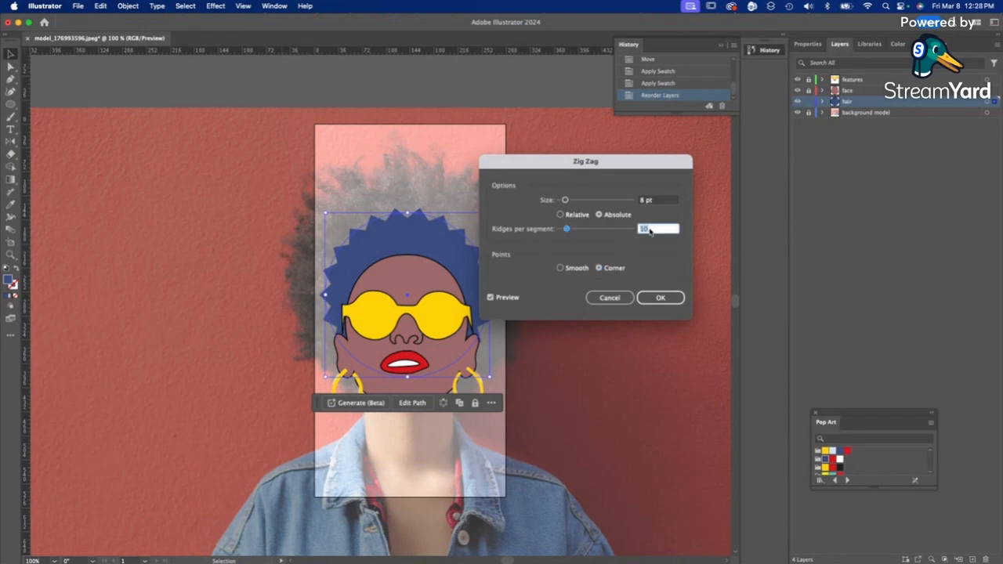
Compare smooth and corner points for the Zig Zag effect and apply it to the hair with corner points
{"action": "left_click", "coordinate": [561, 268]}
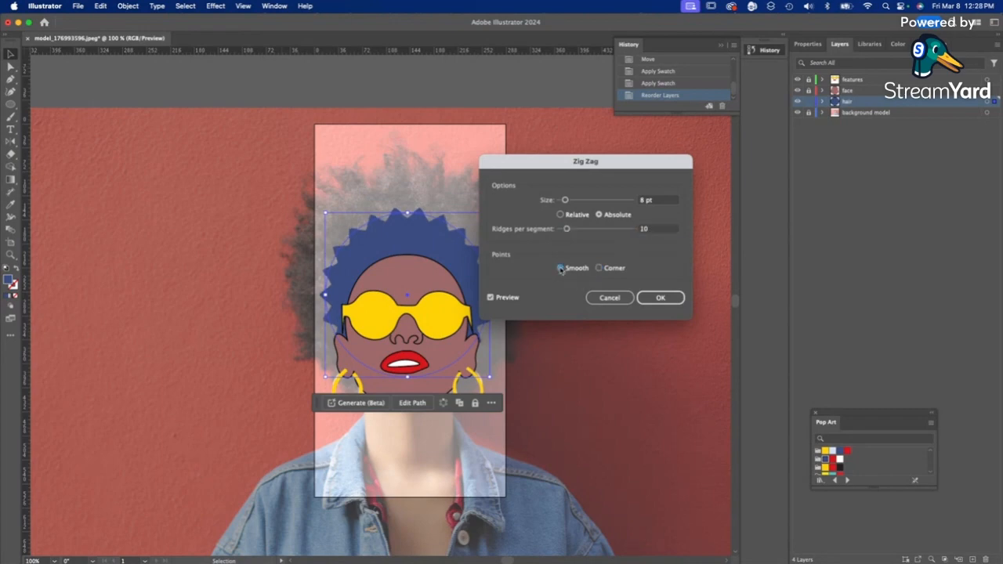
{"action": "left_click", "coordinate": [600, 269]}
{"action": "left_click", "coordinate": [560, 268]}
{"action": "left_click", "coordinate": [600, 268]}
{"action": "left_click", "coordinate": [663, 298]}
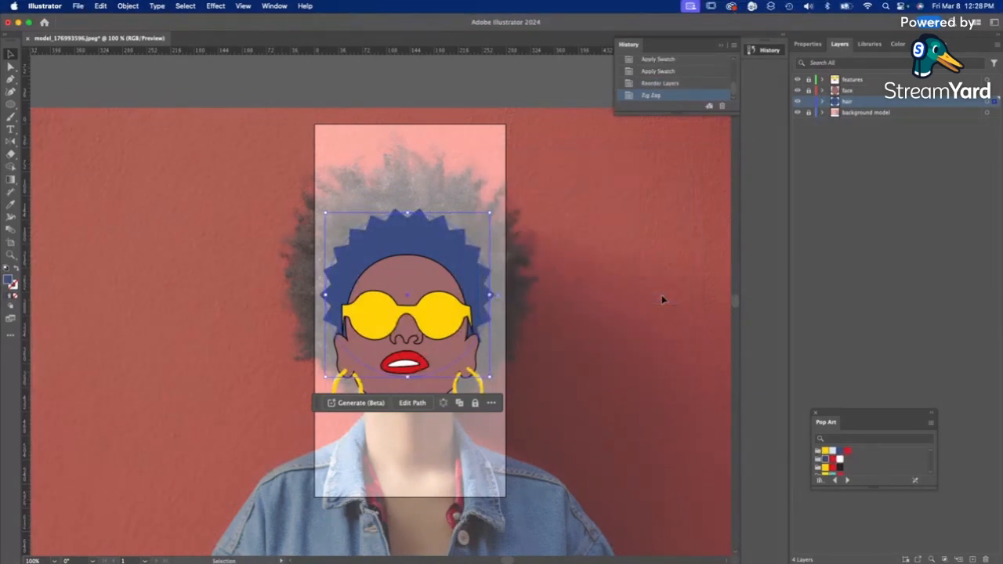
Hide the background model layer and expand the appearance of the blue zig-zag hair shape
{"action": "left_click", "coordinate": [798, 113]}
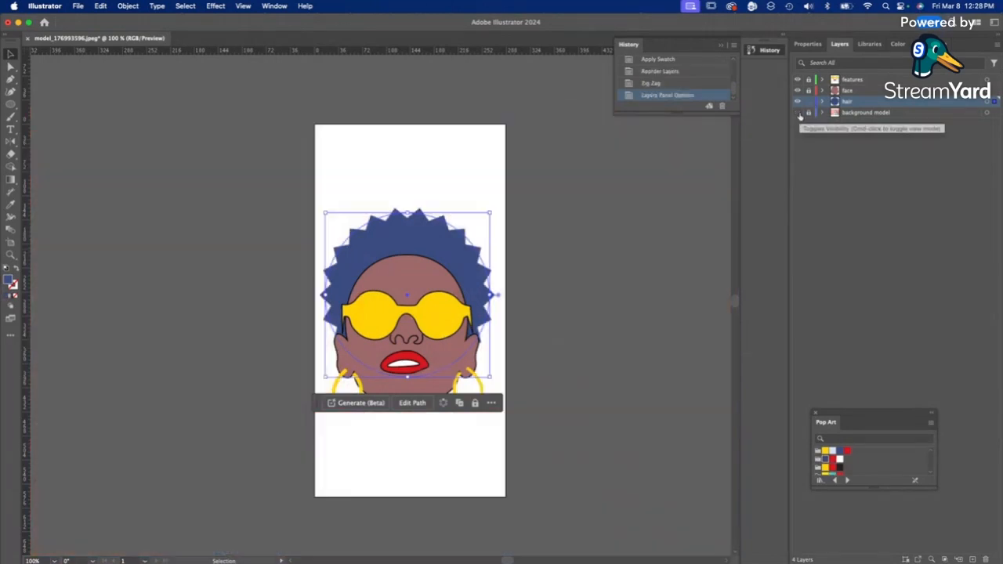
{"action": "left_click", "coordinate": [582, 290]}
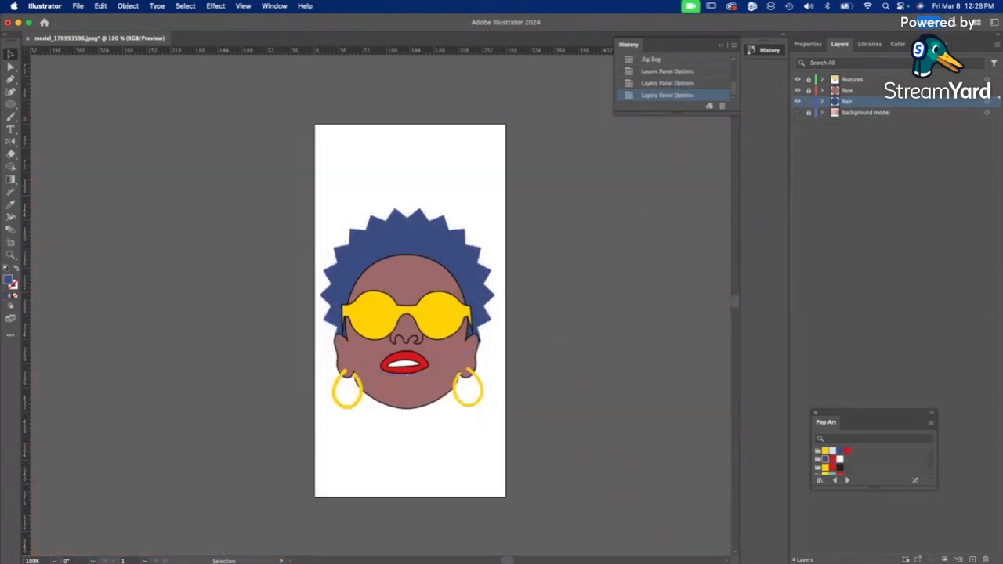
{"action": "left_click", "coordinate": [409, 235]}
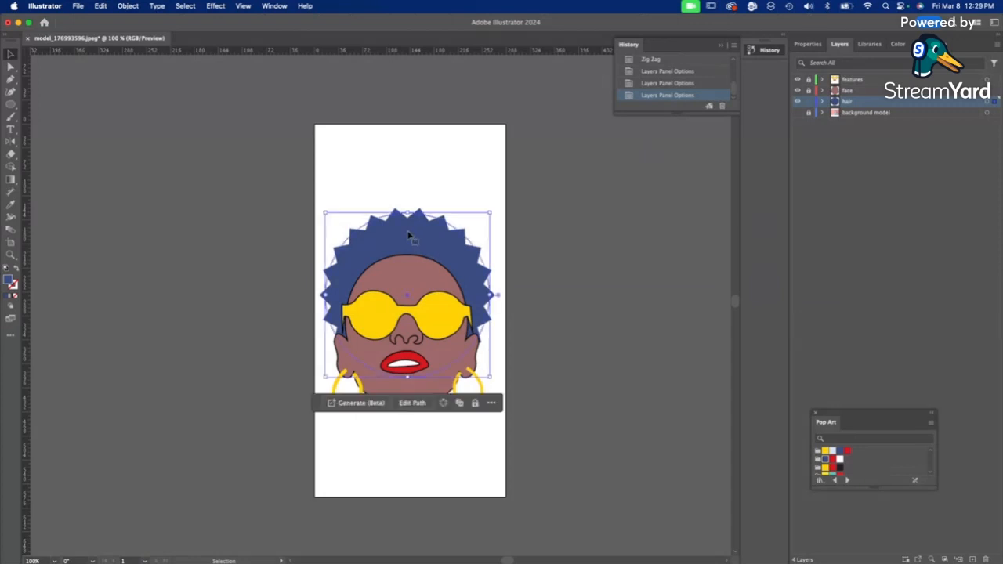
{"action": "left_click", "coordinate": [128, 5]}
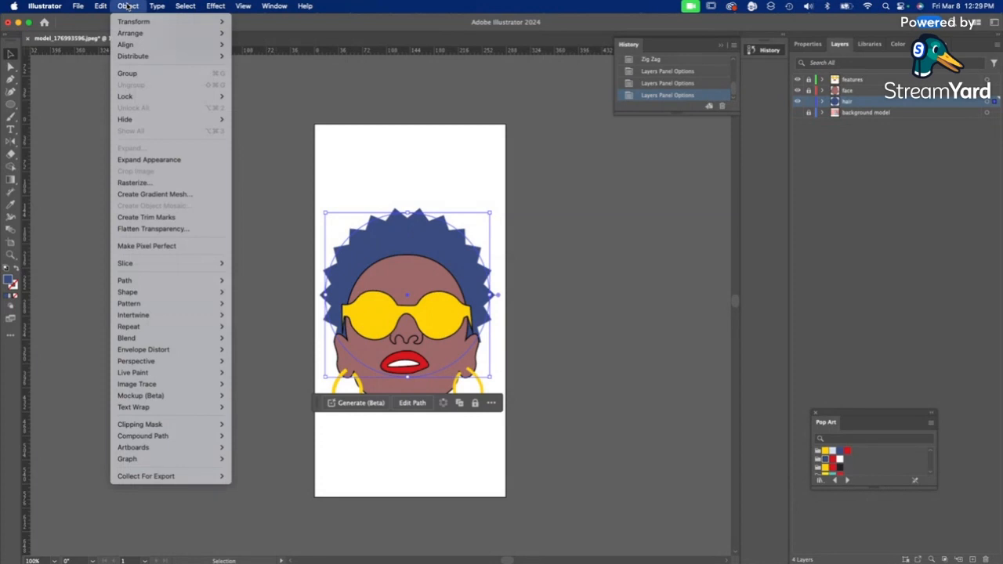
{"action": "left_click", "coordinate": [138, 160]}
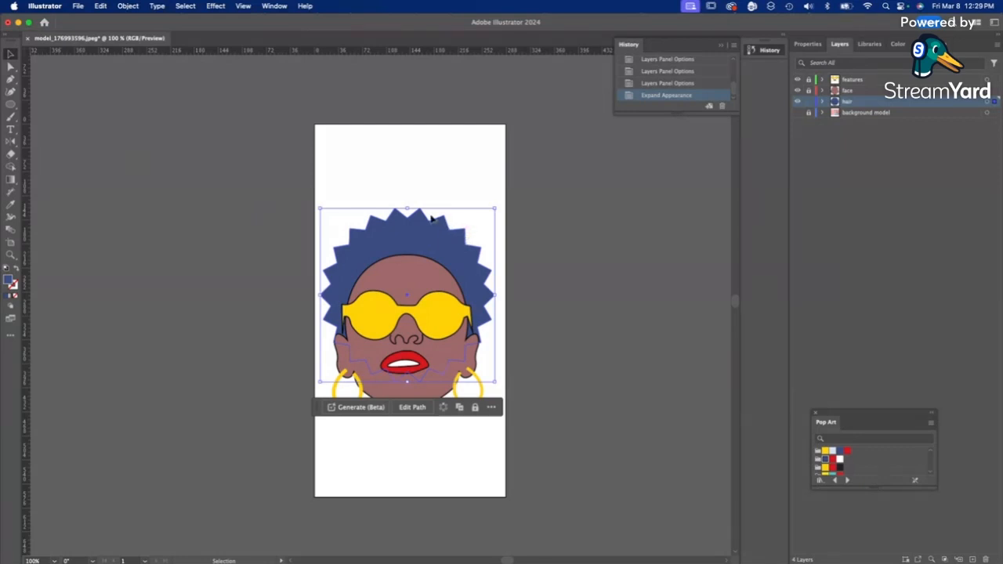
Make two evenly offset copies of the hair to the right, filling the front one red and the middle one orange
{"action": "left_click_drag", "start_coordinate": [356, 254], "coordinate": [370, 252]}
{"action": "key", "text": "super+d"}
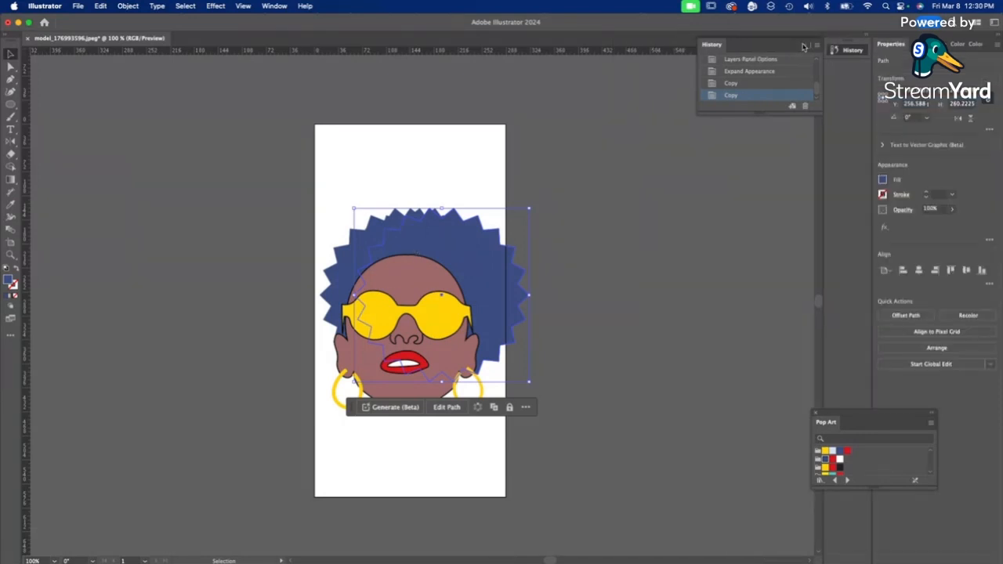
{"action": "left_click", "coordinate": [807, 44]}
{"action": "left_click", "coordinate": [833, 461]}
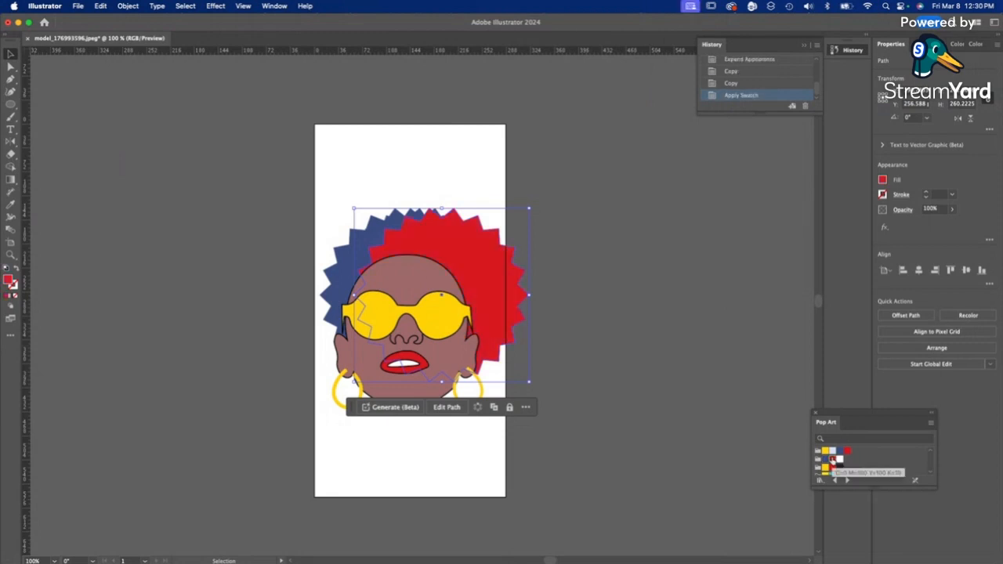
{"action": "left_click", "coordinate": [368, 246]}
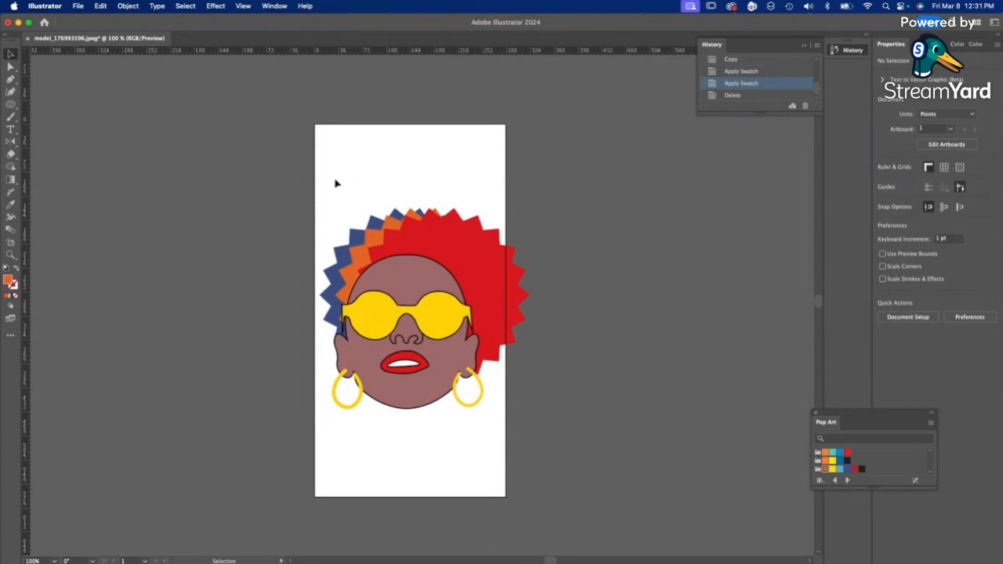
Select all three hair shapes and remove the parts extending beyond the original blue hair with the Shape Builder tool
{"action": "left_click_drag", "start_coordinate": [335, 180], "coordinate": [553, 258]}
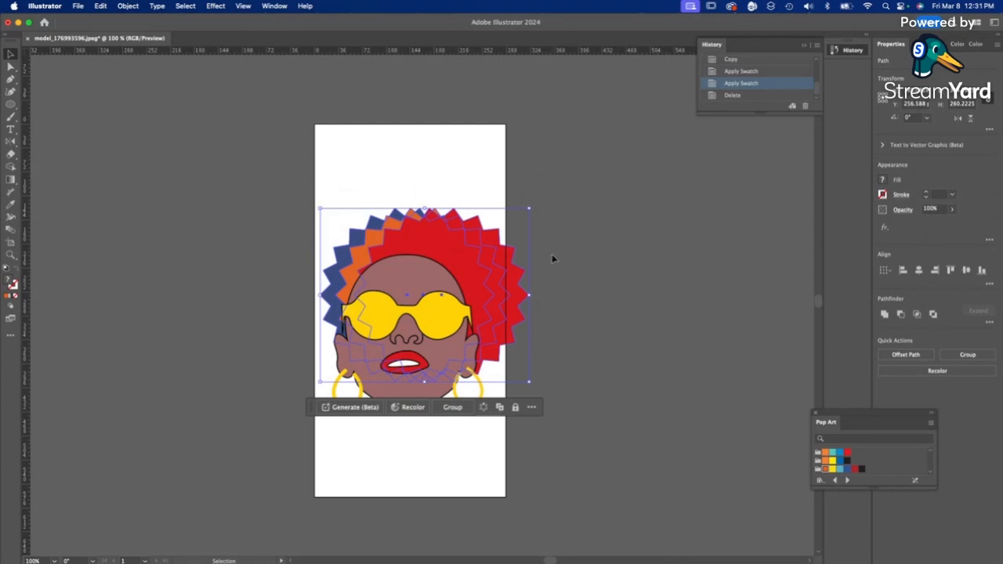
{"action": "left_click", "coordinate": [12, 167]}
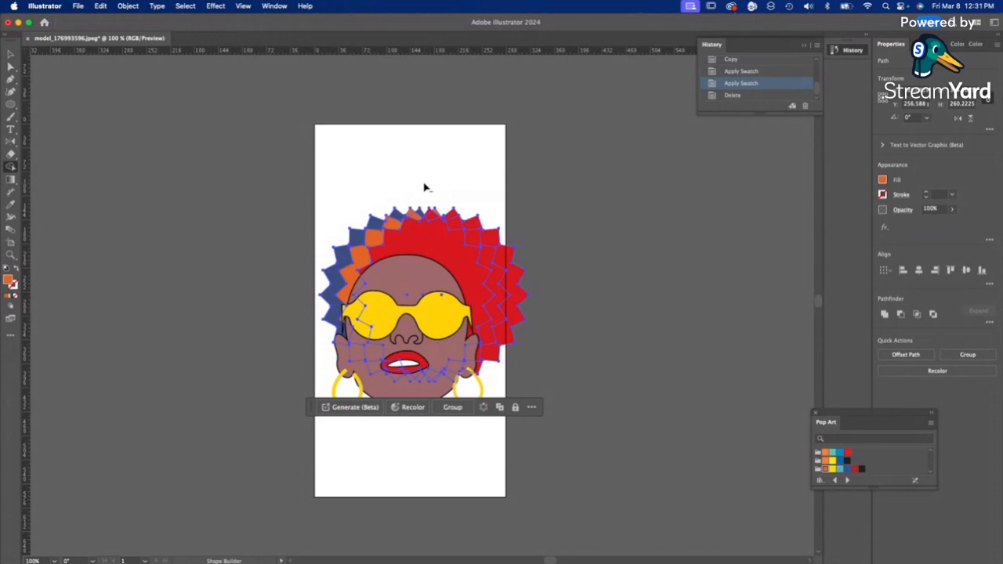
{"action": "mouse_move", "coordinate": [424, 188]}
{"action": "left_mouse_down"}
{"action": "mouse_move", "coordinate": [430, 214]}
{"action": "mouse_move", "coordinate": [462, 211]}
{"action": "mouse_move", "coordinate": [474, 235]}
{"action": "left_mouse_up"}
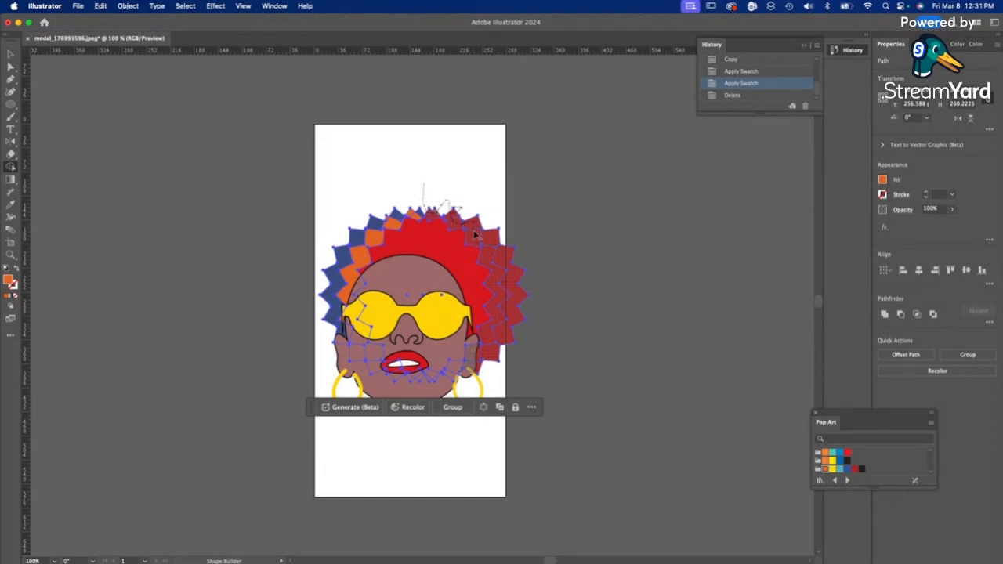
{"action": "left_click_drag", "start_coordinate": [475, 235], "coordinate": [475, 236]}
{"action": "key", "text": "v"}
{"action": "left_click", "coordinate": [628, 221]}
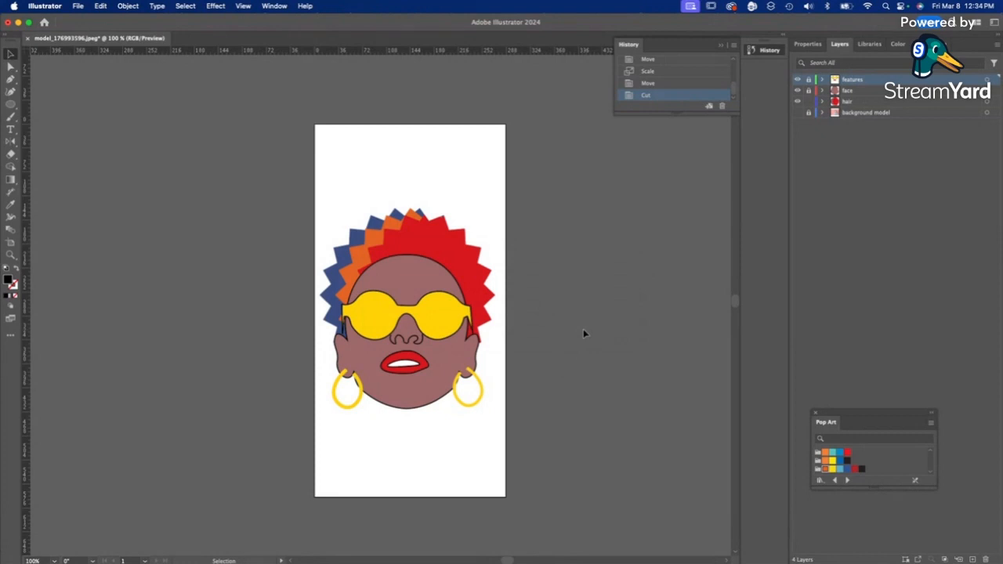
Unlock the features and face layers and draw a closed black crescent to the left of the artboard with the Curvature tool
{"action": "left_click", "coordinate": [809, 79]}
{"action": "left_click", "coordinate": [809, 90]}
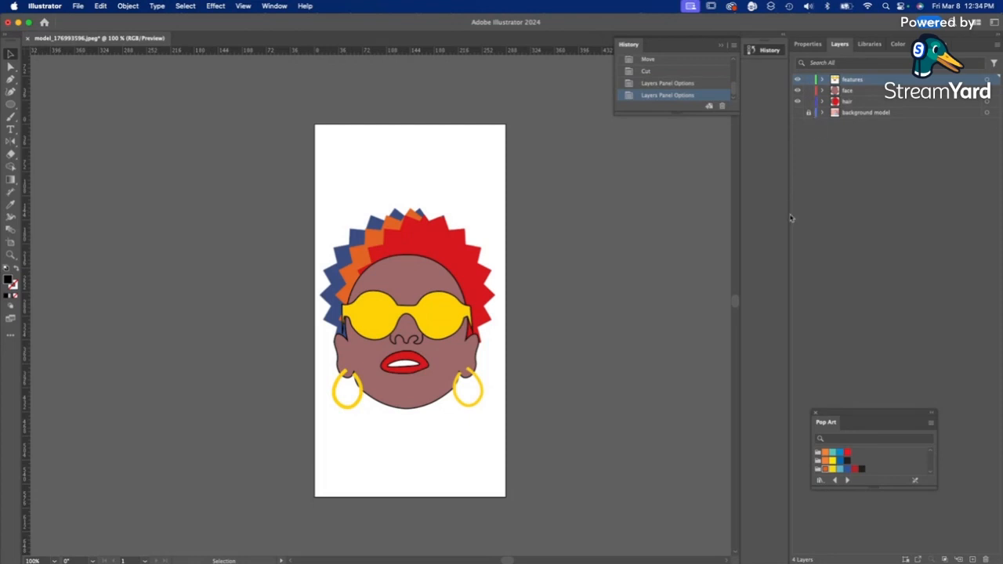
{"action": "left_click", "coordinate": [13, 91]}
{"action": "left_click", "coordinate": [274, 239]}
{"action": "left_click", "coordinate": [230, 322]}
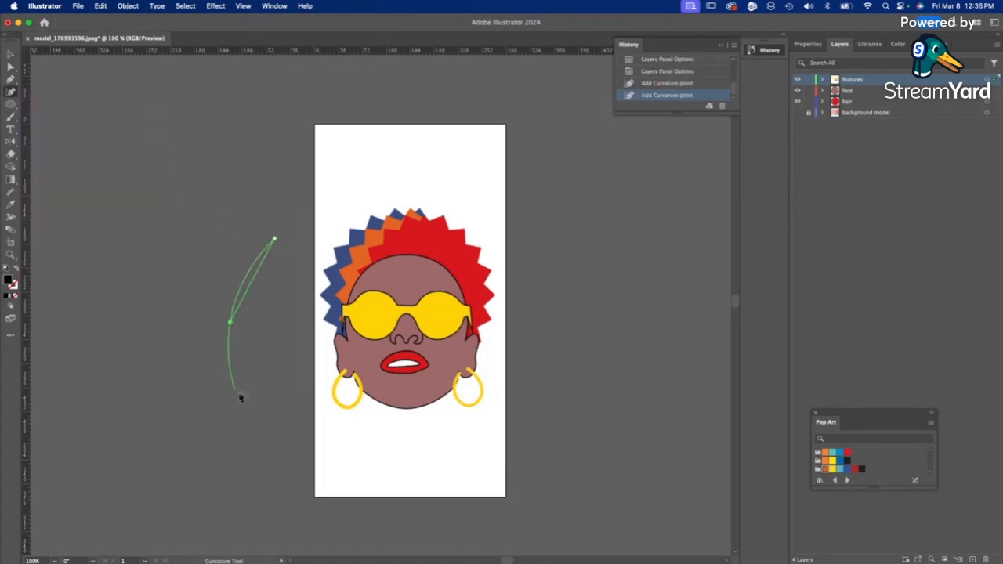
{"action": "left_click", "coordinate": [259, 406]}
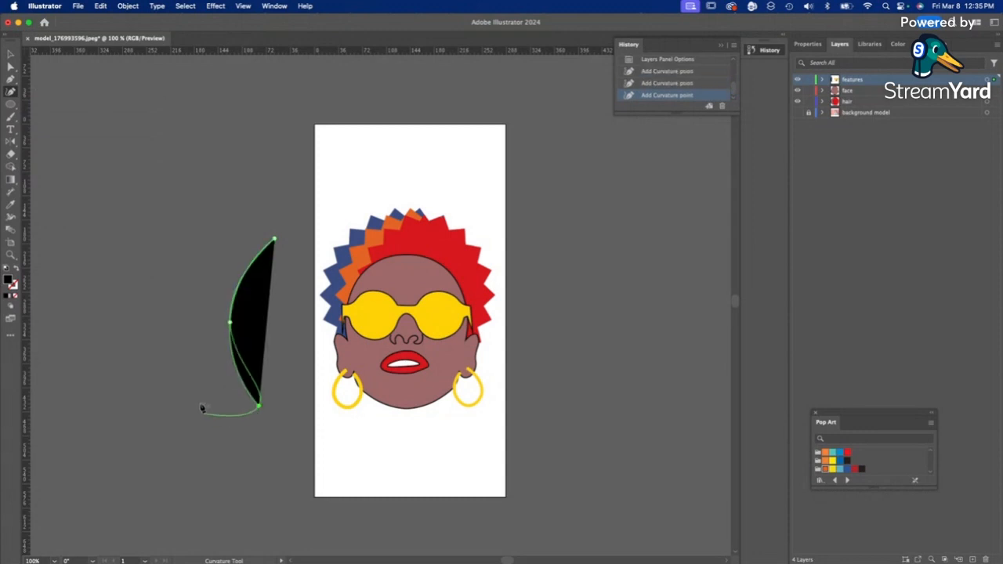
{"action": "left_click", "coordinate": [201, 394]}
{"action": "left_click", "coordinate": [185, 308]}
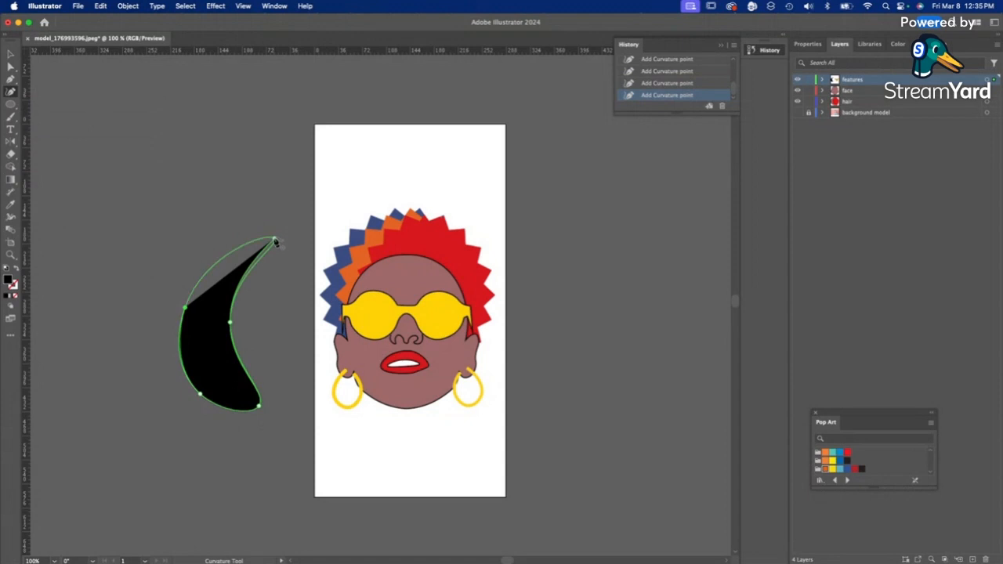
{"action": "left_click", "coordinate": [275, 242]}
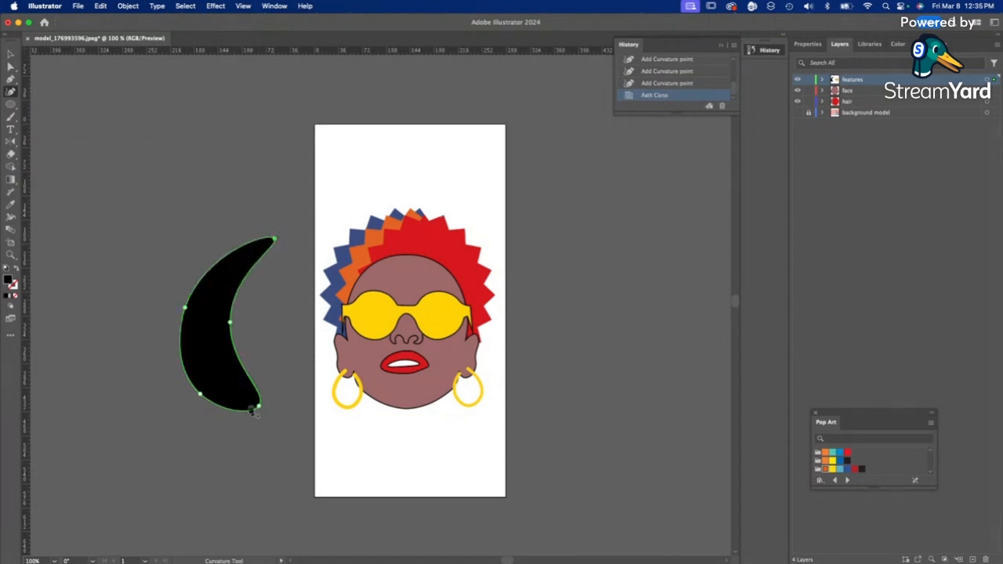
Set the black crescent's opacity to 40% and deselect it
{"action": "left_click", "coordinate": [807, 44]}
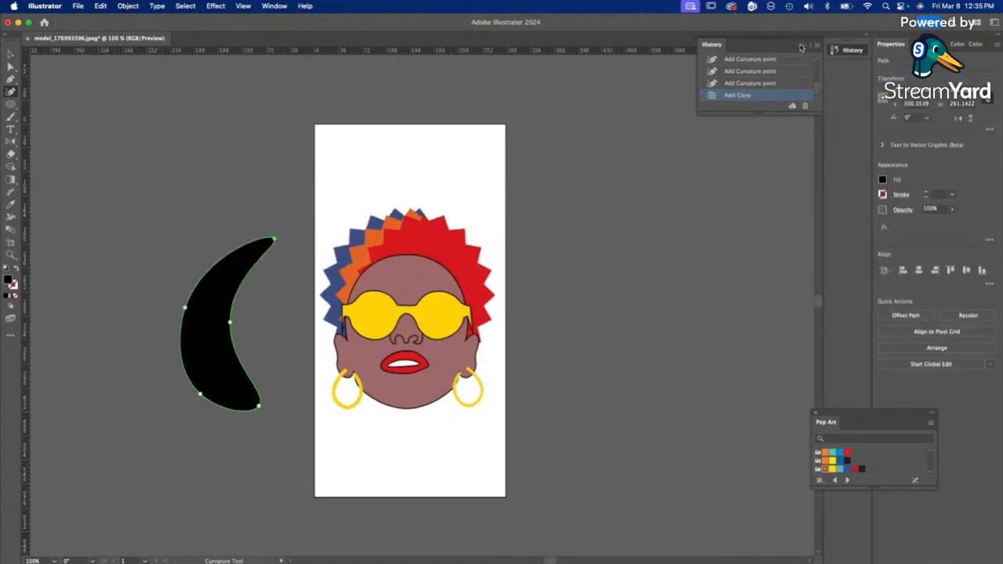
{"action": "left_click", "coordinate": [934, 210]}
{"action": "type", "text": "40"}
{"action": "key", "text": "Return"}
{"action": "key", "text": "v"}
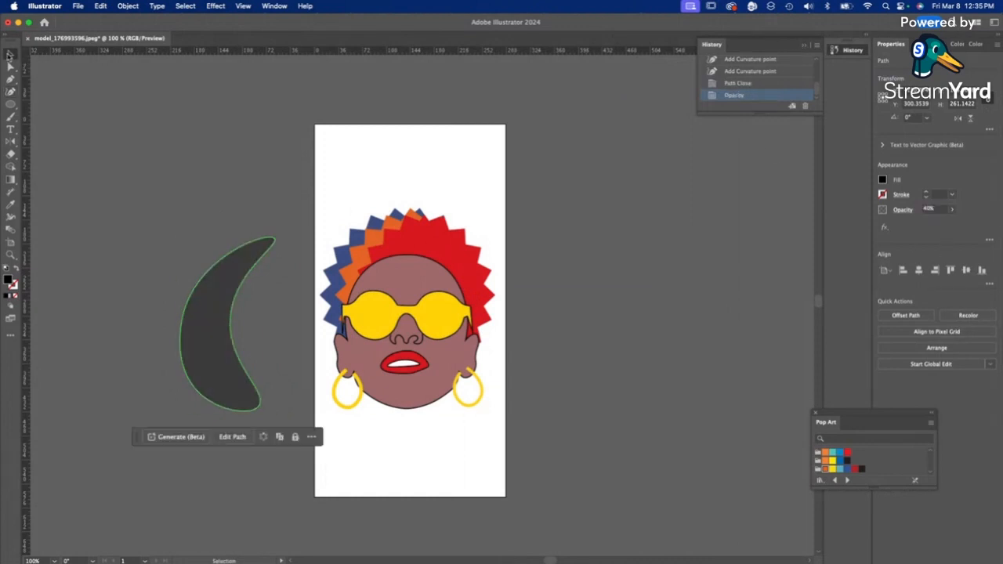
{"action": "left_click", "coordinate": [108, 168]}
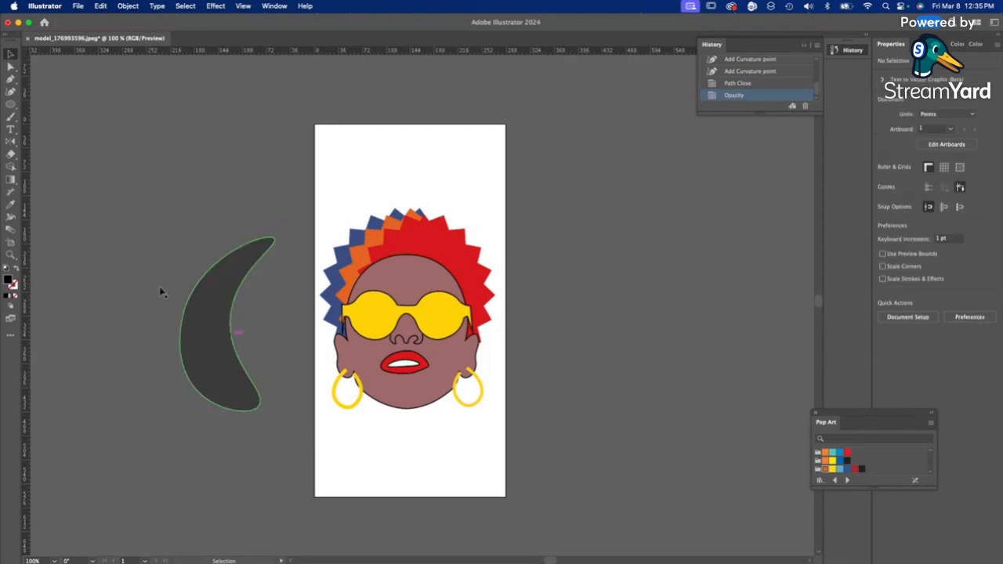
Move the crescent over the left side of the head and enlarge it to extend past the hair and chin
{"action": "left_click_drag", "start_coordinate": [219, 340], "coordinate": [358, 342]}
{"action": "left_click_drag", "start_coordinate": [317, 233], "coordinate": [281, 202]}
{"action": "left_click_drag", "start_coordinate": [414, 411], "coordinate": [455, 428]}
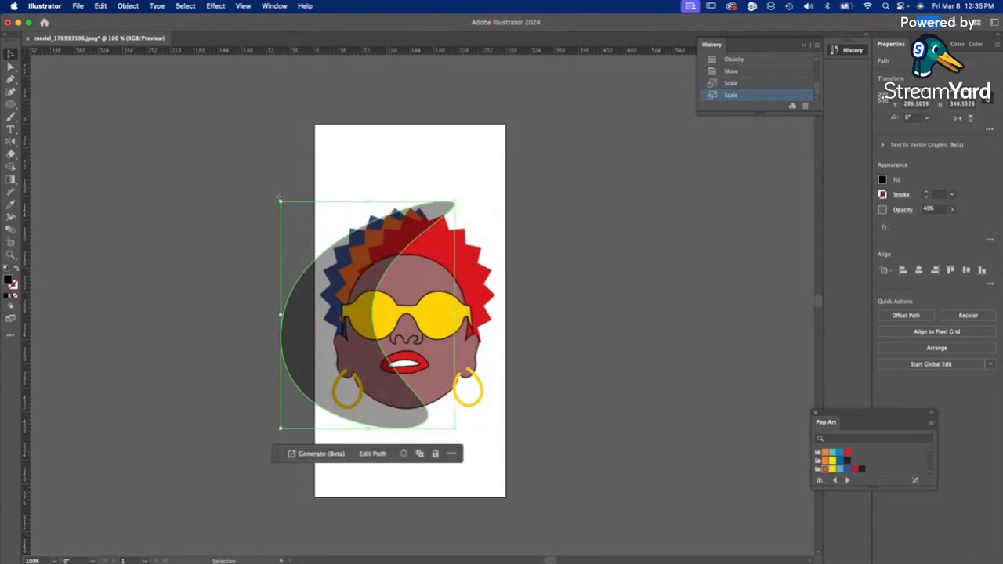
{"action": "left_click", "coordinate": [255, 181]}
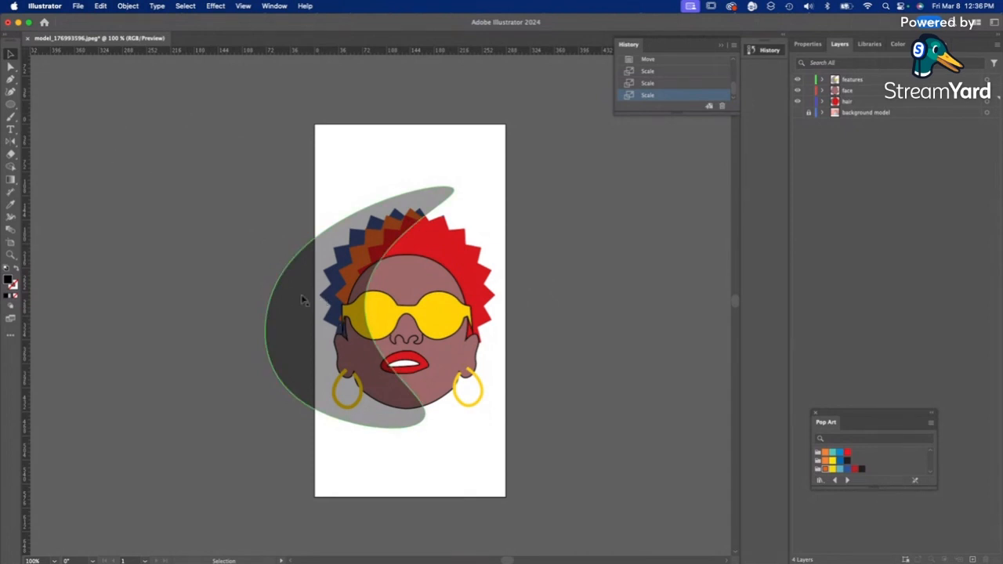
Select all the artwork and remove the crescent areas outside the head with the Shape Builder tool
{"action": "left_click", "coordinate": [11, 166]}
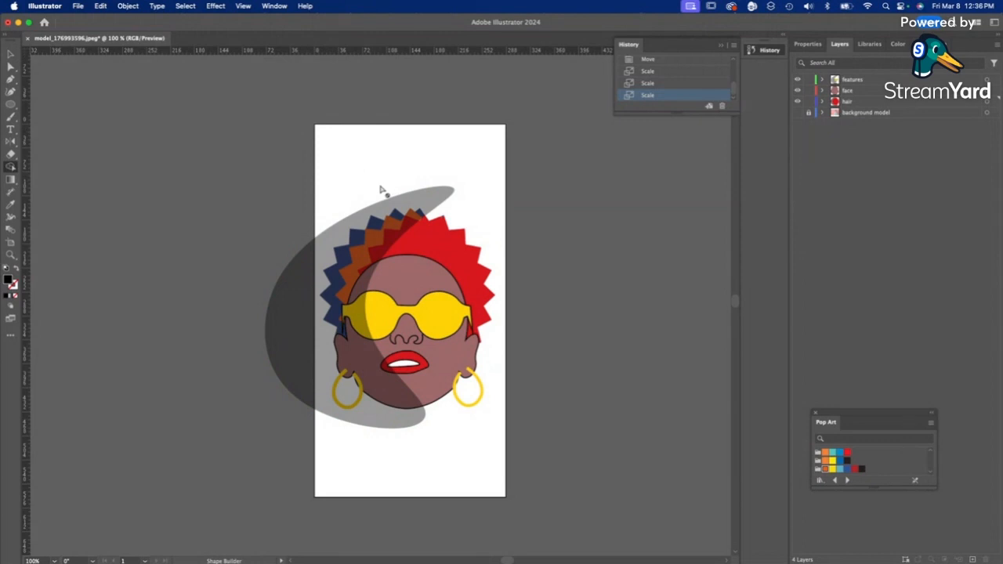
{"action": "key", "text": "v"}
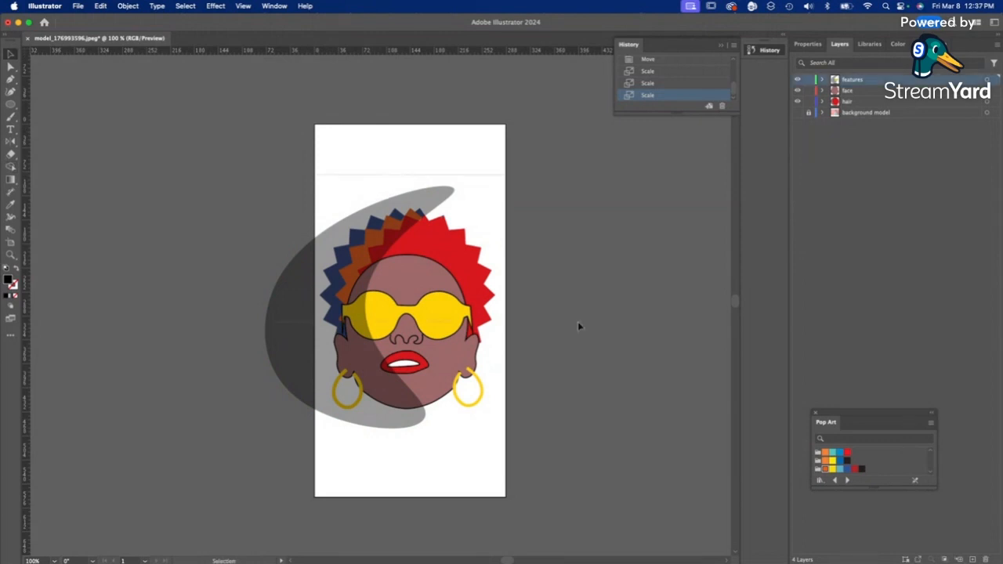
{"action": "key", "text": "super+a"}
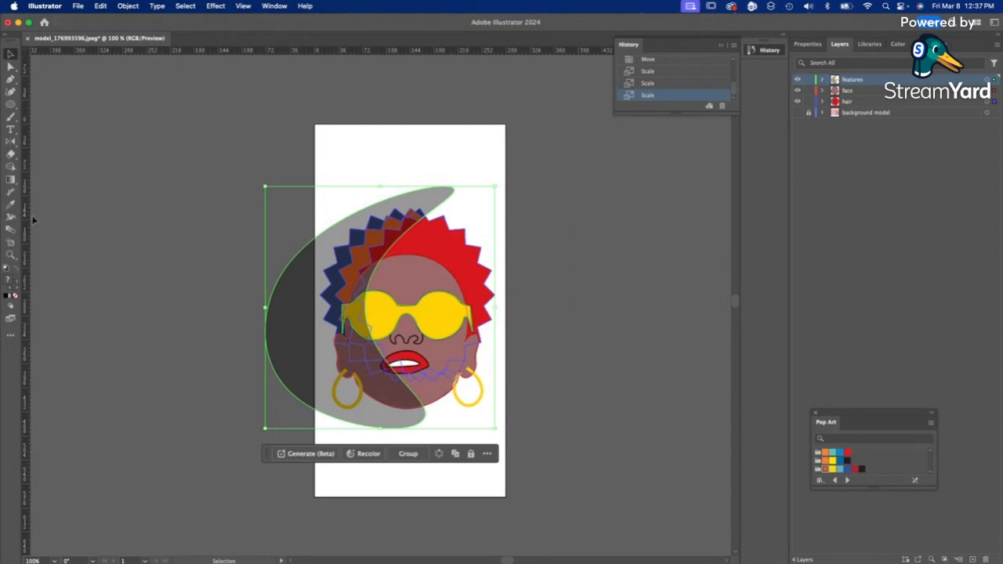
{"action": "key", "text": "shift+m"}
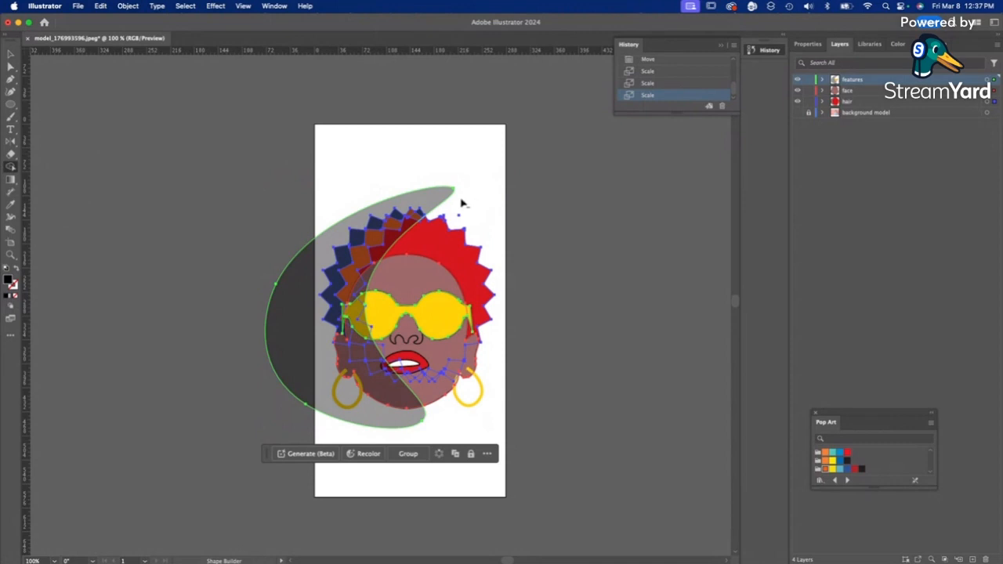
{"action": "left_click_drag", "start_coordinate": [388, 198], "coordinate": [292, 216]}
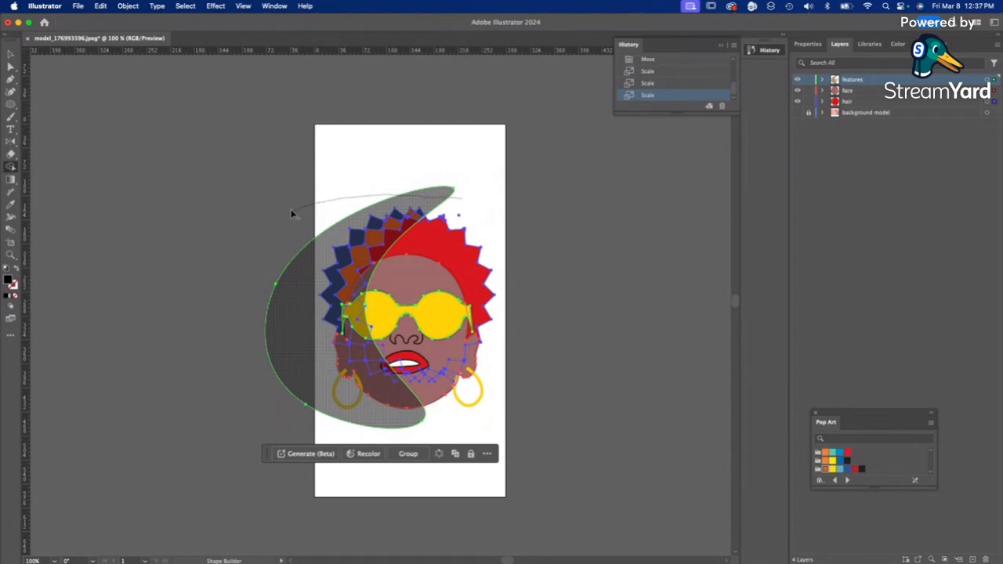
{"action": "left_click_drag", "start_coordinate": [291, 213], "coordinate": [291, 213]}
{"action": "key", "text": "v"}
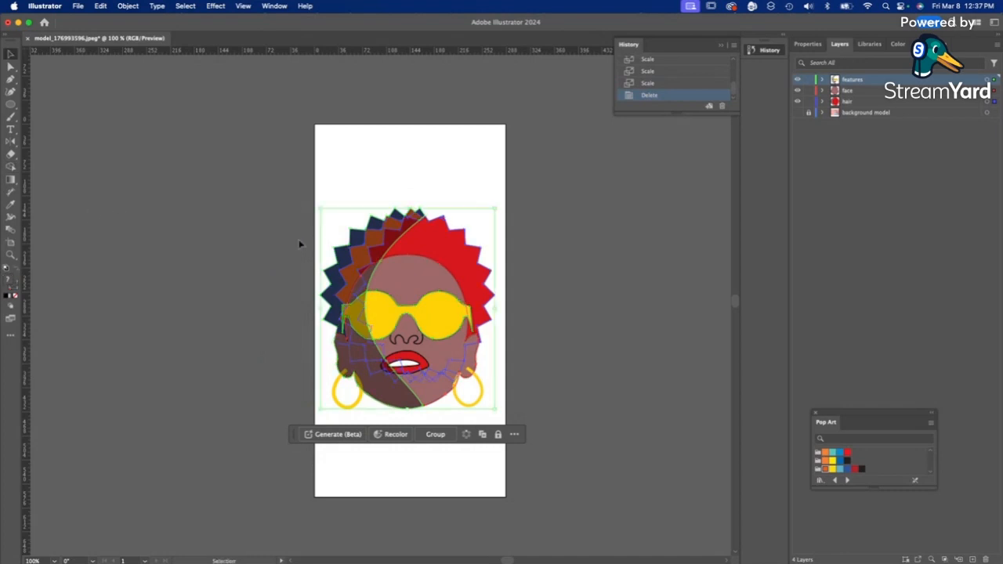
Deselect the portrait and draw a closed black half-circle with its straight edge facing right, left of the artboard, using the Curvature tool
{"action": "left_click", "coordinate": [293, 214]}
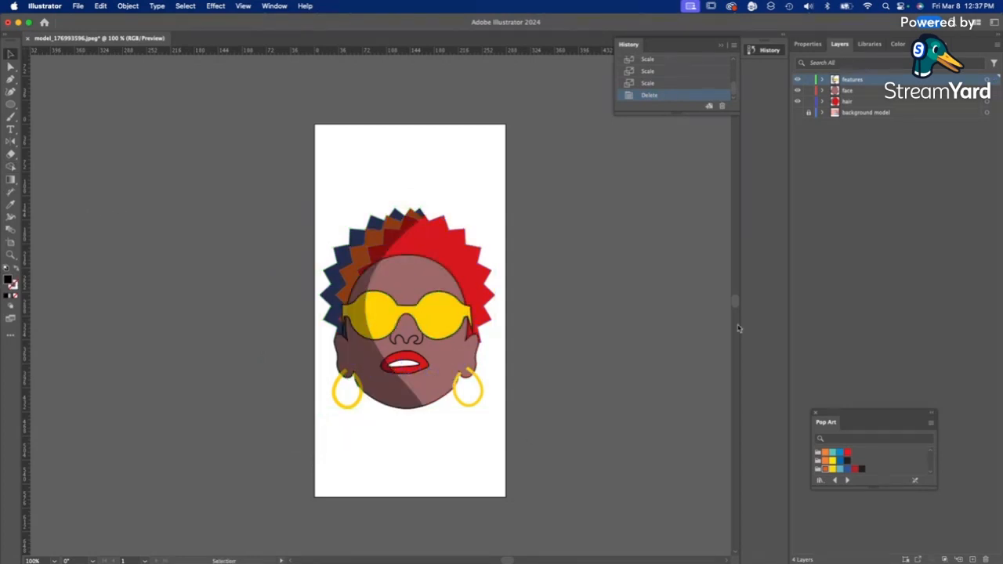
{"action": "scroll", "coordinate": [738, 328], "scroll_direction": "up", "scroll_amount": 2}
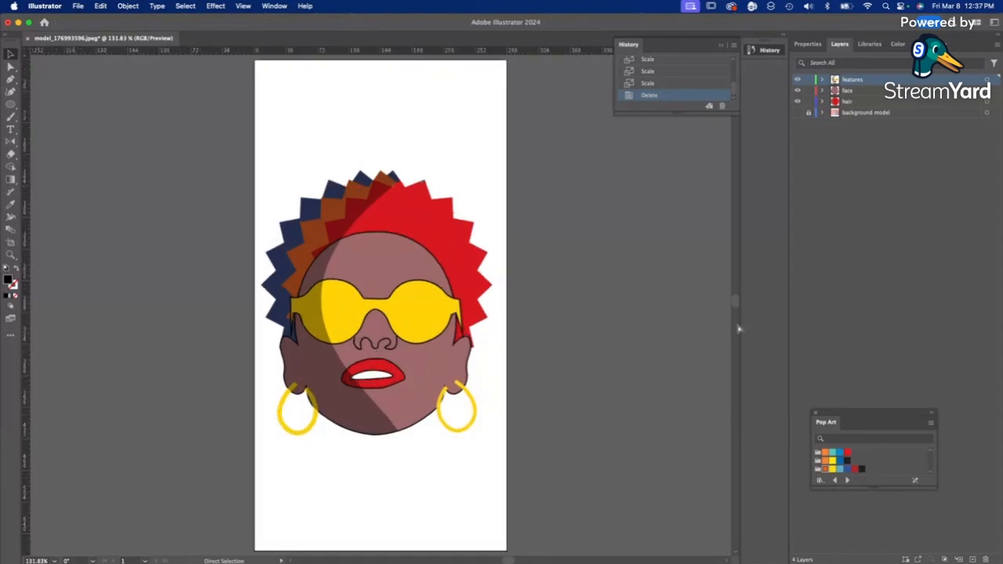
{"action": "scroll", "coordinate": [737, 329], "scroll_direction": "down", "scroll_amount": 1}
{"action": "key", "text": "v"}
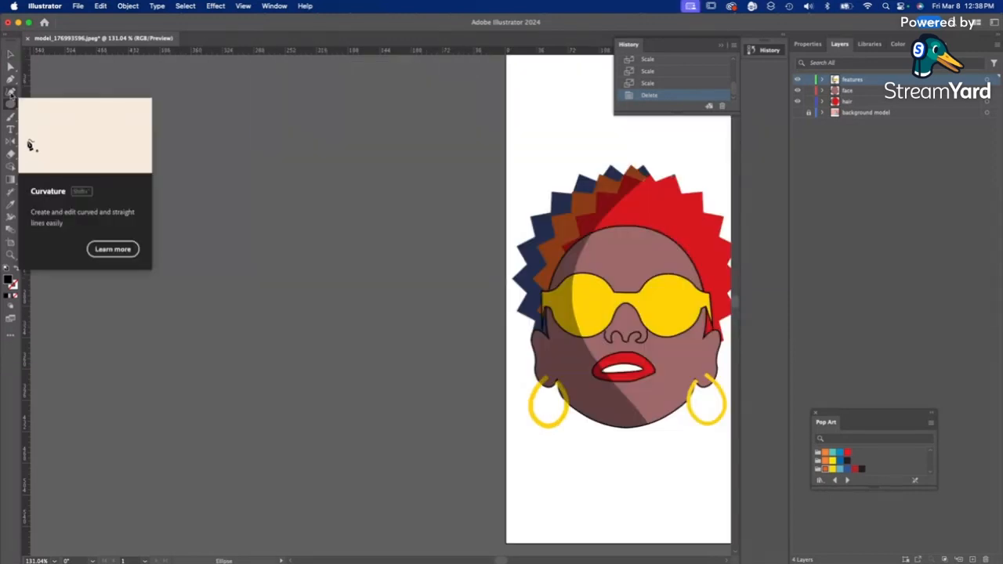
{"action": "left_click", "coordinate": [11, 92]}
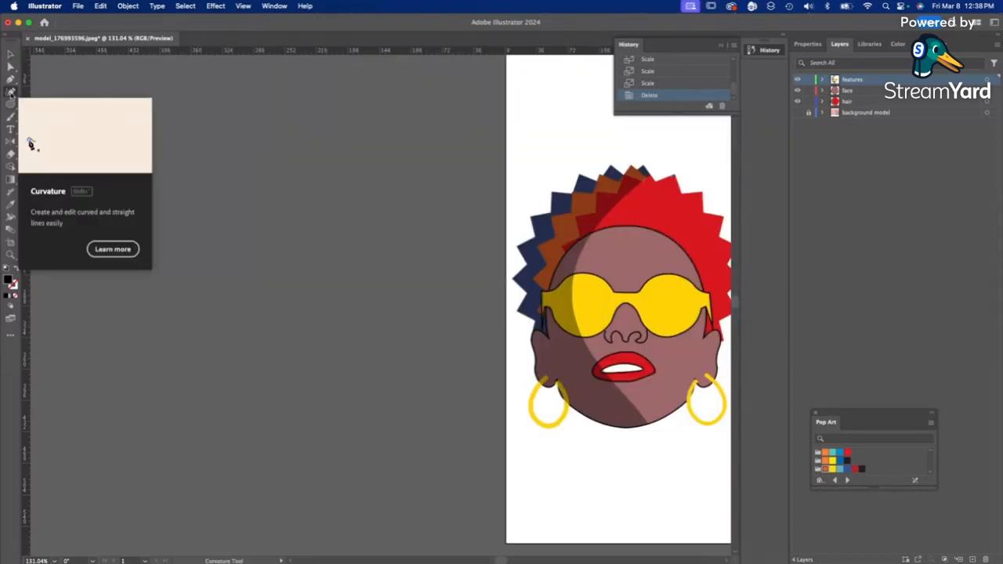
{"action": "left_click", "coordinate": [214, 155]}
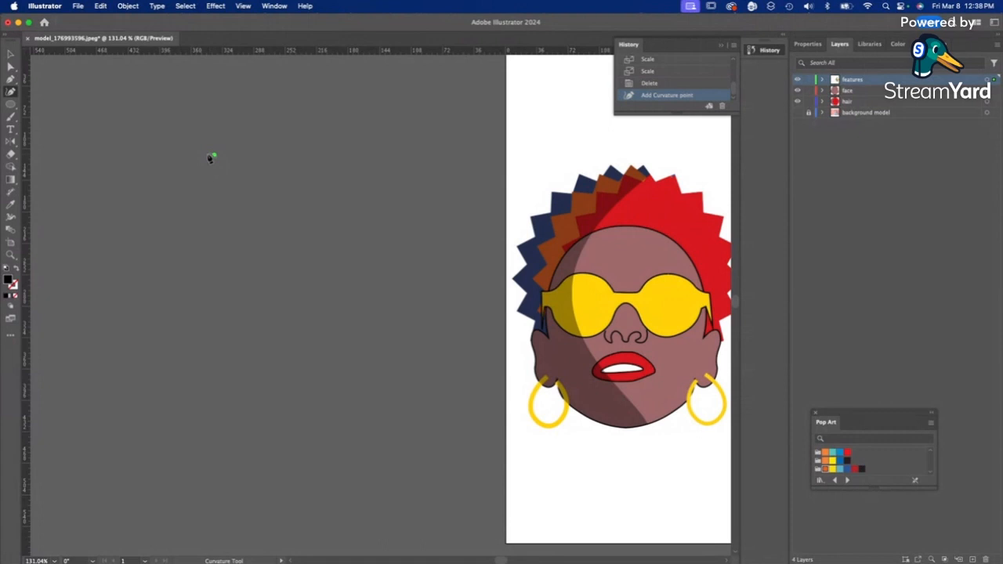
{"action": "left_click", "coordinate": [130, 219]}
{"action": "left_click", "coordinate": [133, 290]}
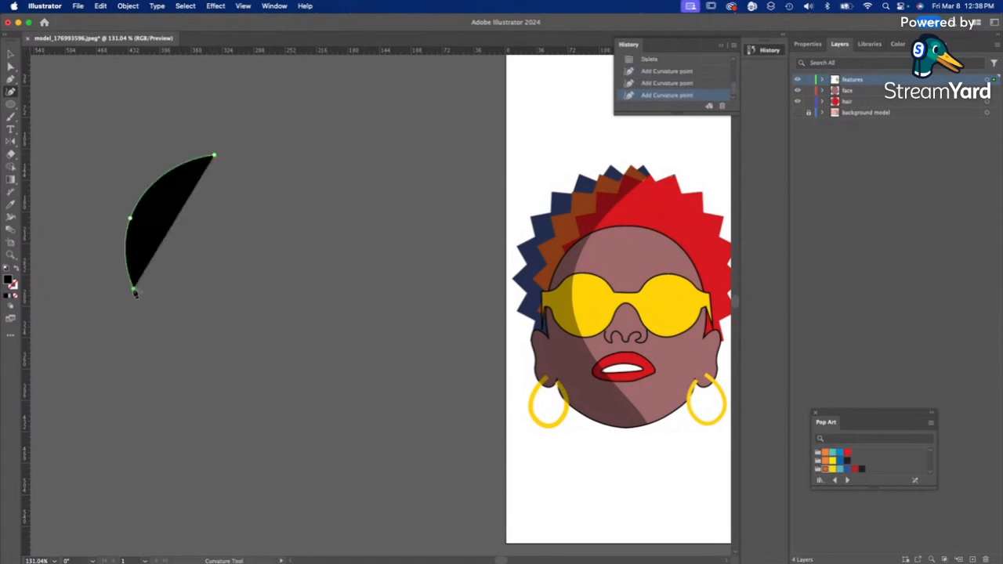
{"action": "left_click", "coordinate": [212, 330]}
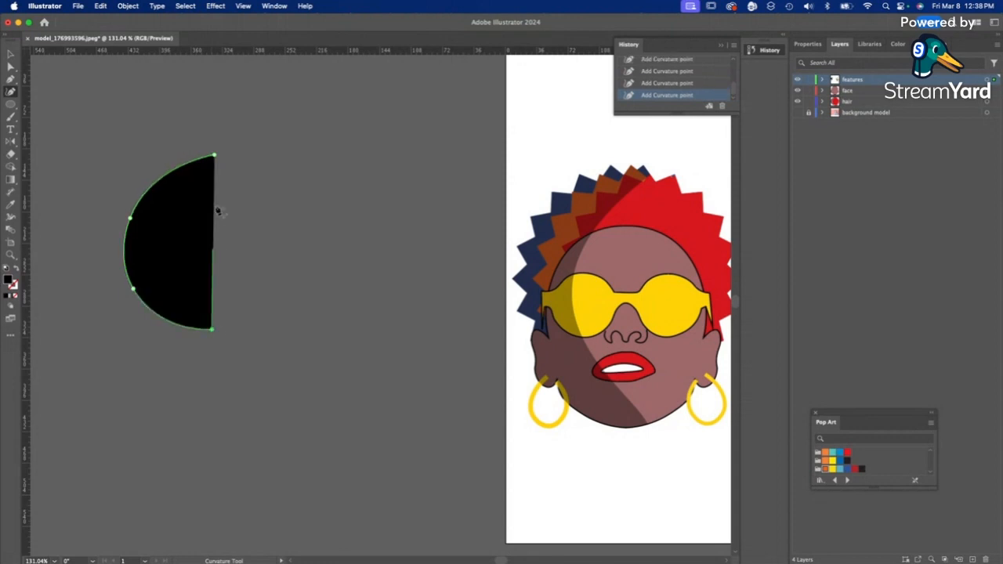
{"action": "left_click", "coordinate": [214, 156]}
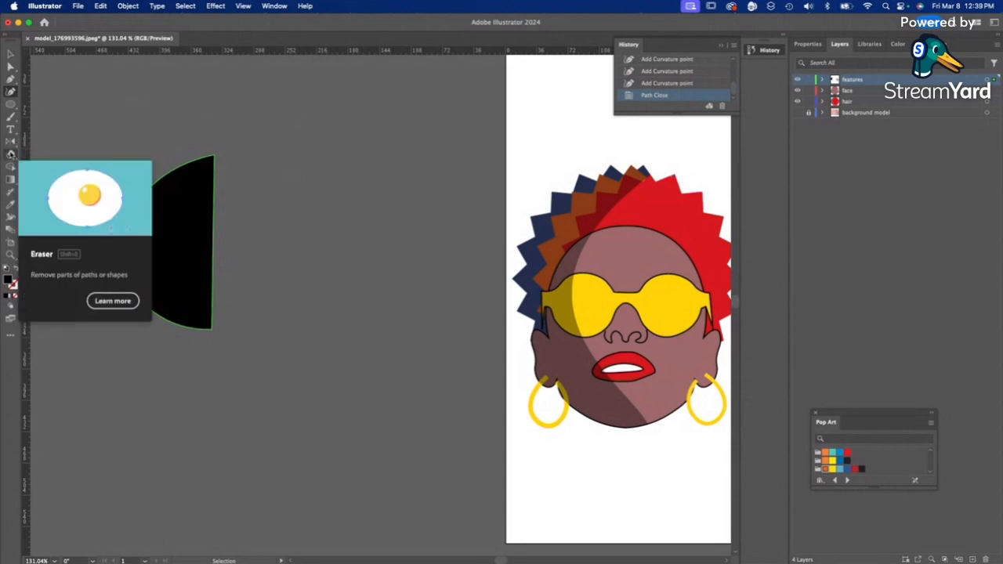
Reflect the black half-circle top to bottom, and mirror it across its straight edge so the curve faces right
{"action": "left_click_drag", "start_coordinate": [11, 141], "coordinate": [70, 168]}
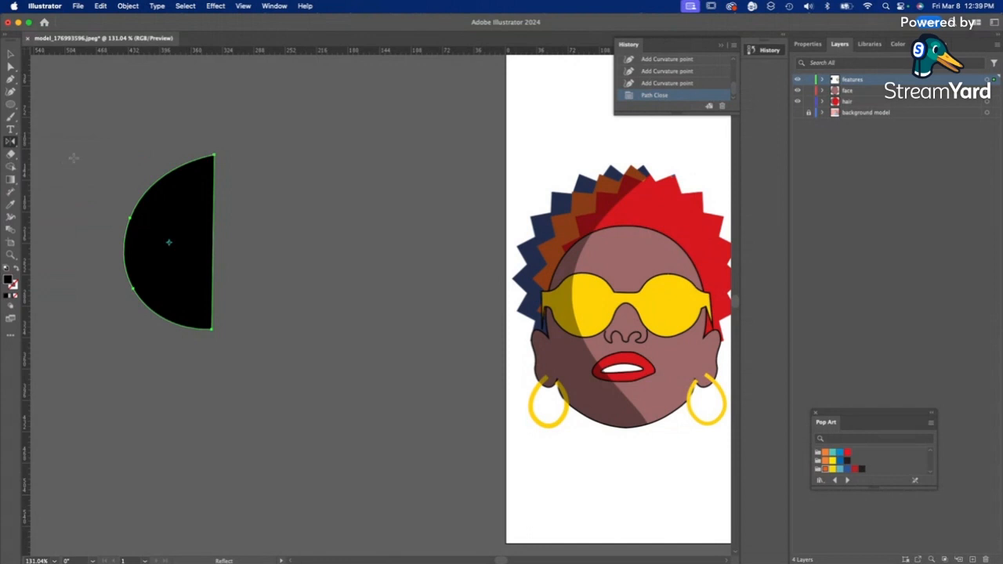
{"action": "left_click", "coordinate": [125, 243]}
{"action": "left_click_drag", "start_coordinate": [214, 248], "coordinate": [215, 248]}
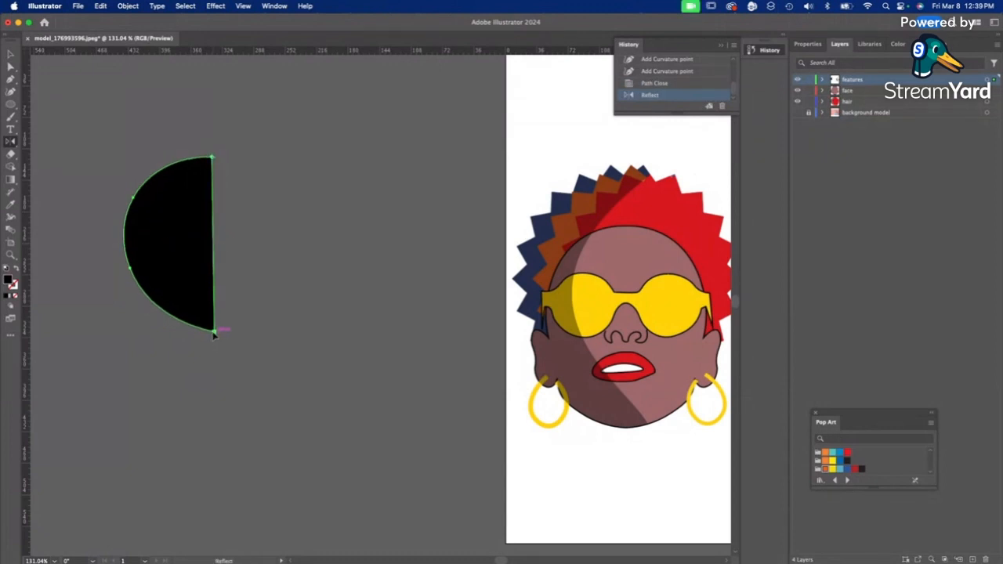
{"action": "left_click_drag", "start_coordinate": [214, 334], "coordinate": [214, 335]}
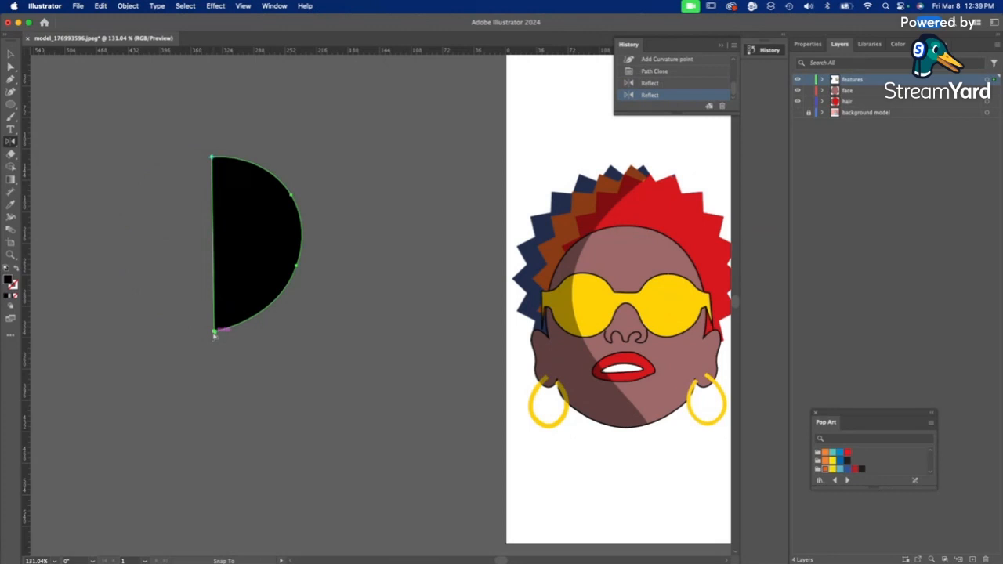
Copy the black half-circle, paste the copy in place and deselect it
{"action": "left_click", "coordinate": [105, 6]}
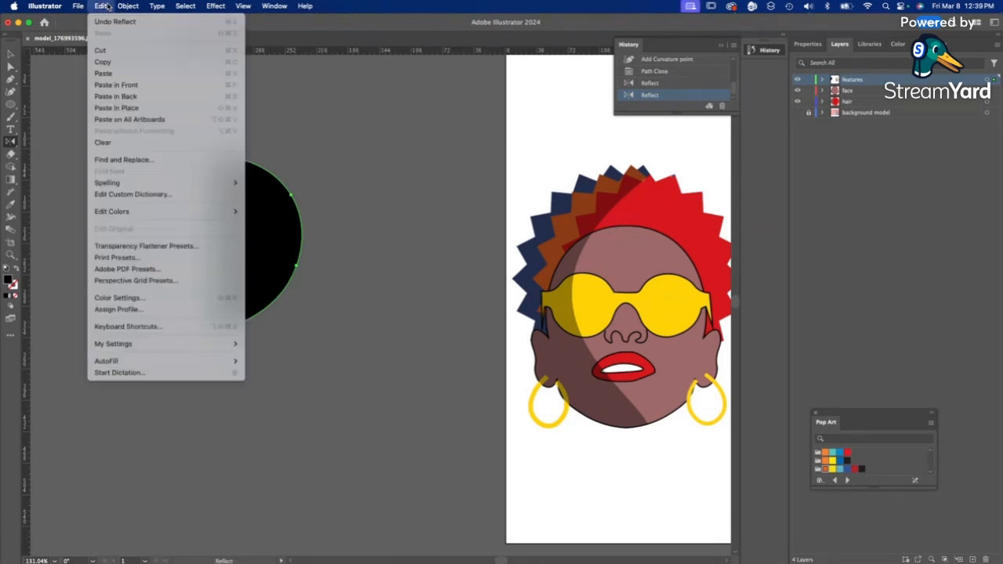
{"action": "left_click", "coordinate": [103, 61]}
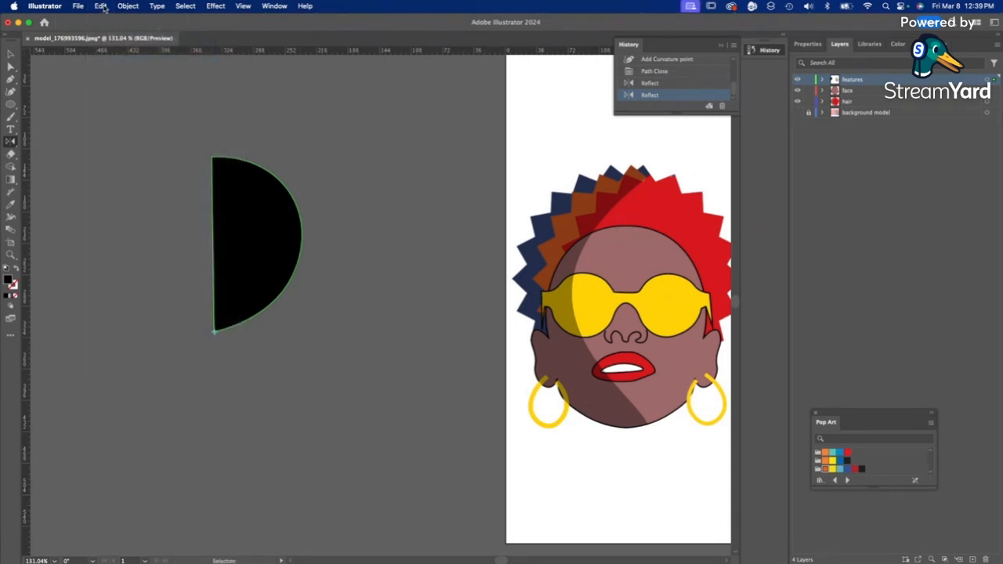
{"action": "left_click", "coordinate": [105, 6]}
{"action": "left_click", "coordinate": [109, 112]}
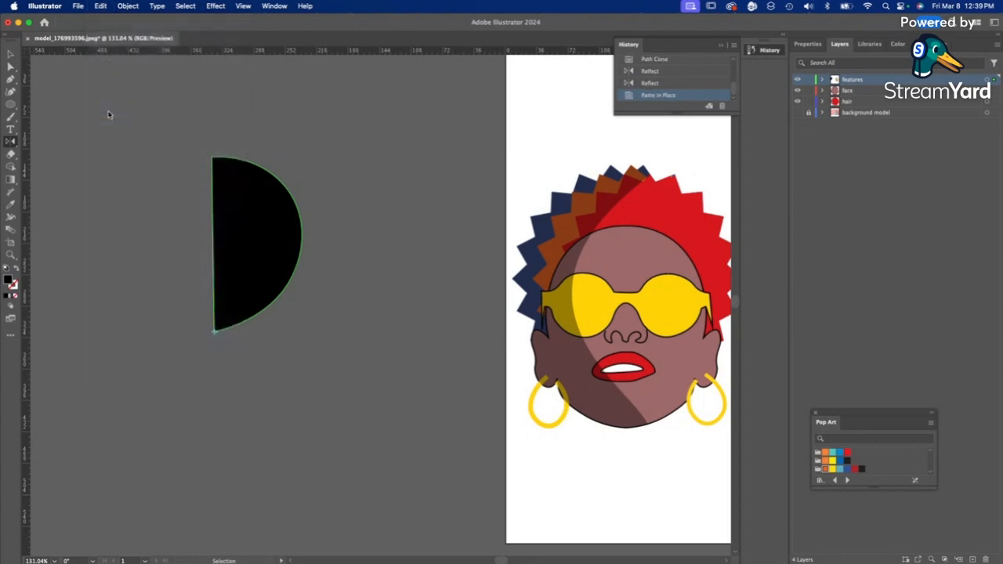
{"action": "key", "text": "o"}
{"action": "key", "text": "v"}
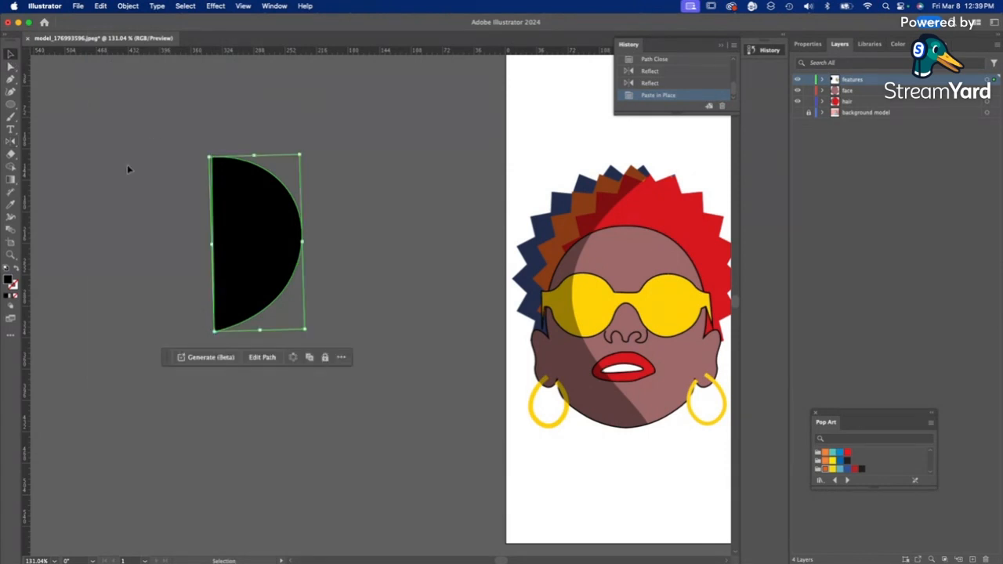
{"action": "left_click", "coordinate": [127, 168]}
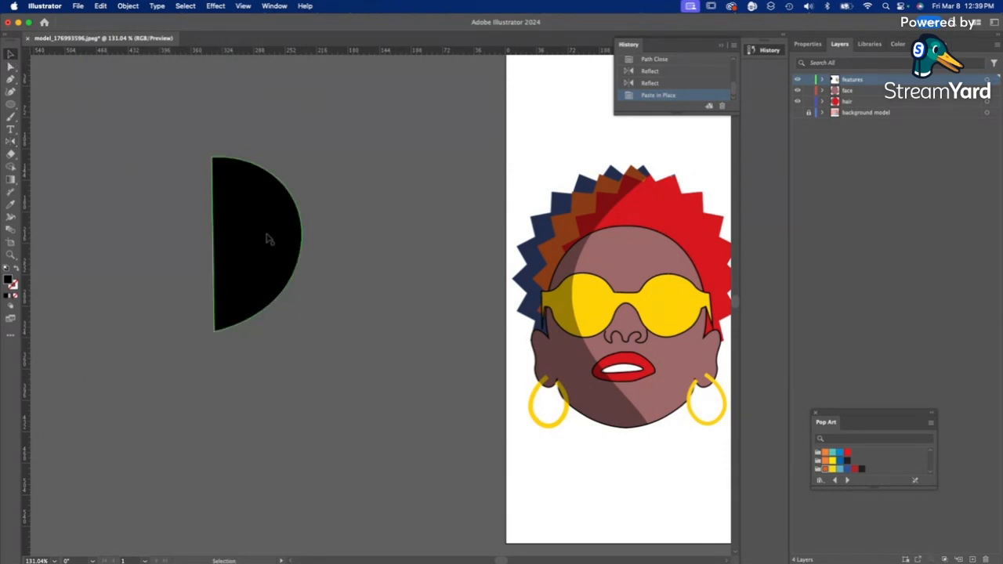
Fill the pasted half-circle with the orange Pop Art swatch
{"action": "left_click", "coordinate": [267, 238]}
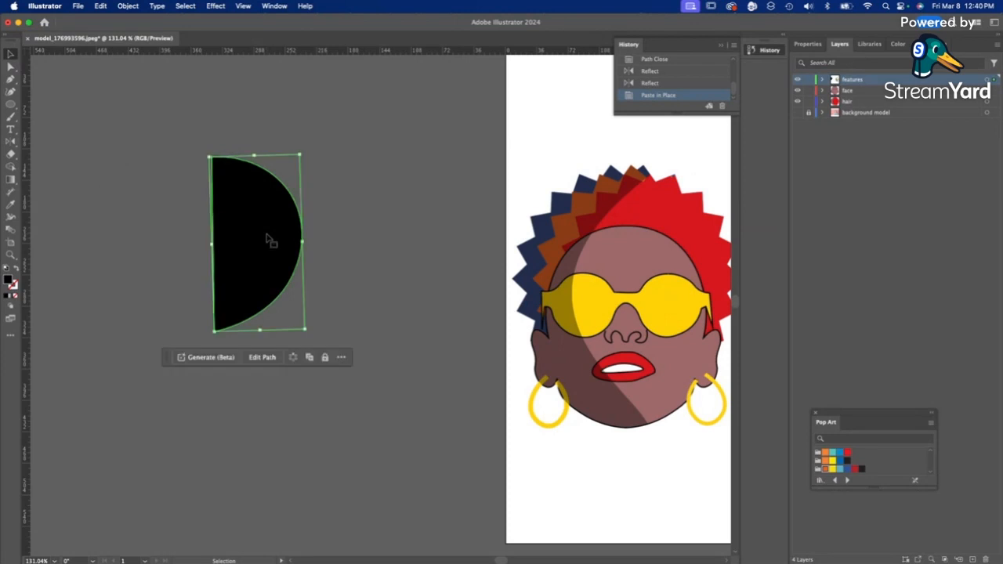
{"action": "left_click", "coordinate": [807, 44]}
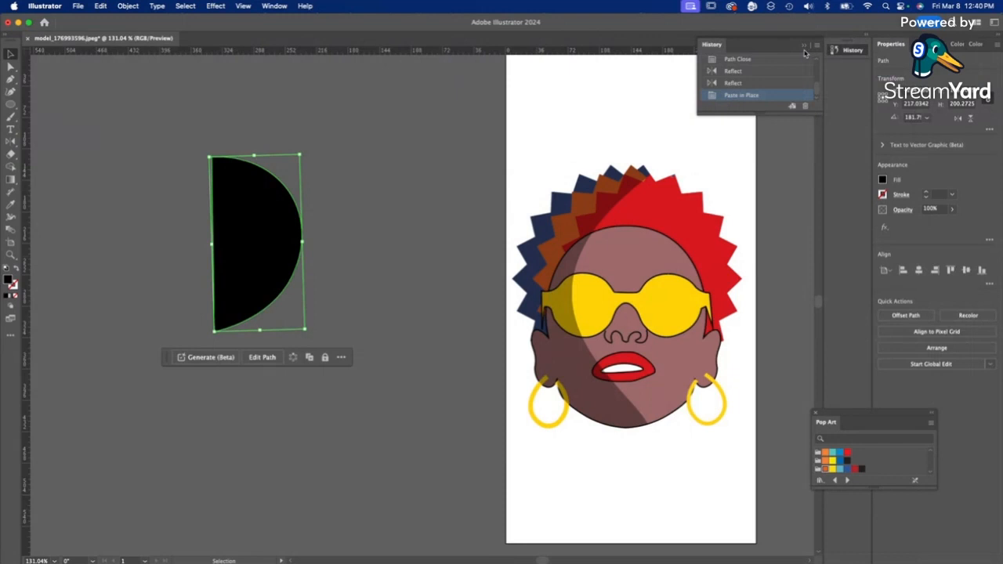
{"action": "left_click", "coordinate": [824, 455]}
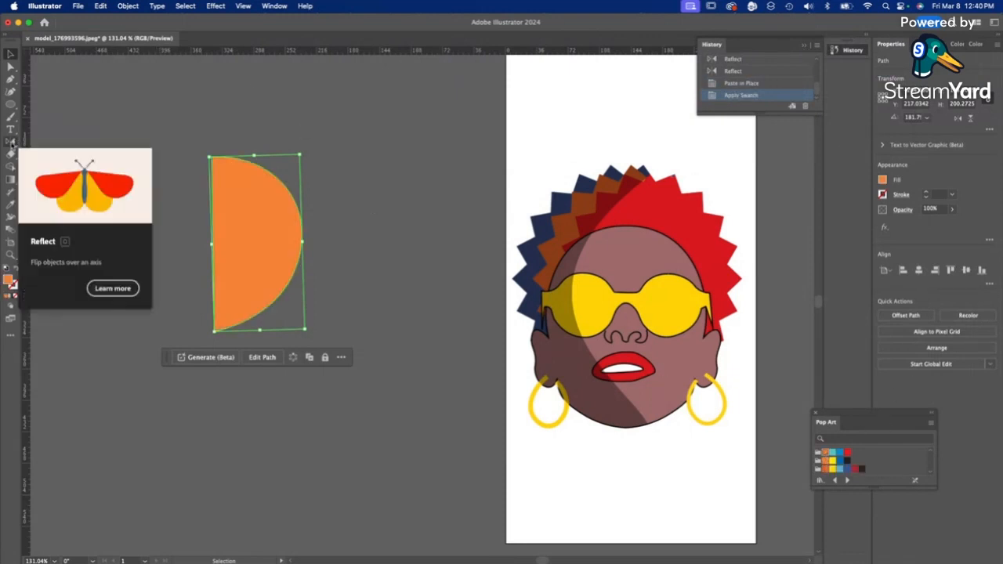
Reflect the orange half-circle across the shared straight edge to form the left half of the round shape, and deselect it
{"action": "left_click", "coordinate": [12, 141]}
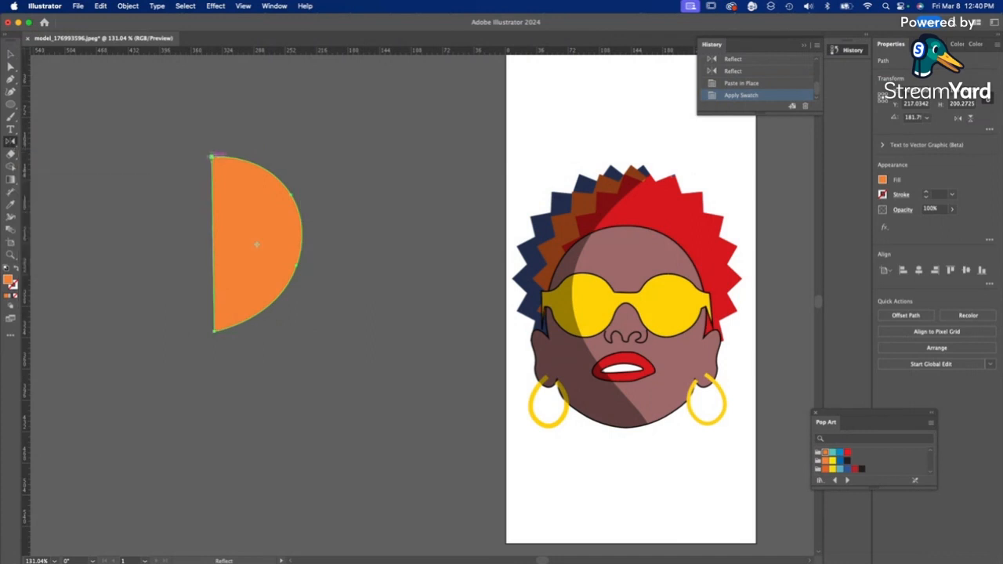
{"action": "left_click", "coordinate": [212, 157]}
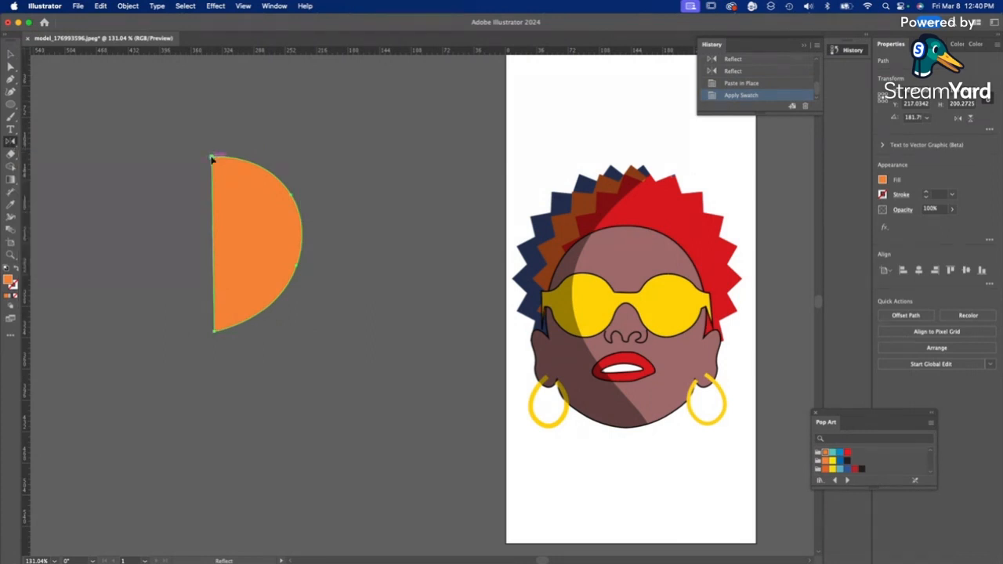
{"action": "left_click", "coordinate": [214, 332]}
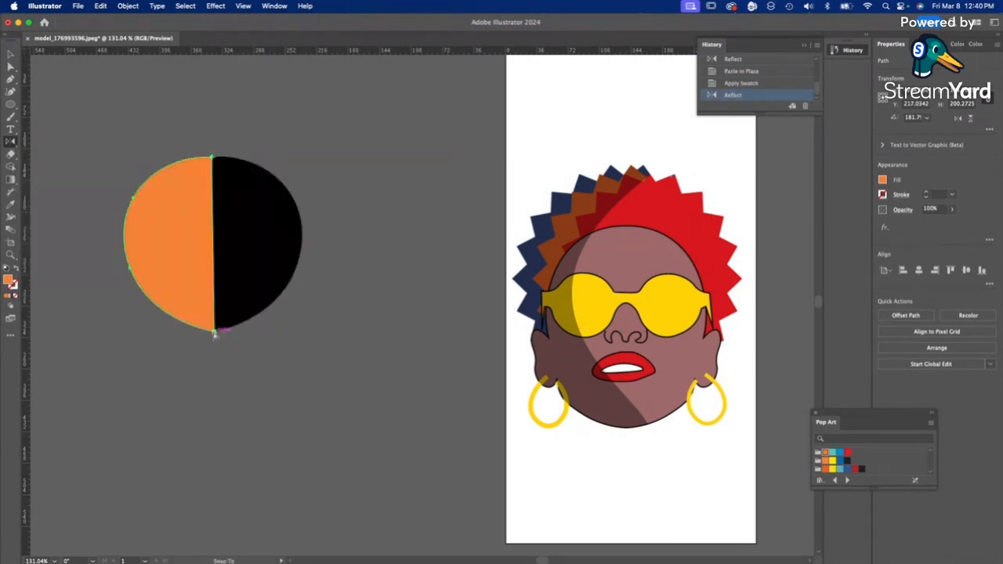
{"action": "left_click", "coordinate": [12, 55]}
{"action": "left_click", "coordinate": [333, 163]}
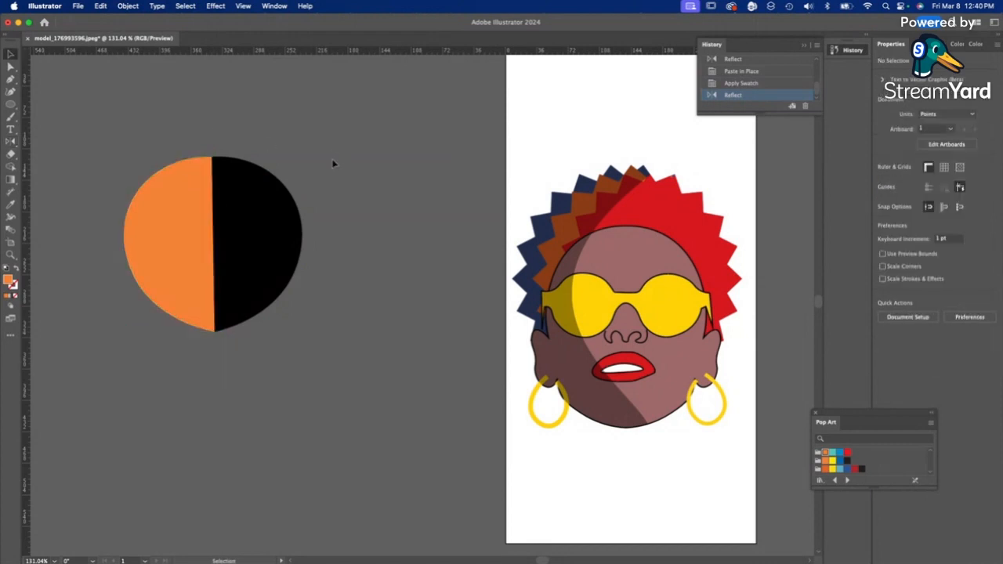